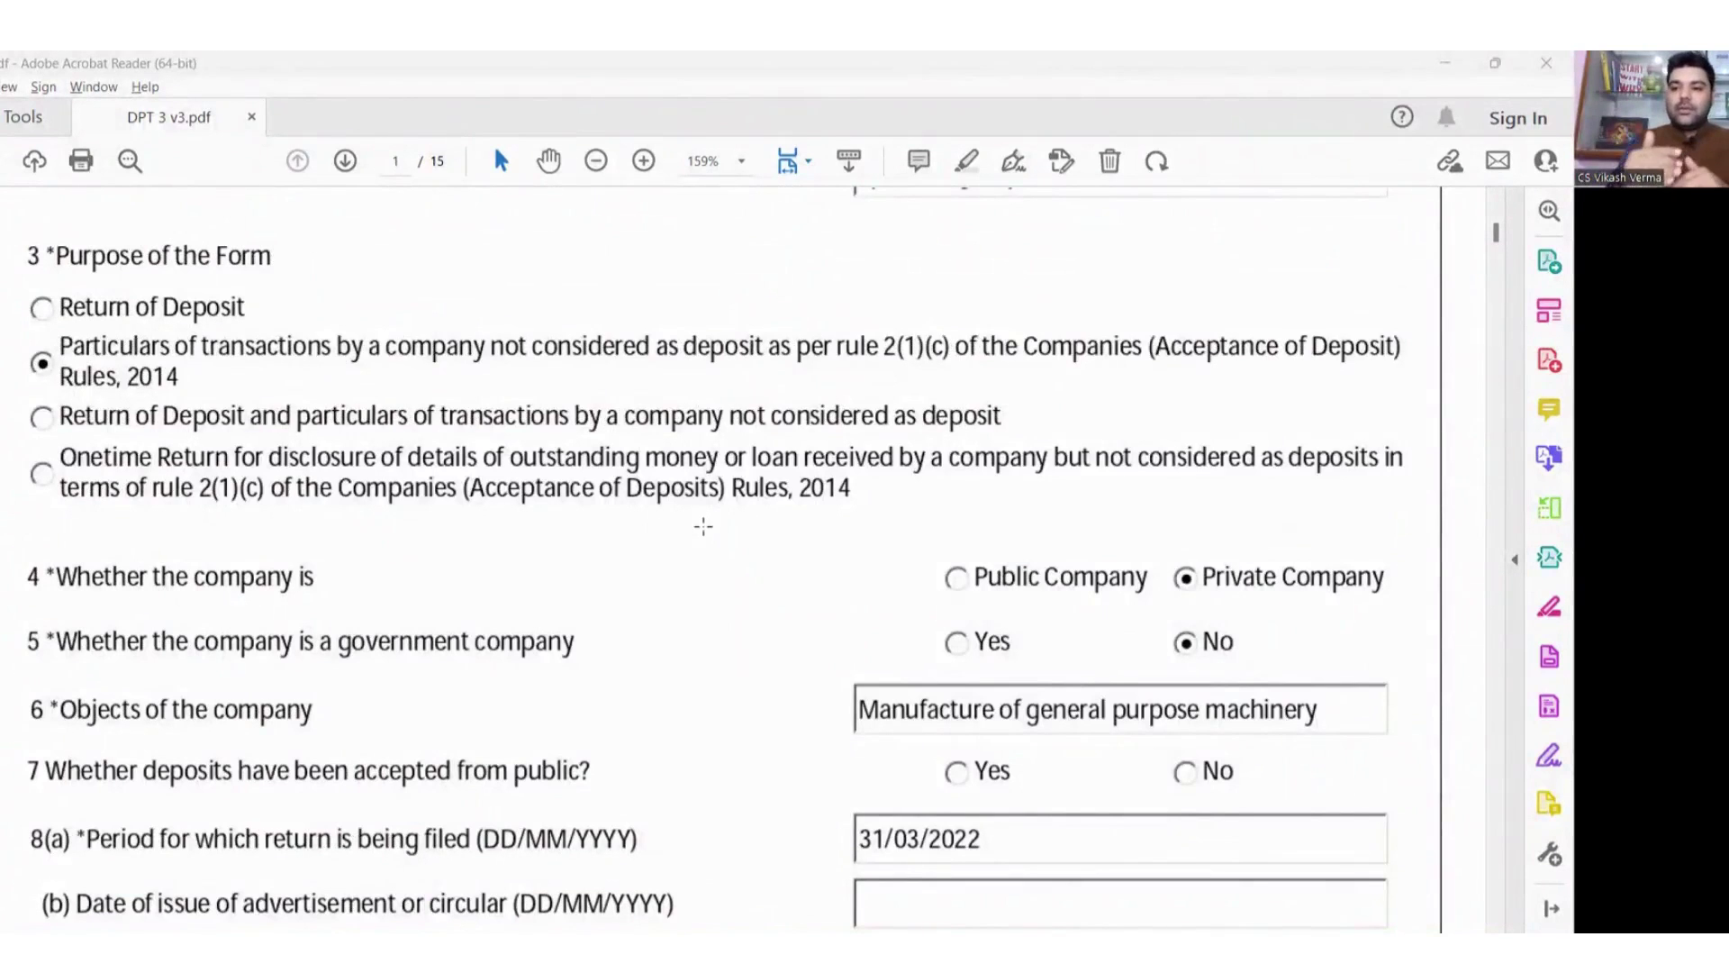
Review the company details, return period and net worth table in sections 4 to 9 of the DPT-3 form.
scroll(704, 526, down, 3)
scroll(704, 526, down, 1)
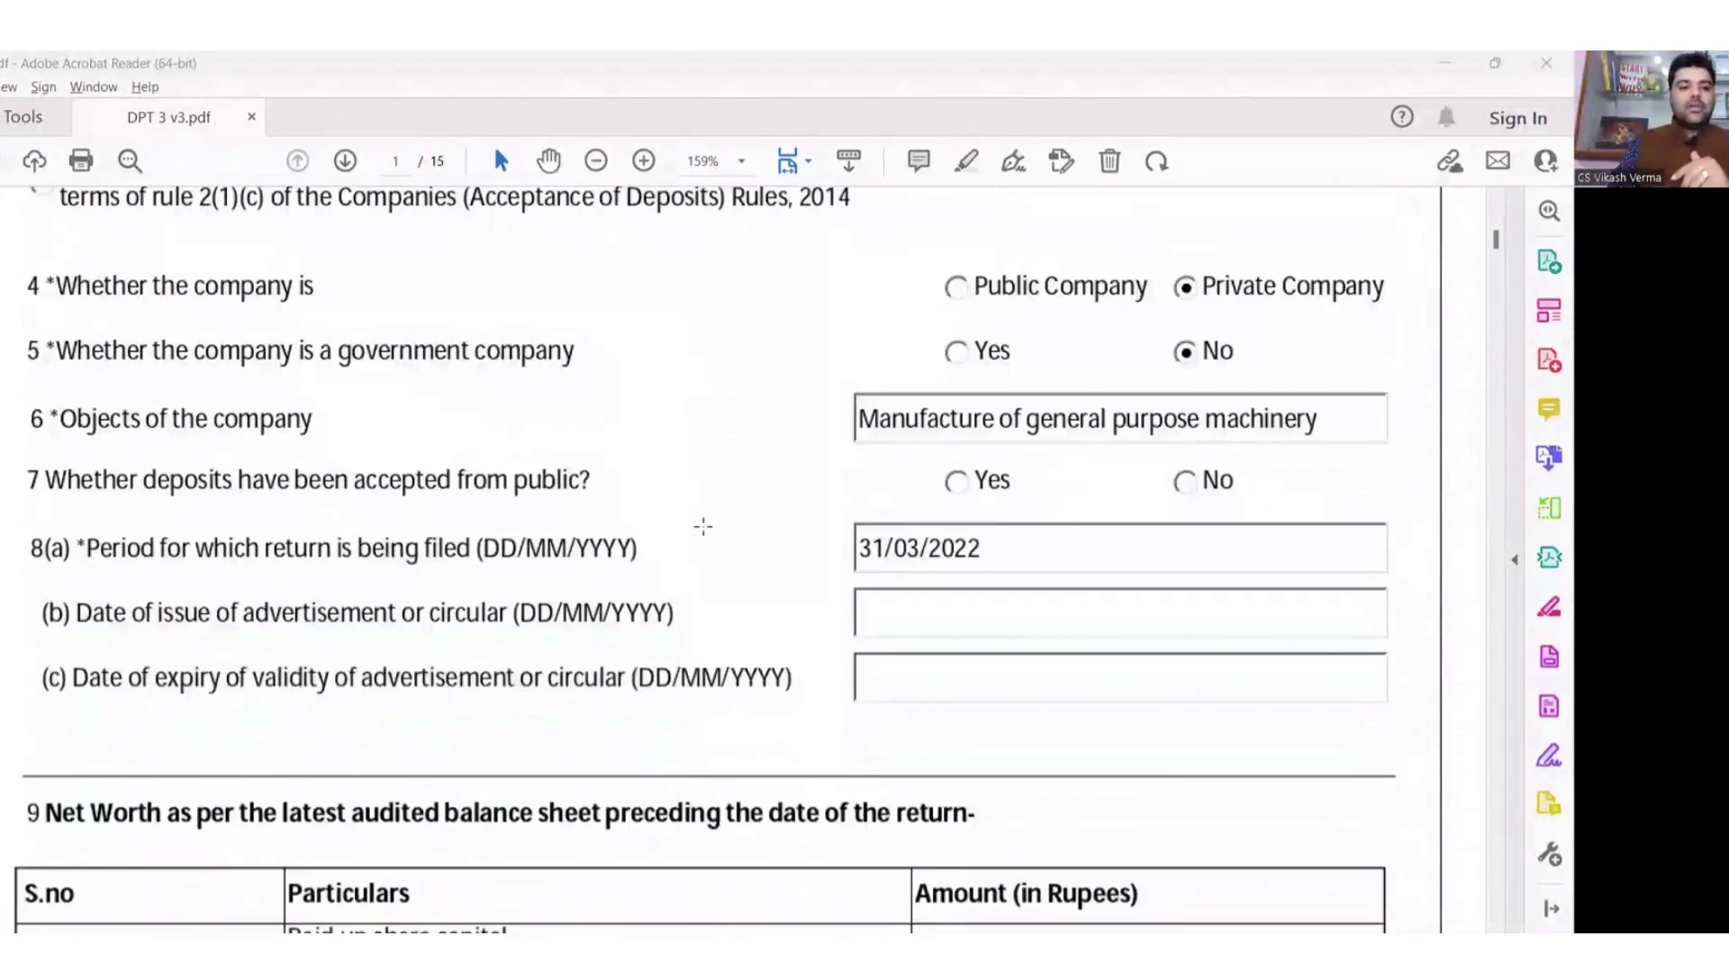
scroll(703, 526, down, 3)
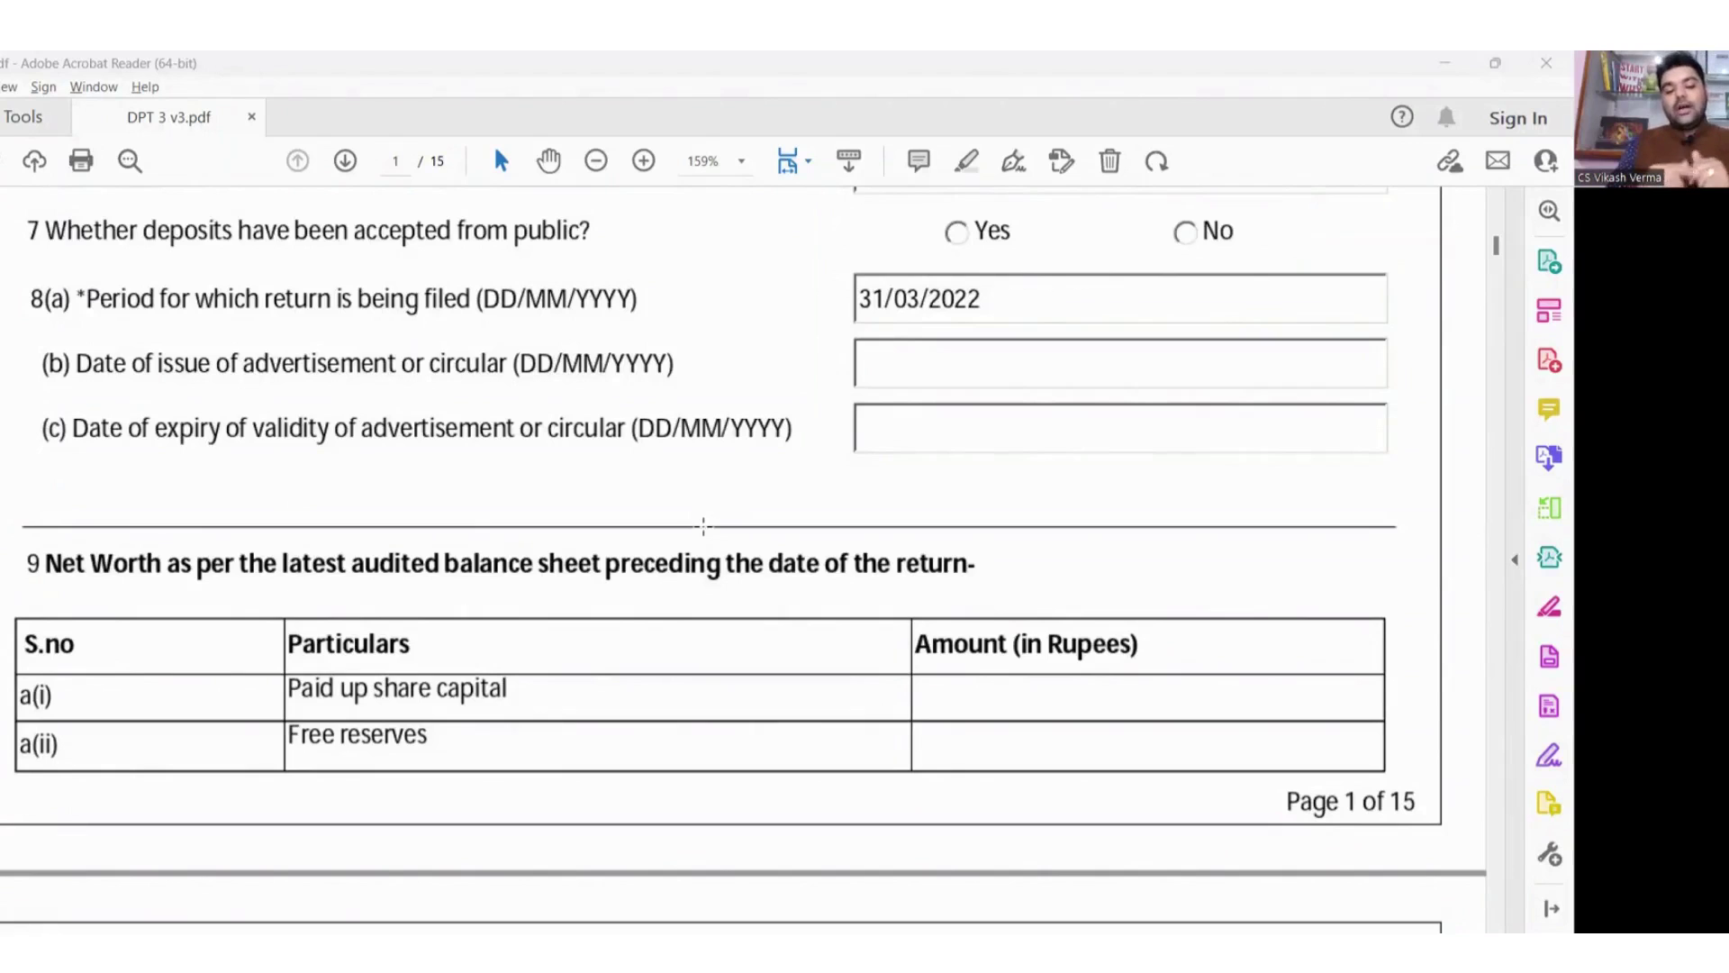
scroll(703, 525, down, 5)
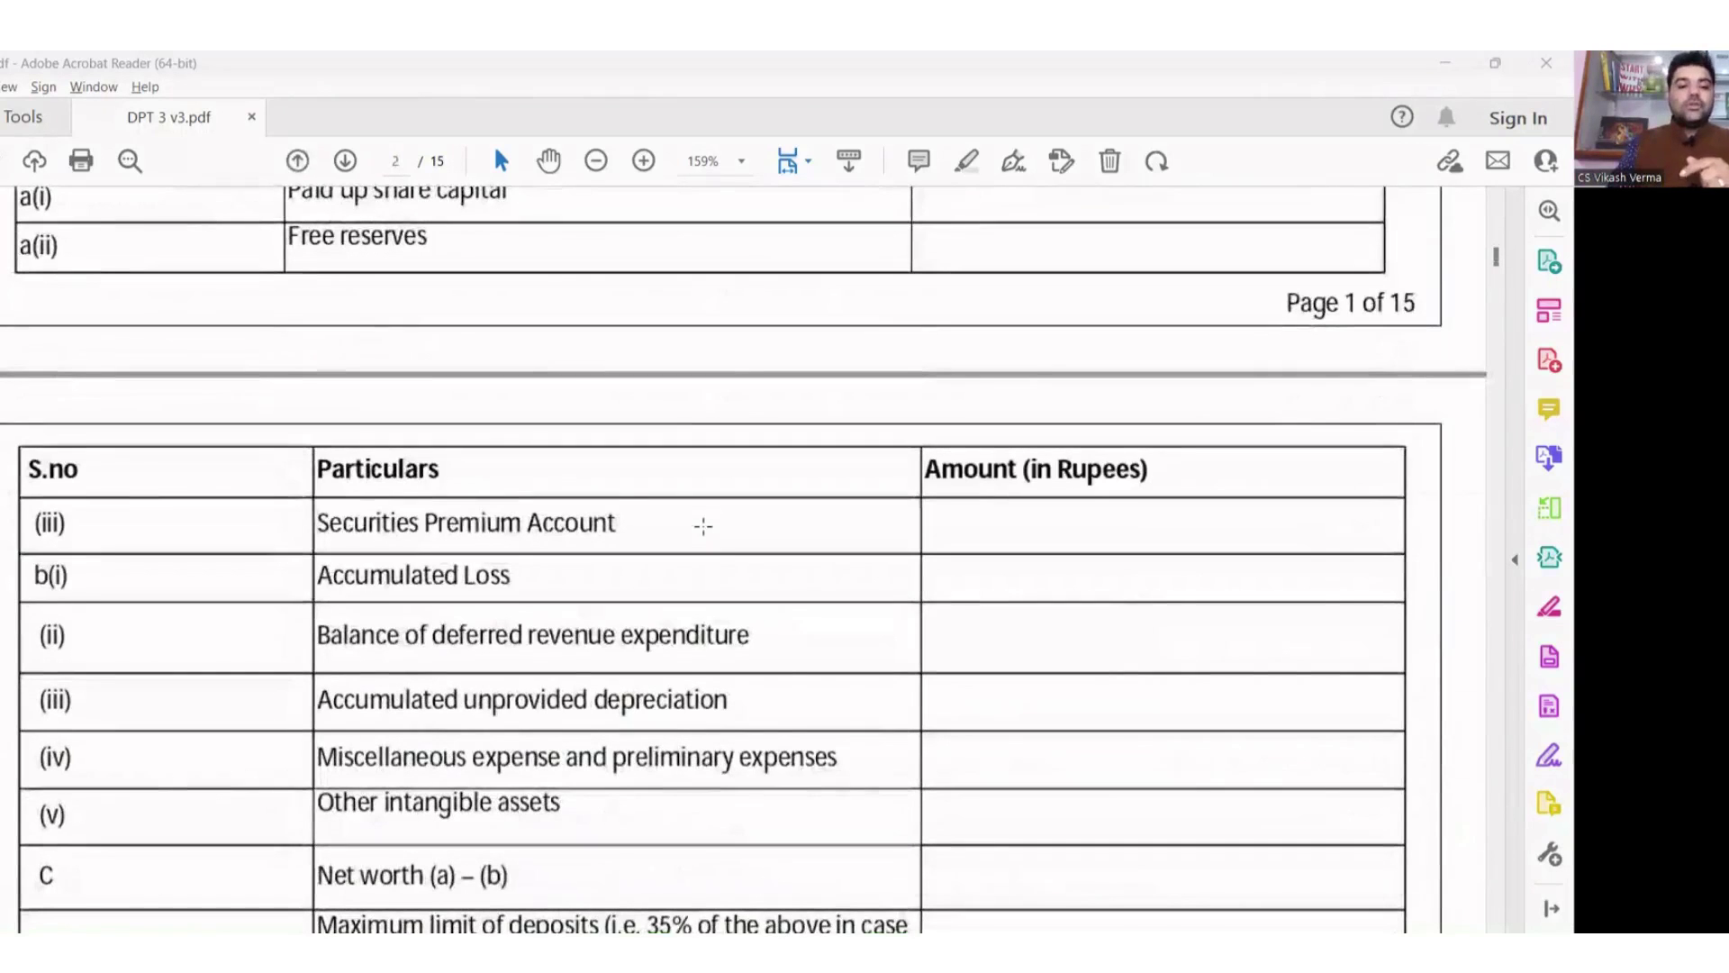
scroll(704, 526, down, 1)
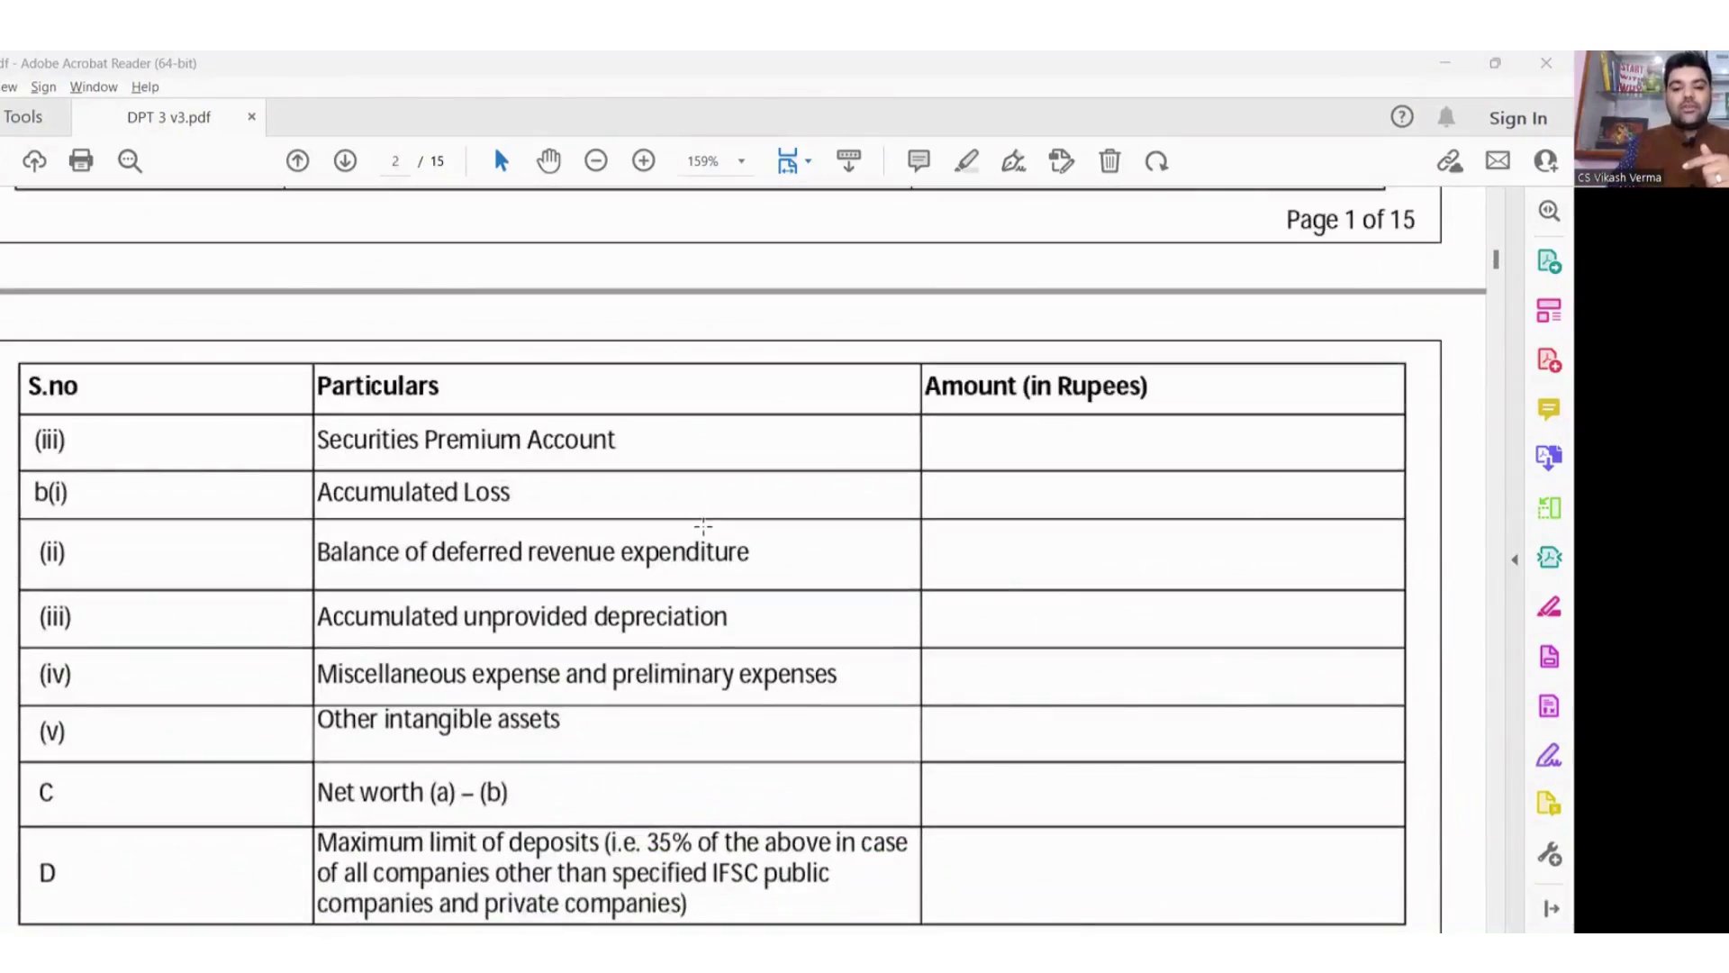
scroll(703, 525, down, 1)
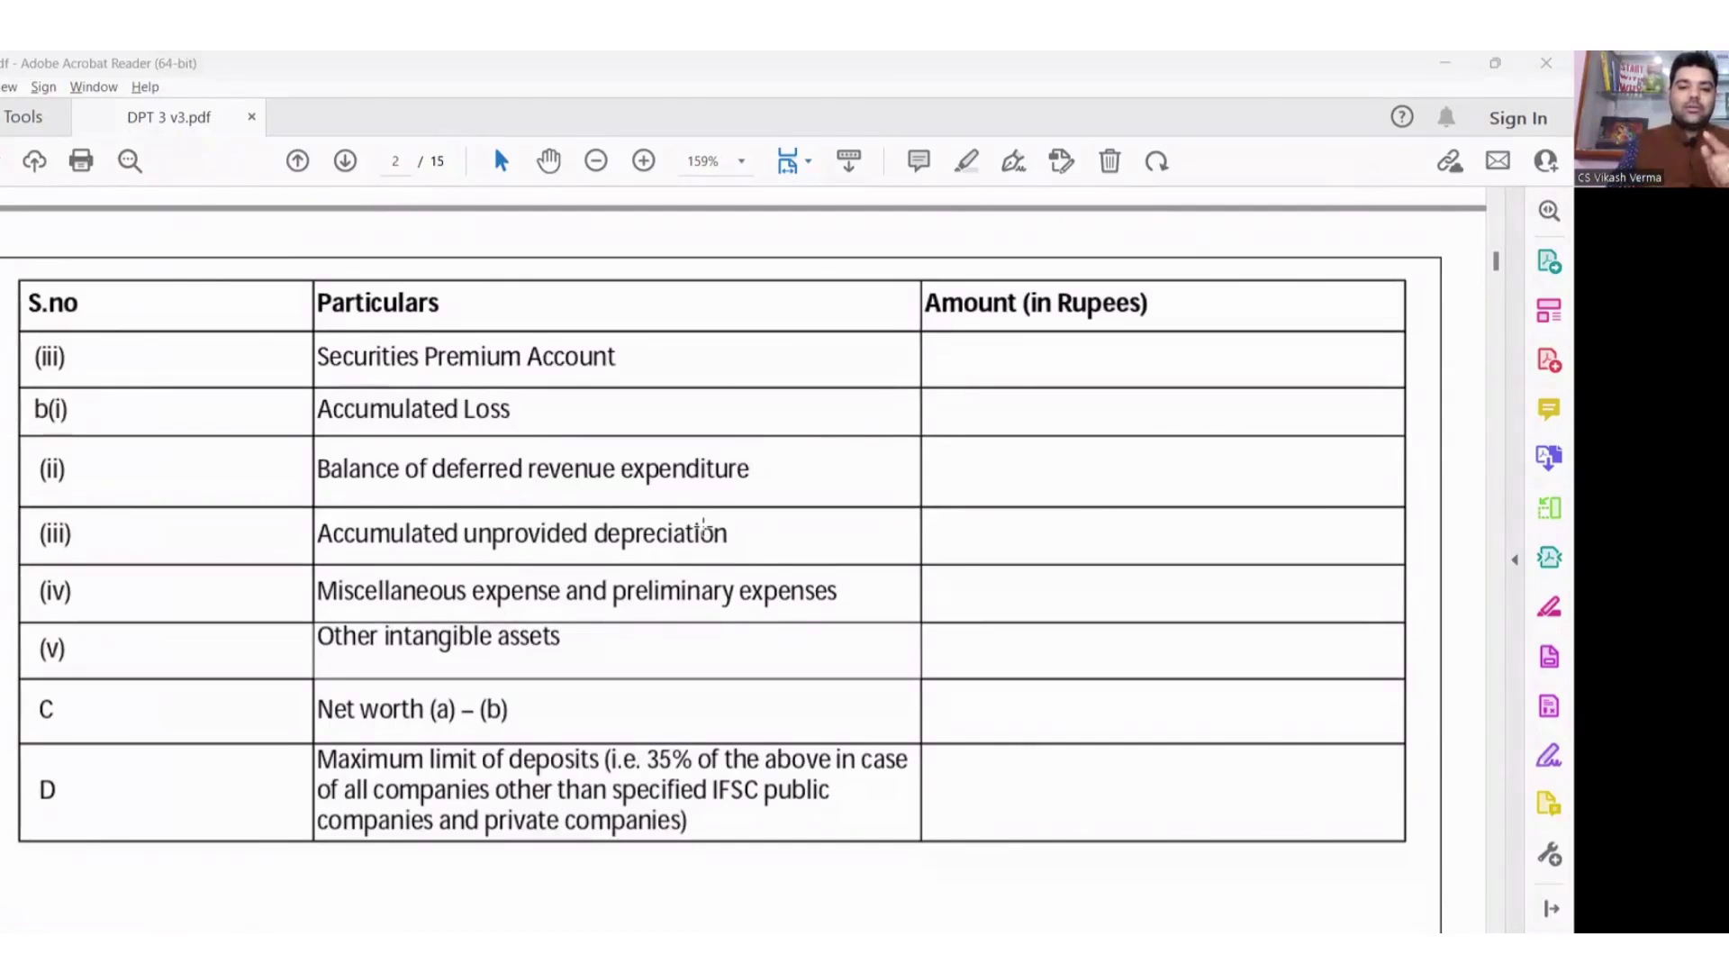
Review the deposit holders, deposit particulars, liquid assets and charge fields in sections 10 to 14.
scroll(703, 527, down, 6)
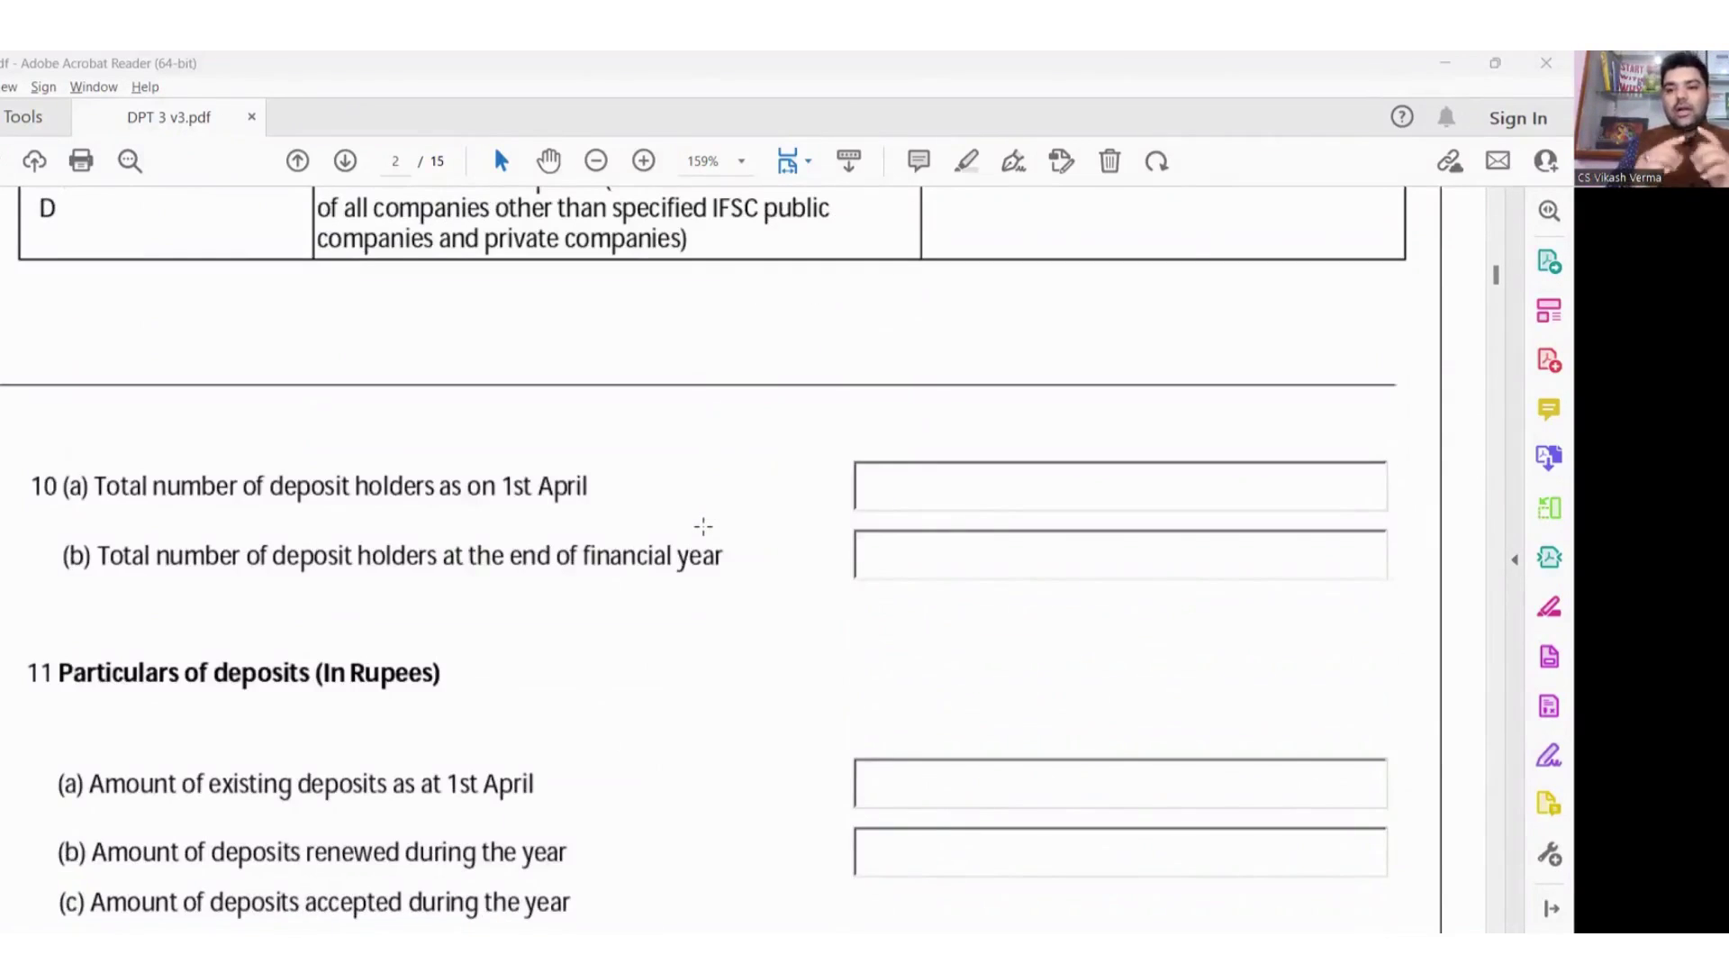
scroll(703, 527, down, 3)
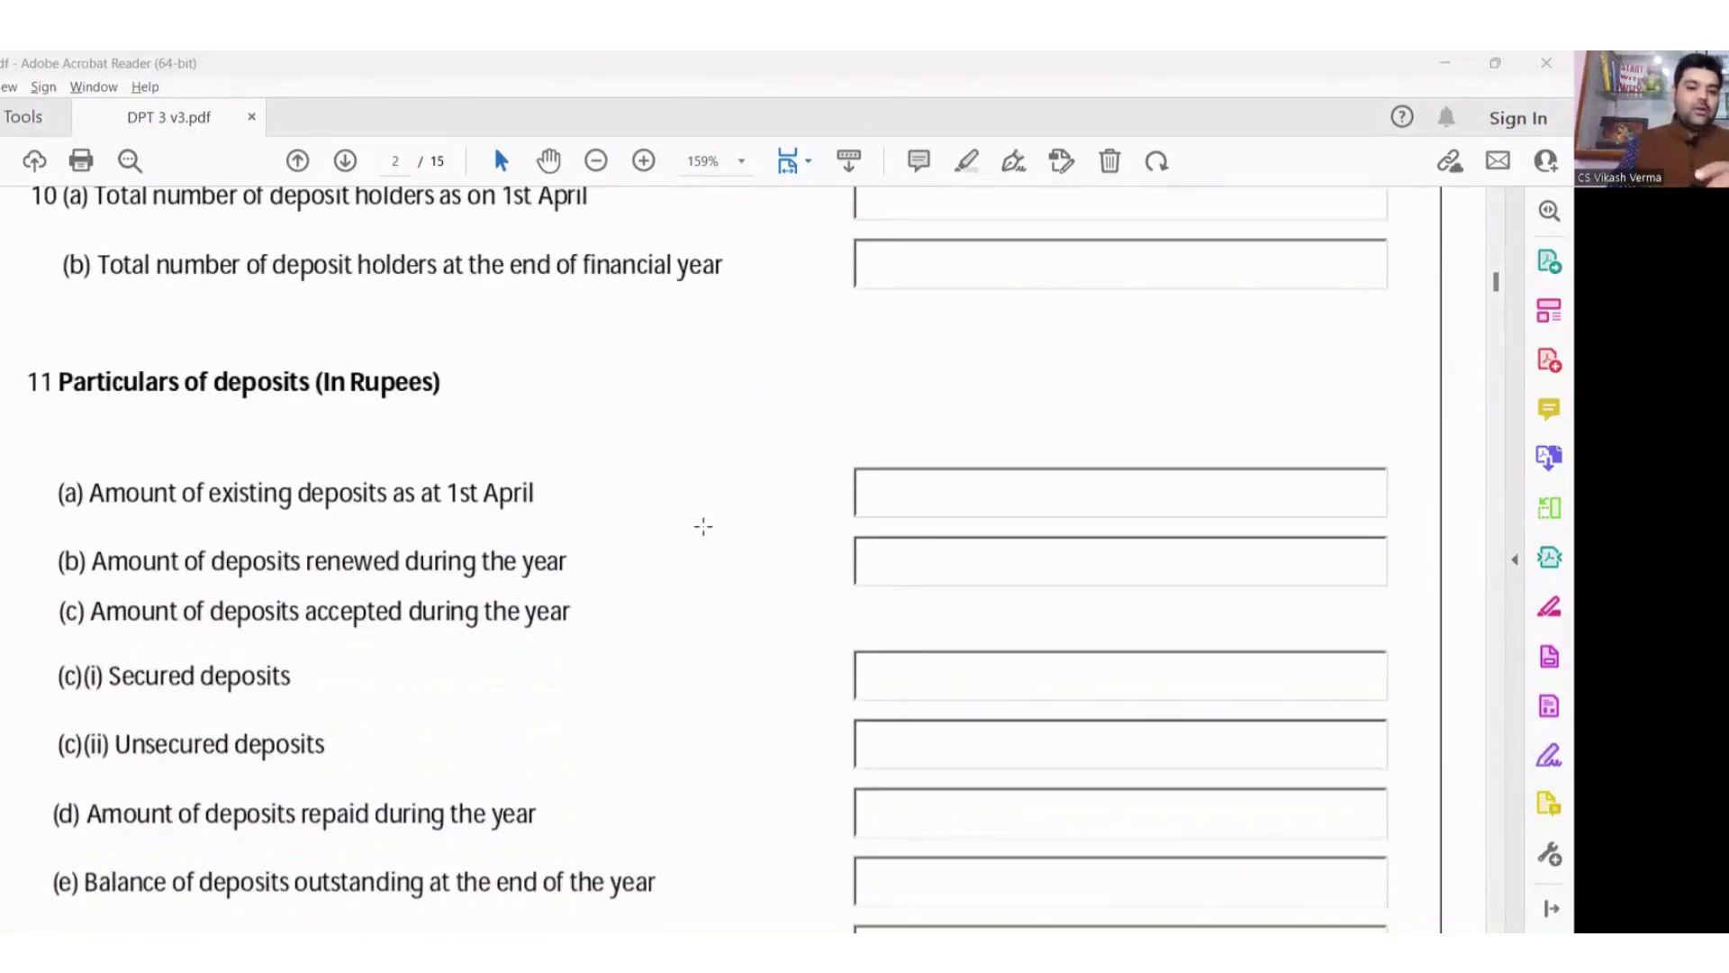
scroll(703, 527, down, 6)
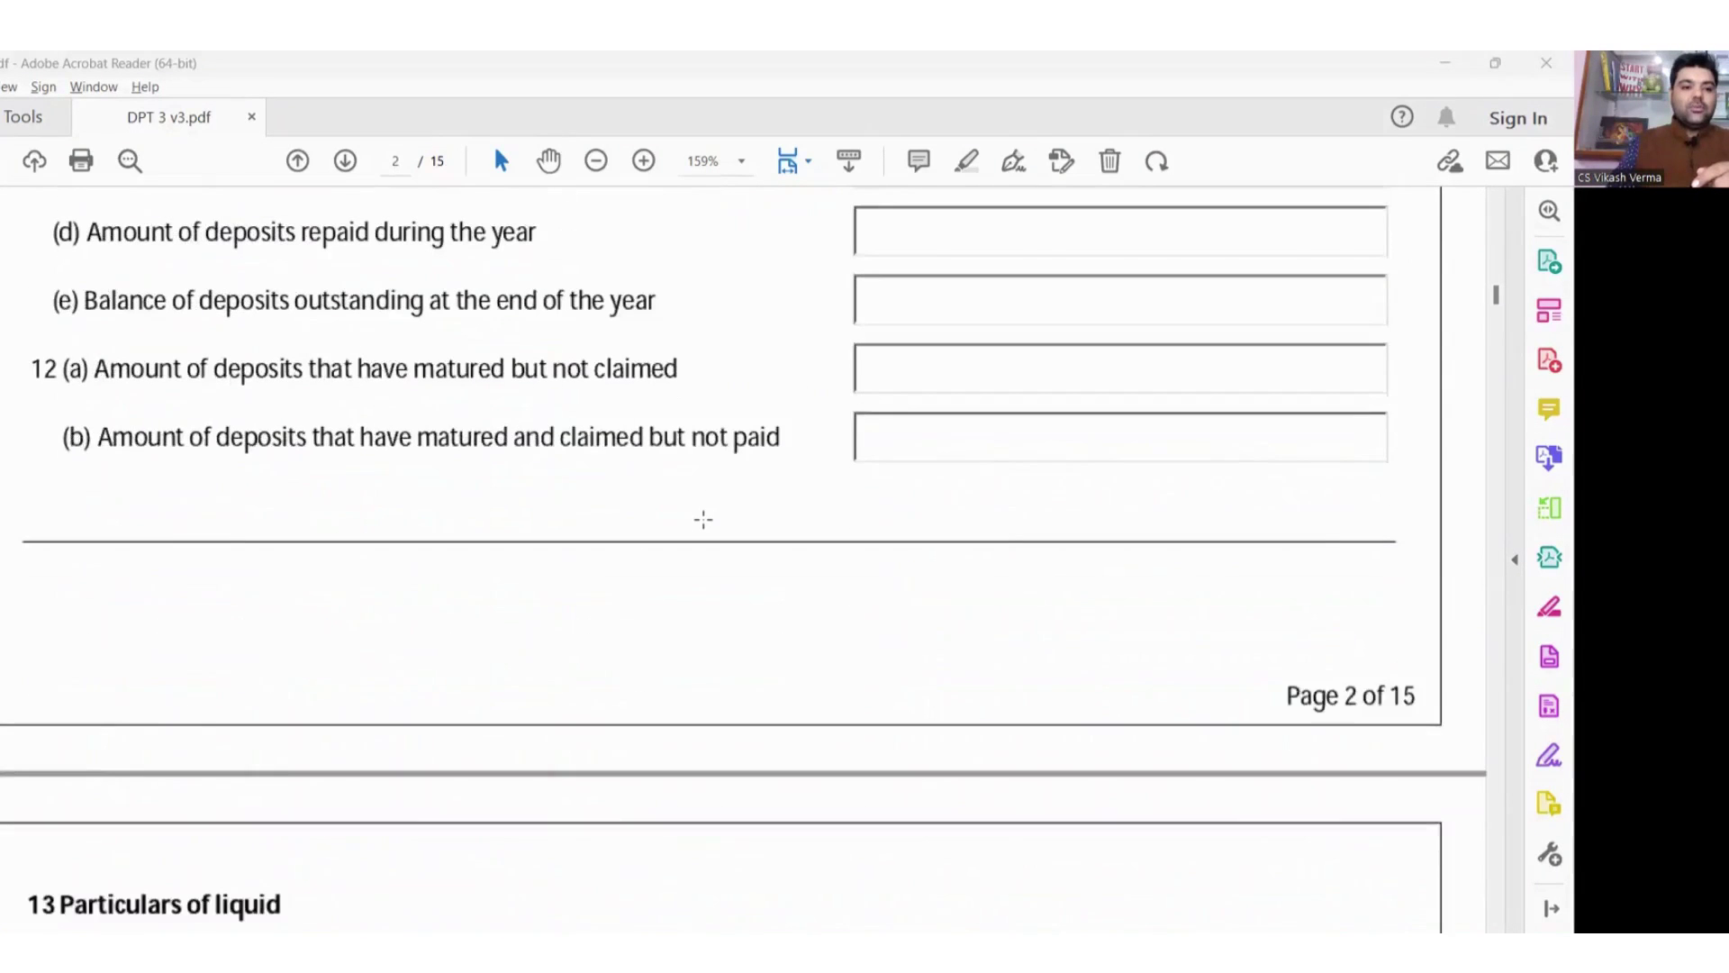
scroll(703, 520, down, 3)
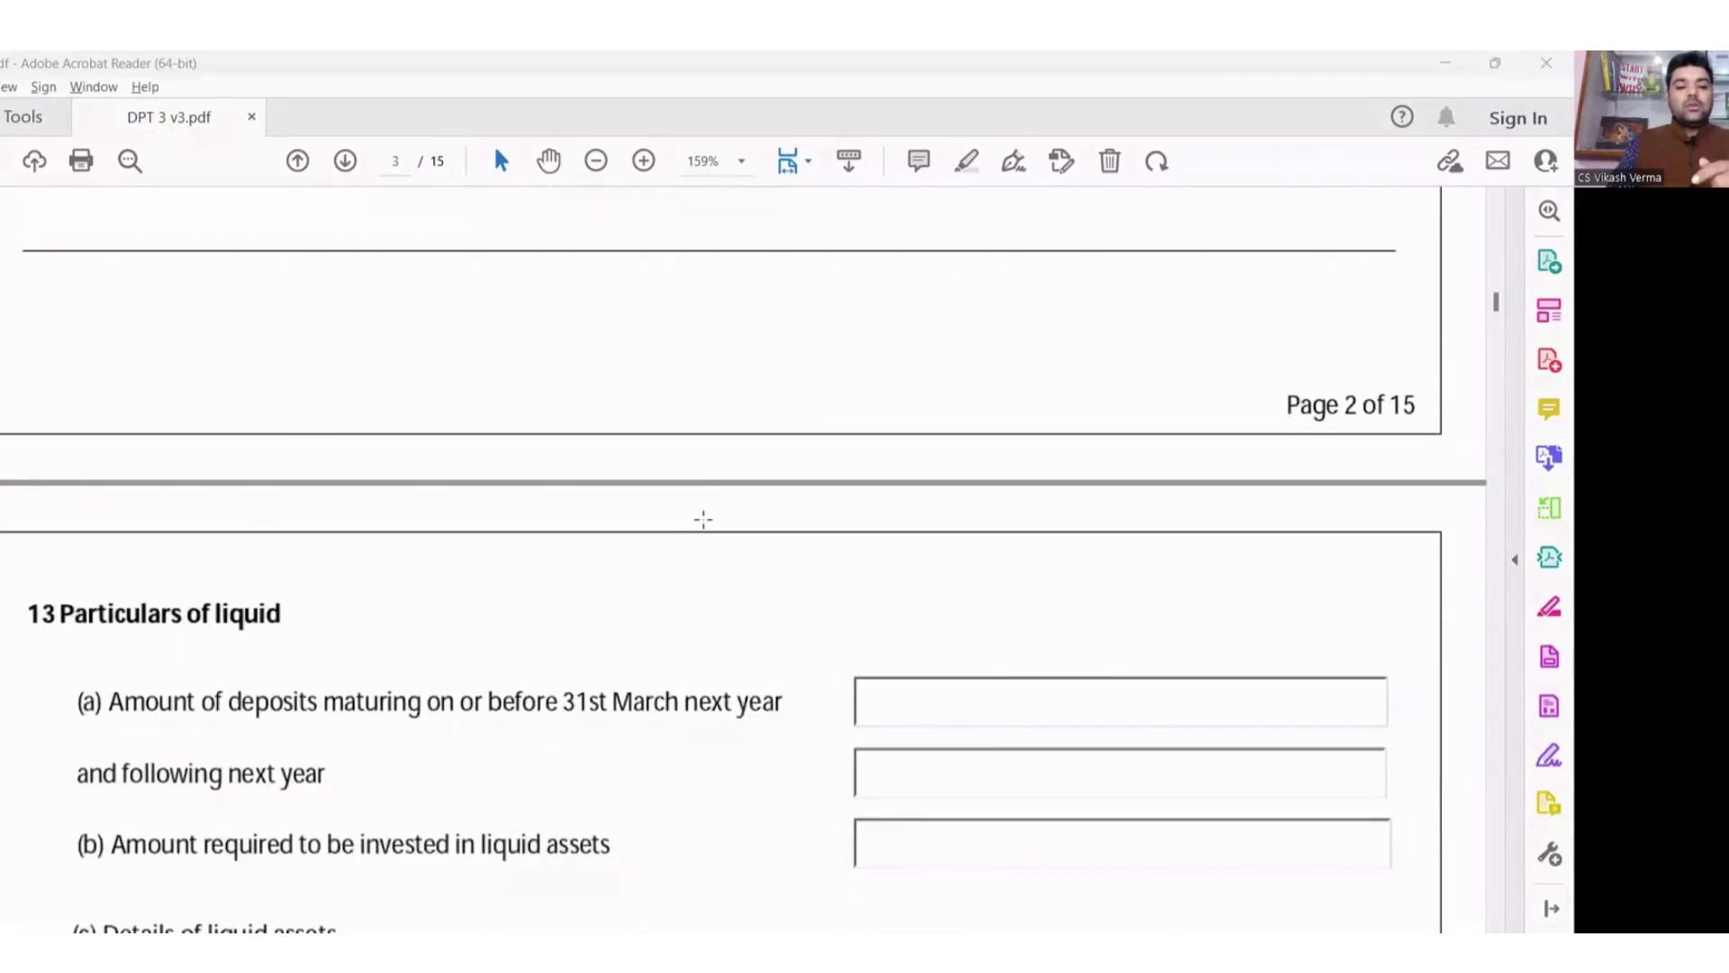
scroll(703, 520, down, 3)
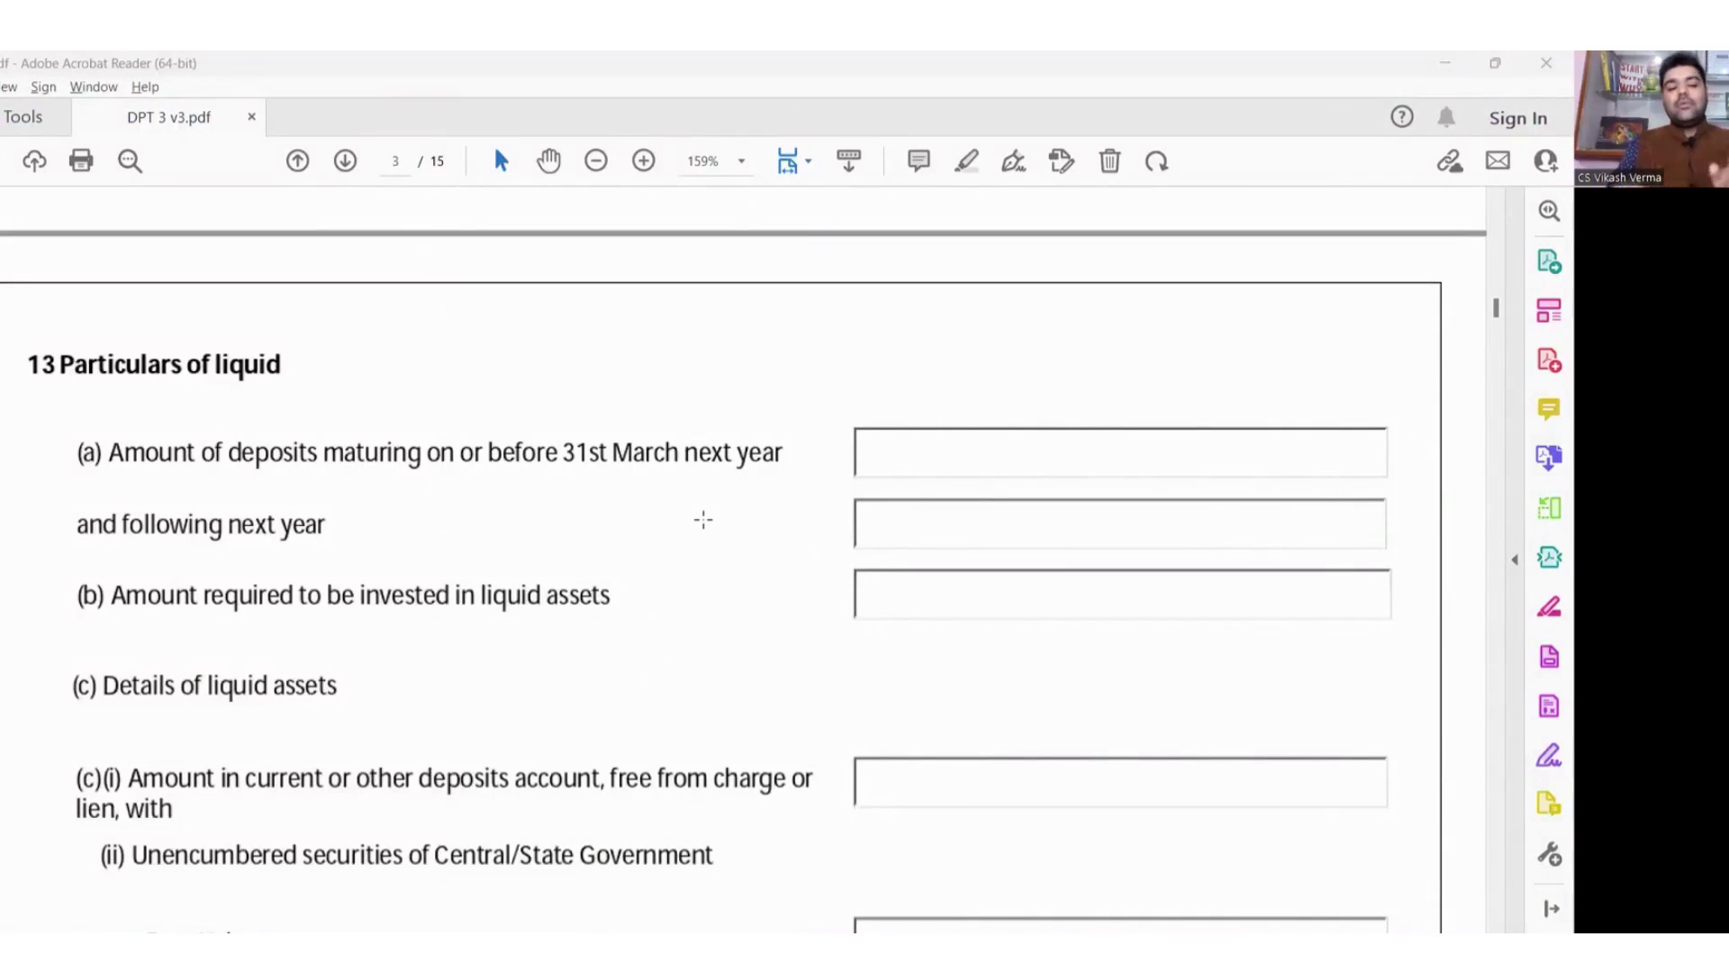
scroll(705, 512, down, 2)
scroll(705, 513, down, 2)
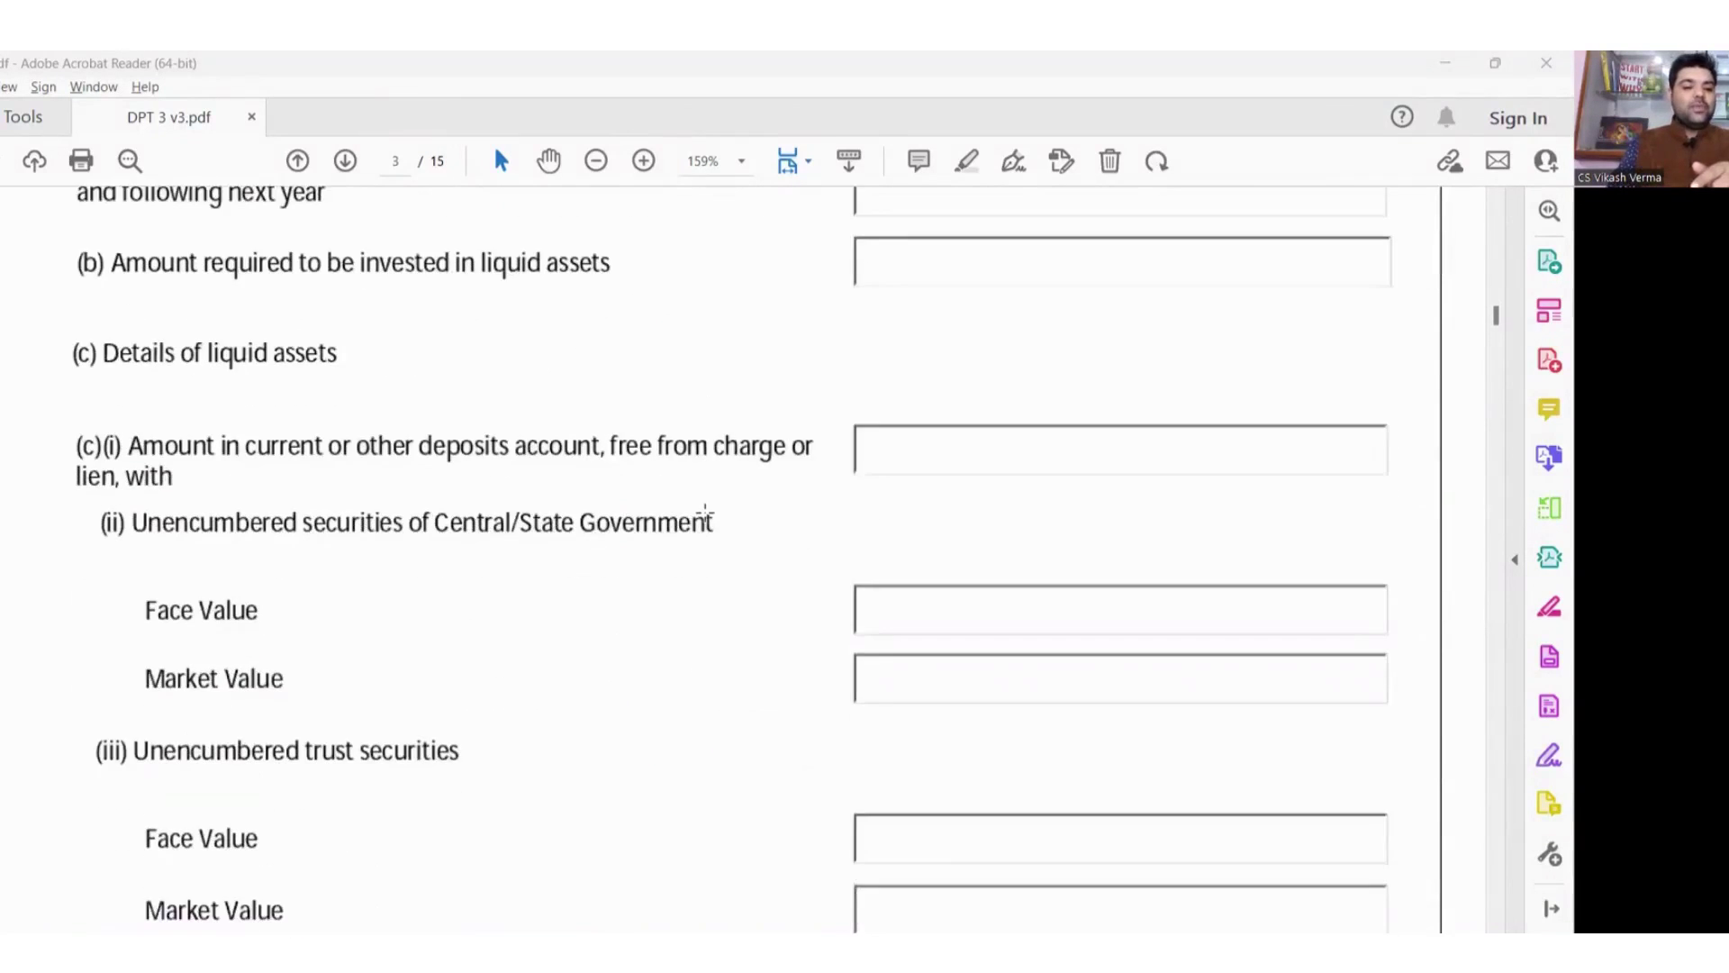
scroll(705, 513, down, 3)
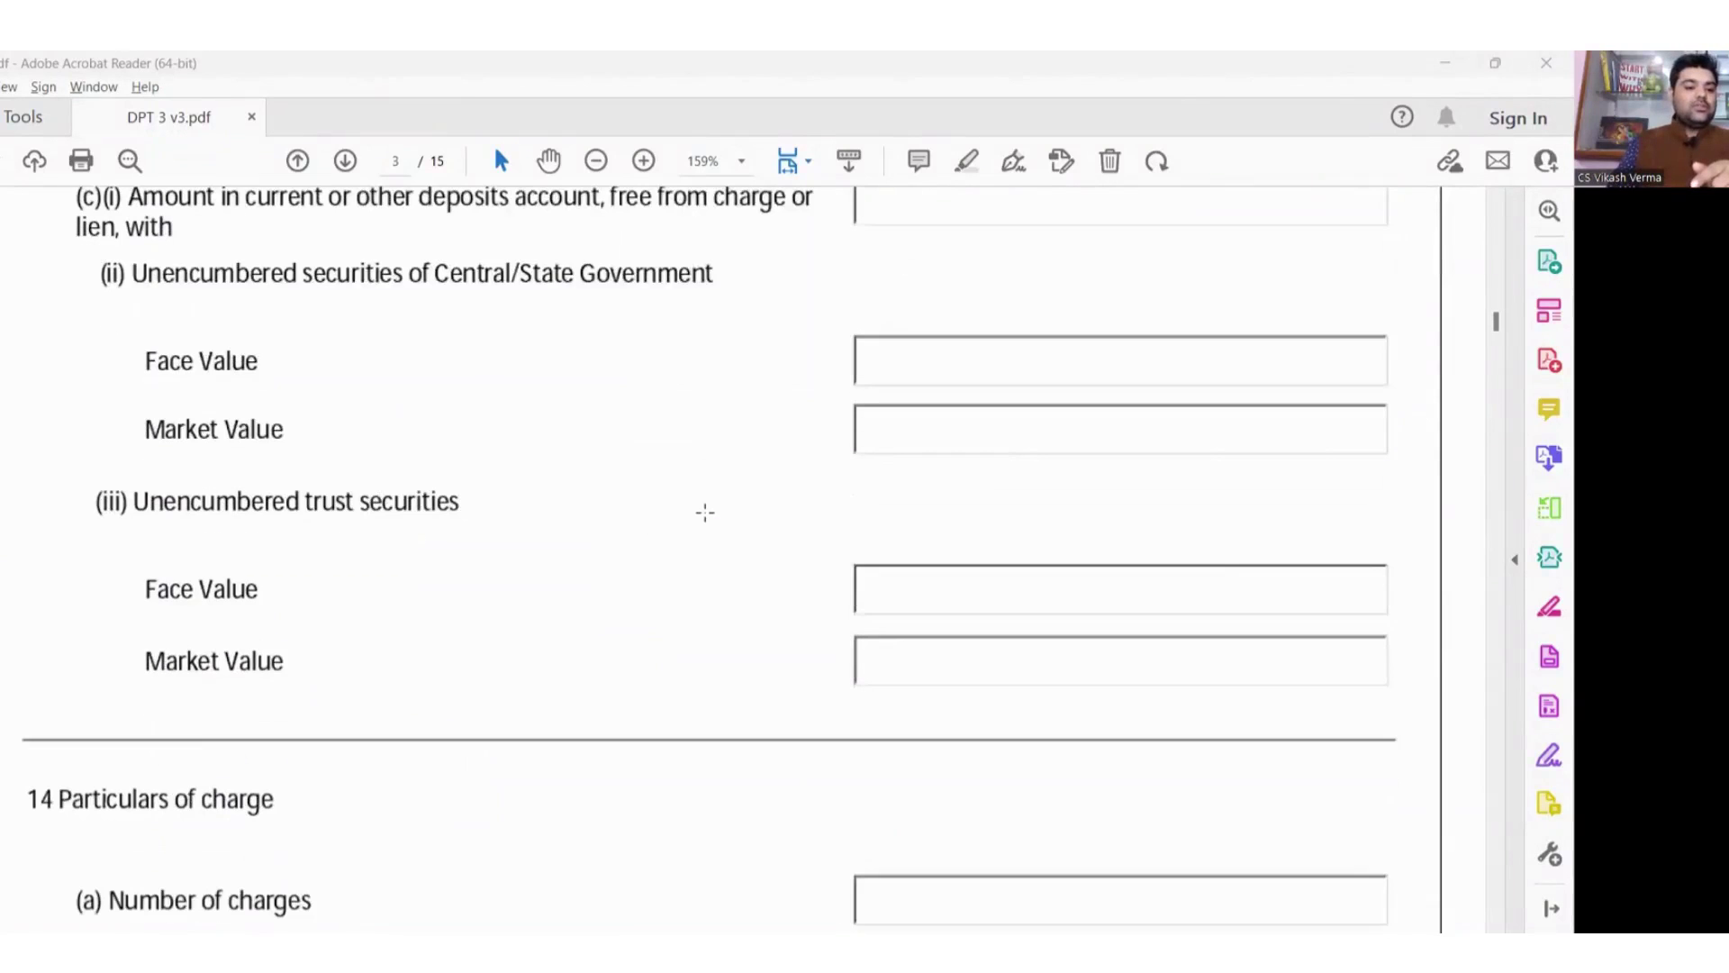
scroll(705, 512, down, 4)
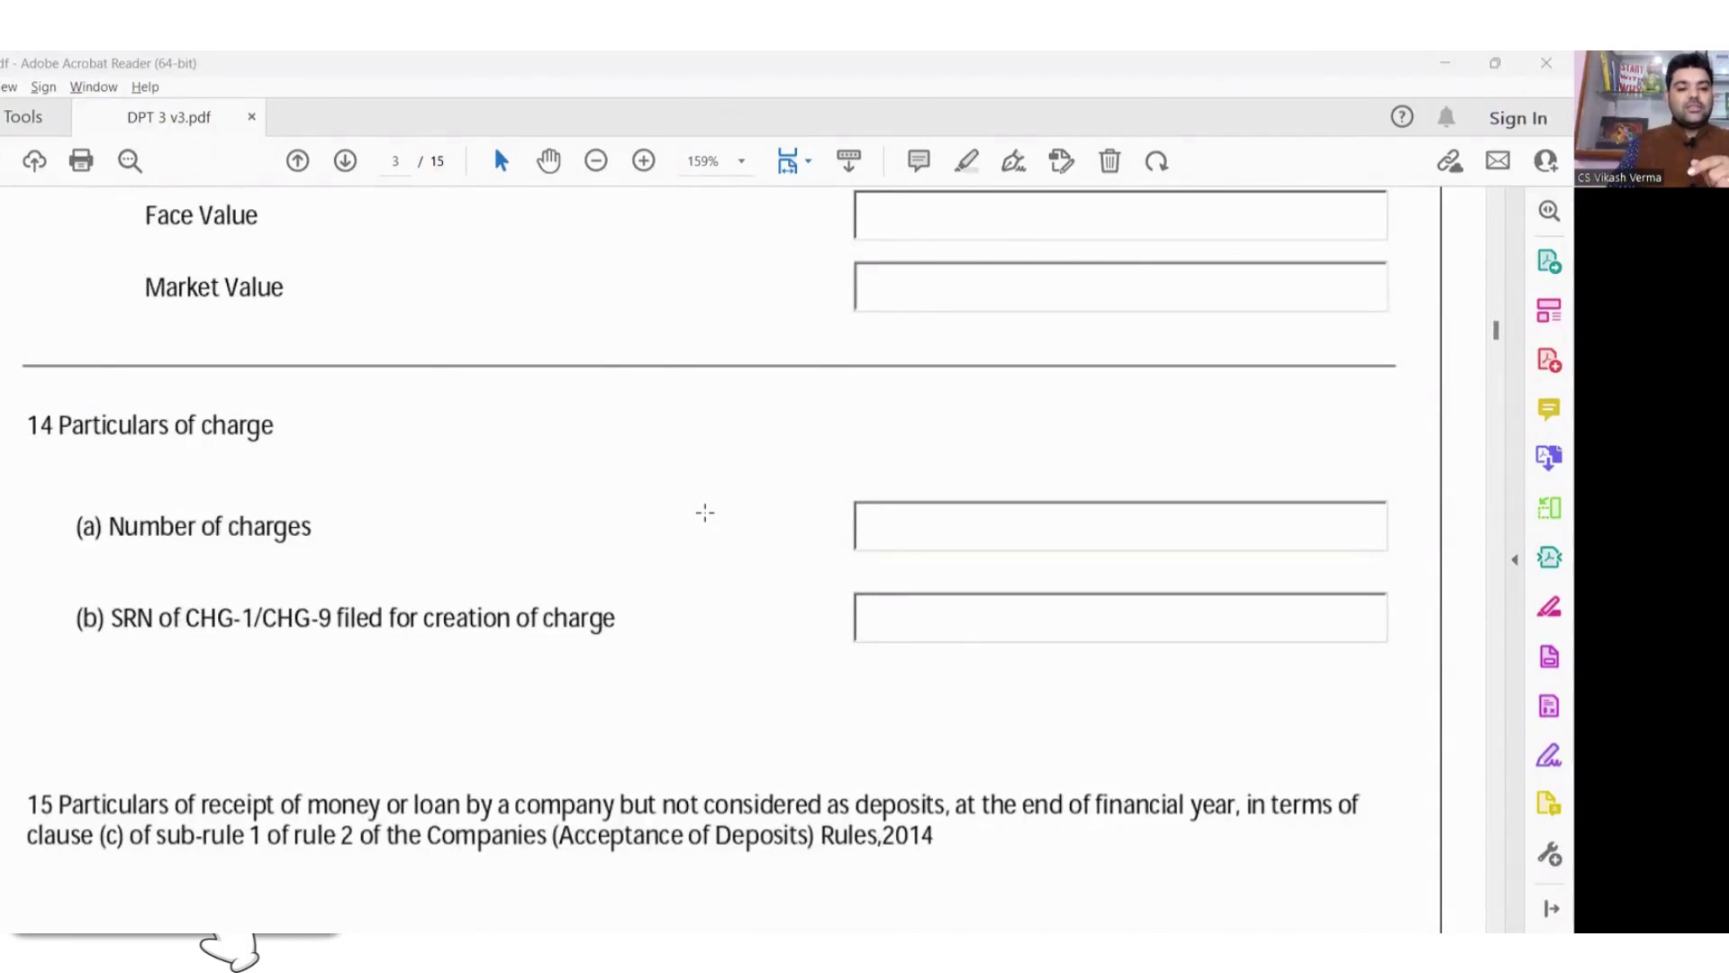
Read the section 15 heading on money or loans not considered as deposits and its loan table's column headings.
scroll(705, 512, down, 2)
scroll(705, 513, down, 5)
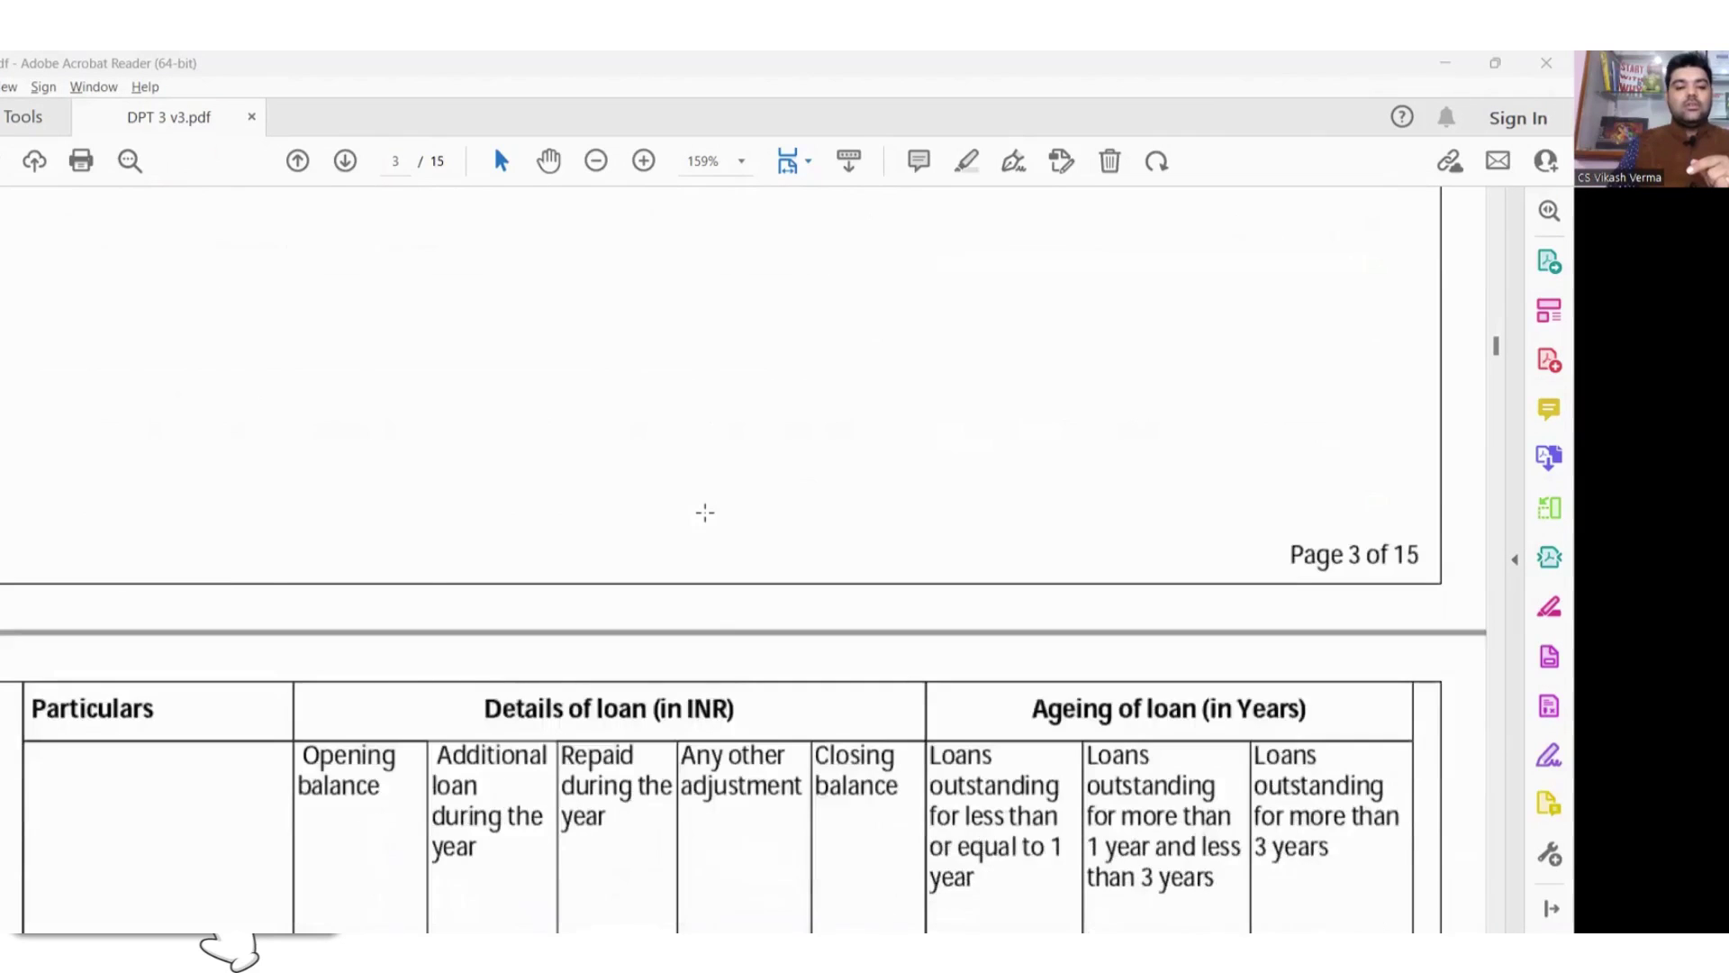
scroll(706, 512, up, 4)
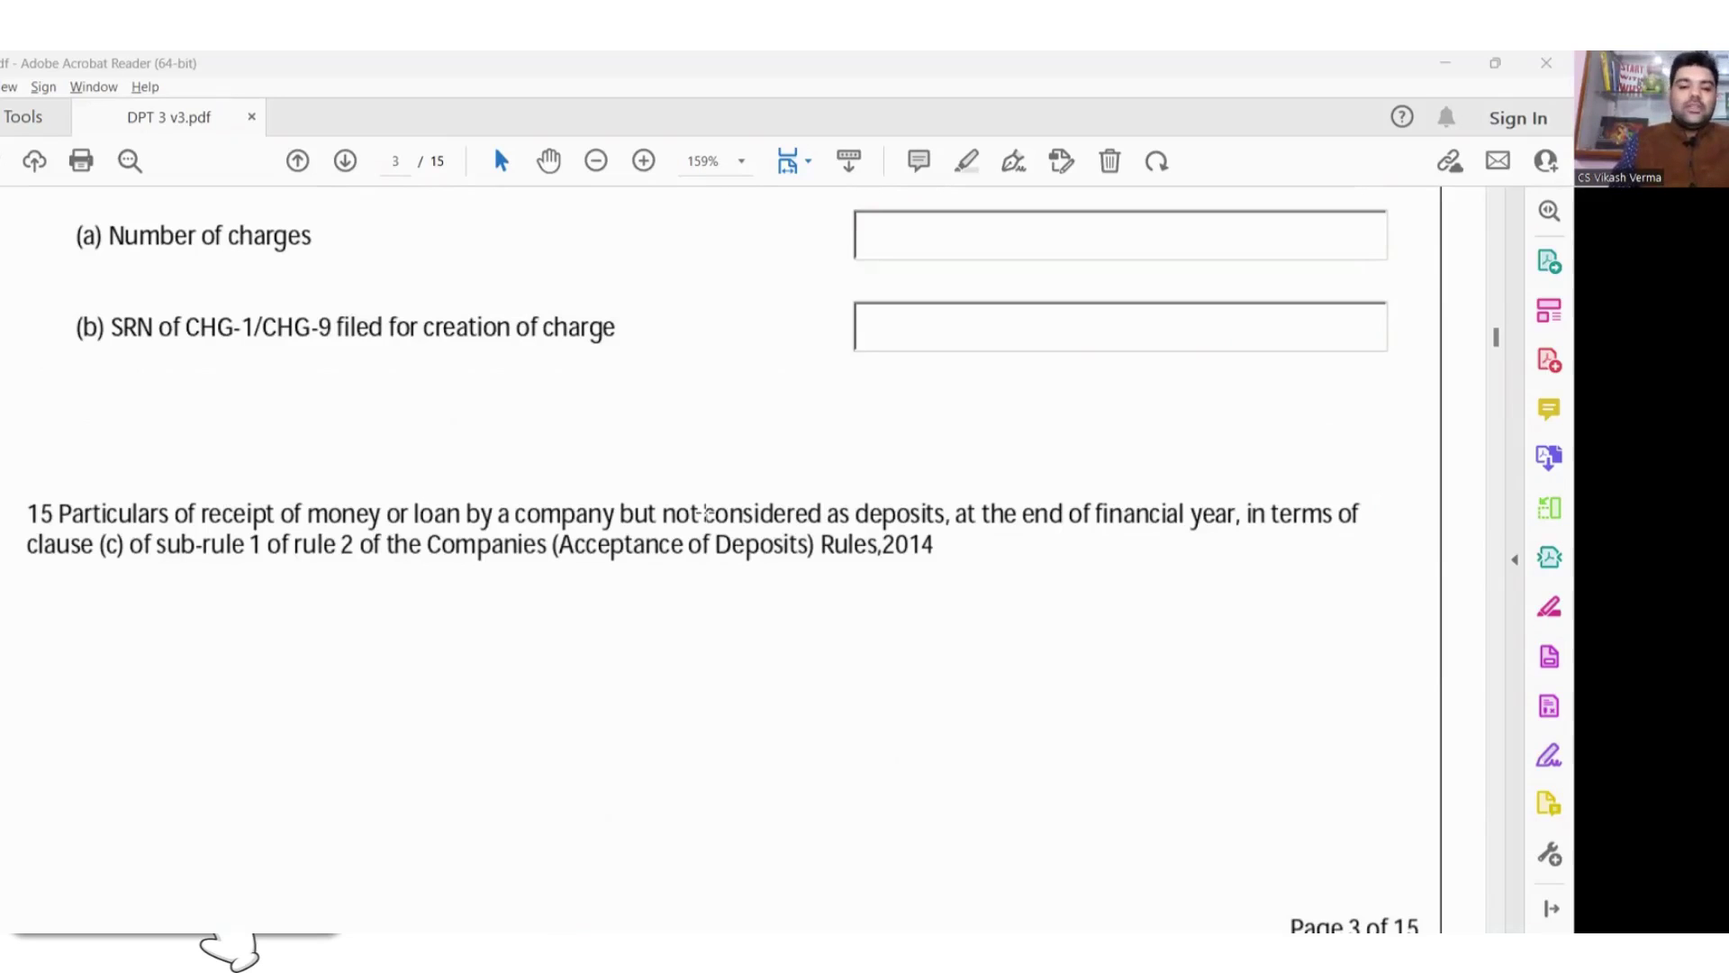
scroll(705, 512, down, 3)
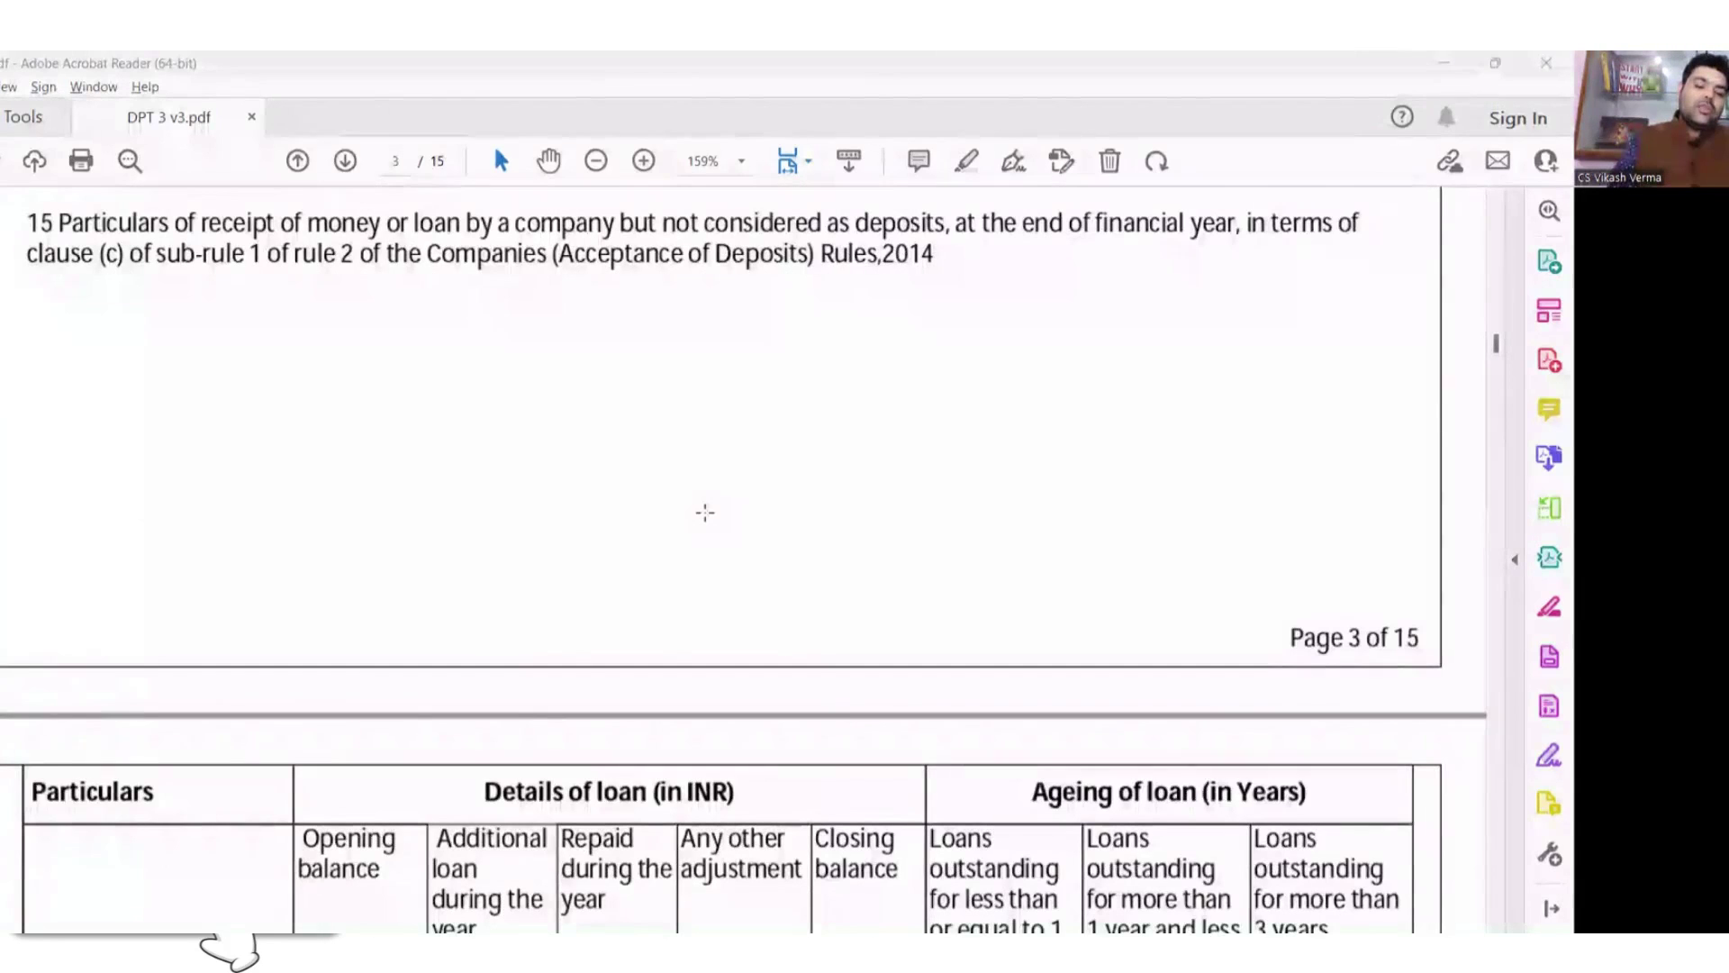
scroll(705, 512, down, 3)
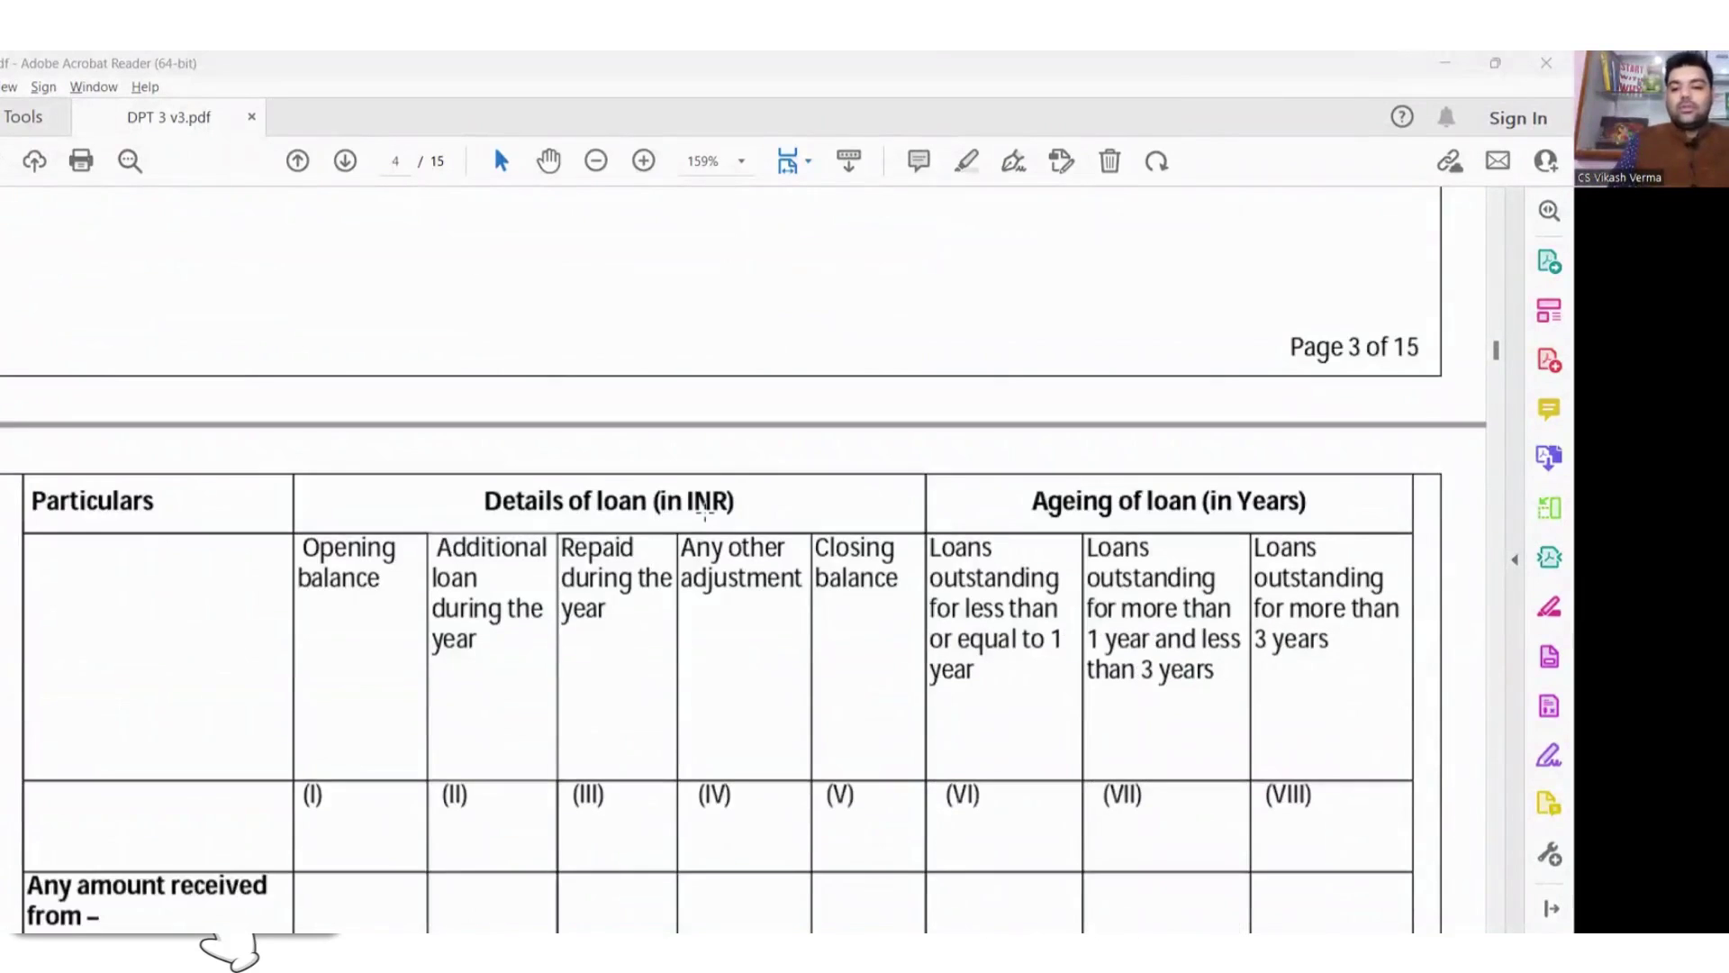
Mark out the ageing of loan cells in the Central Government row of the section 15 table.
scroll(705, 513, down, 1)
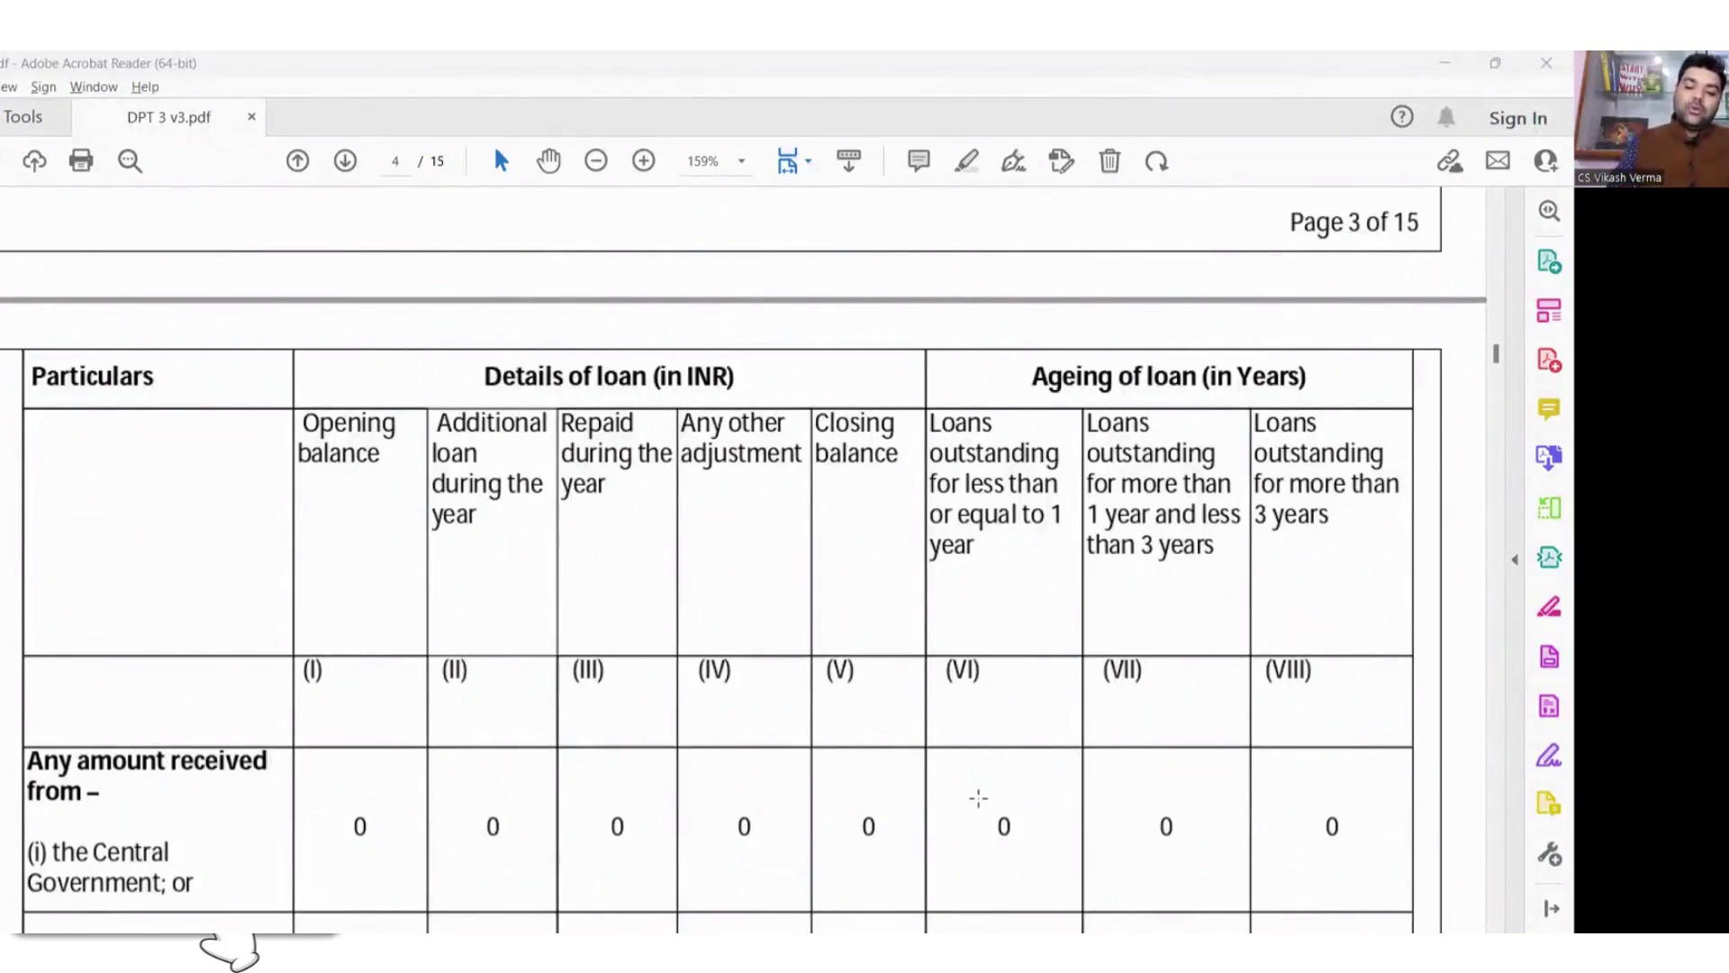
drag(978, 798, 1082, 917)
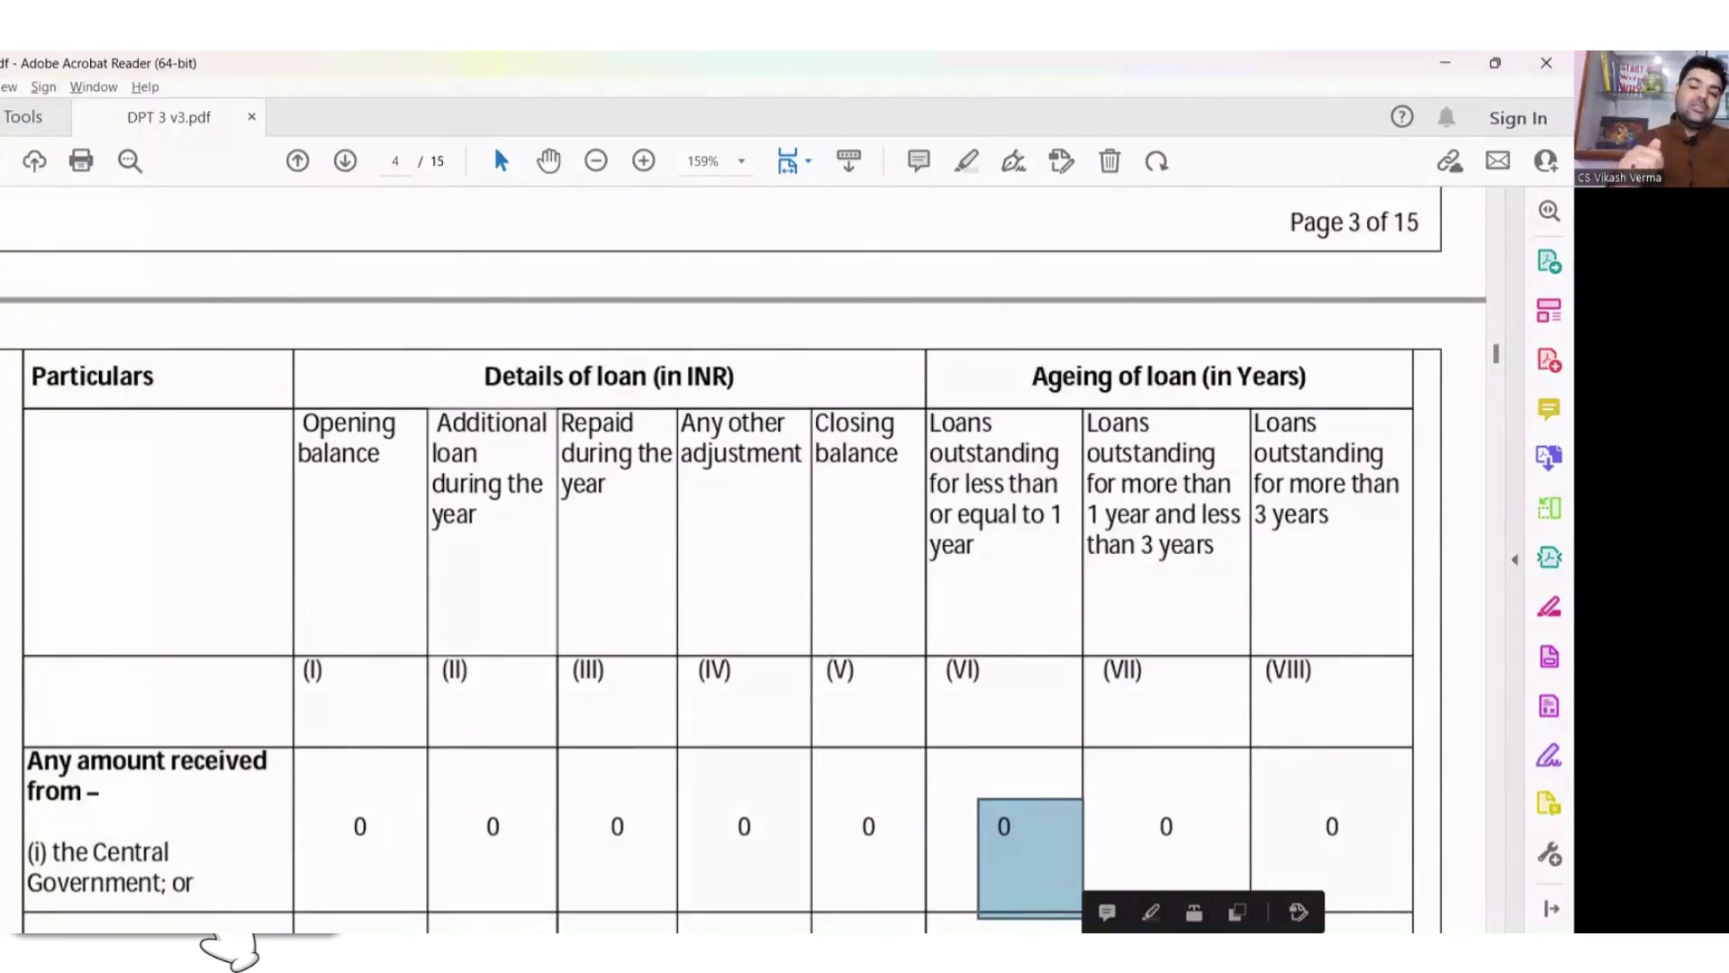
drag(1383, 796, 1202, 901)
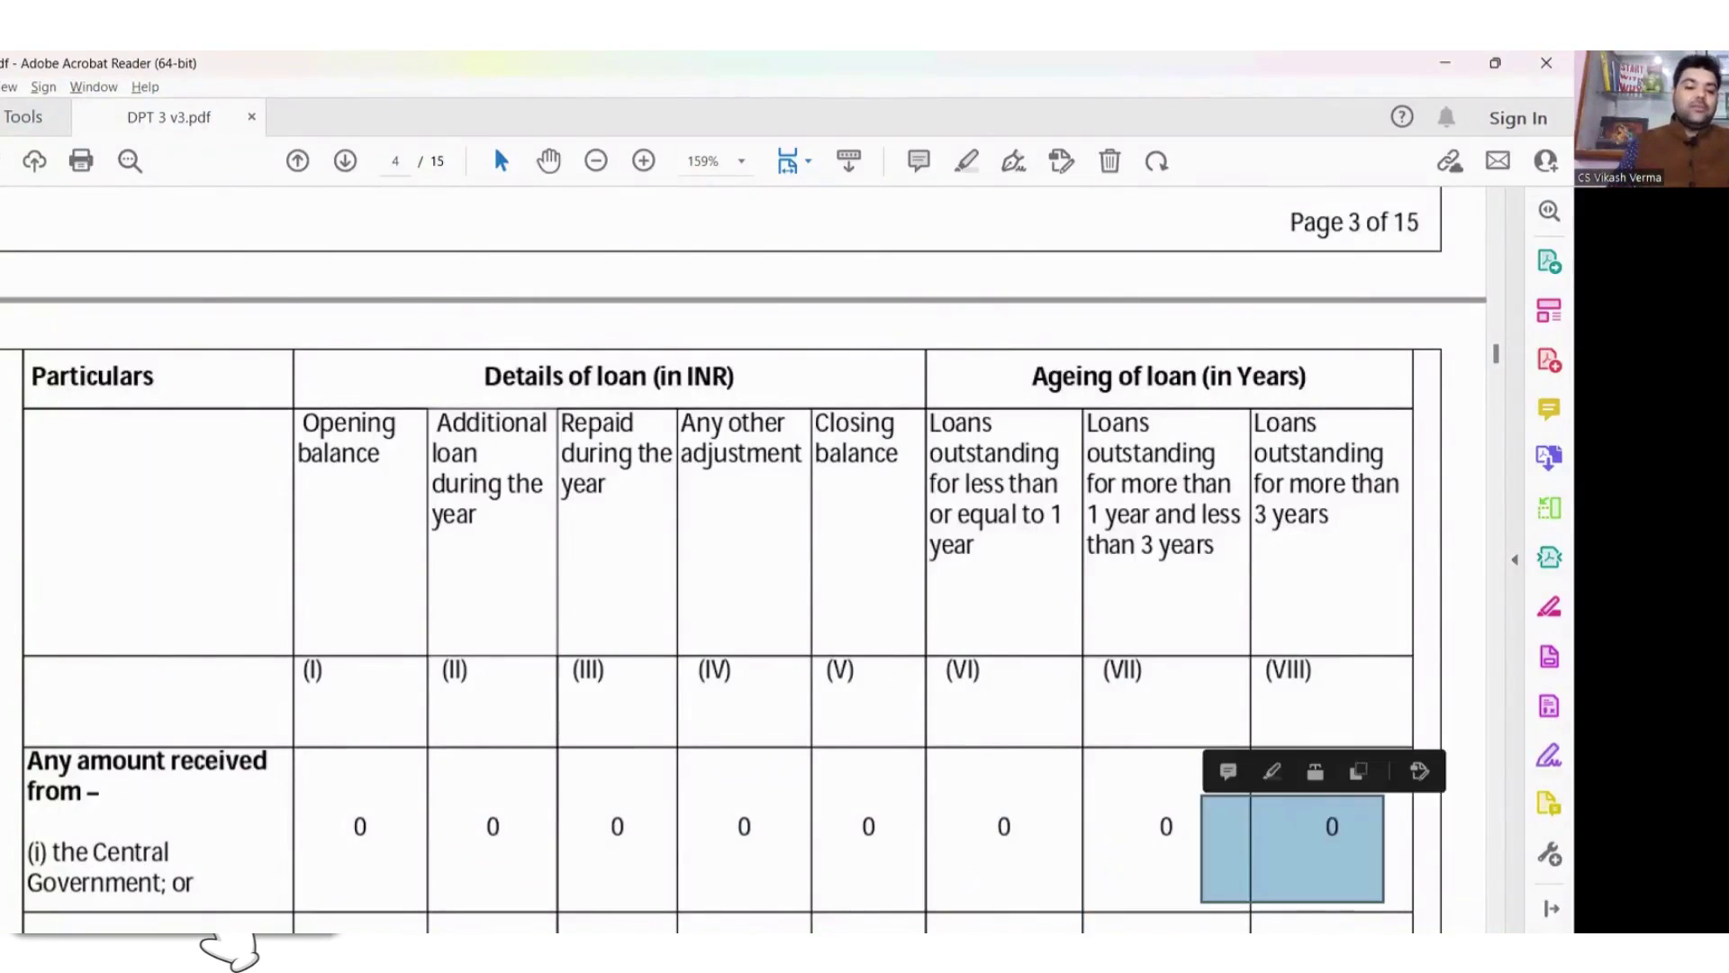
Look through the section 15 loan rows on pages 4 to 7, from government and foreign sources to securities application money.
scroll(614, 764, down, 2)
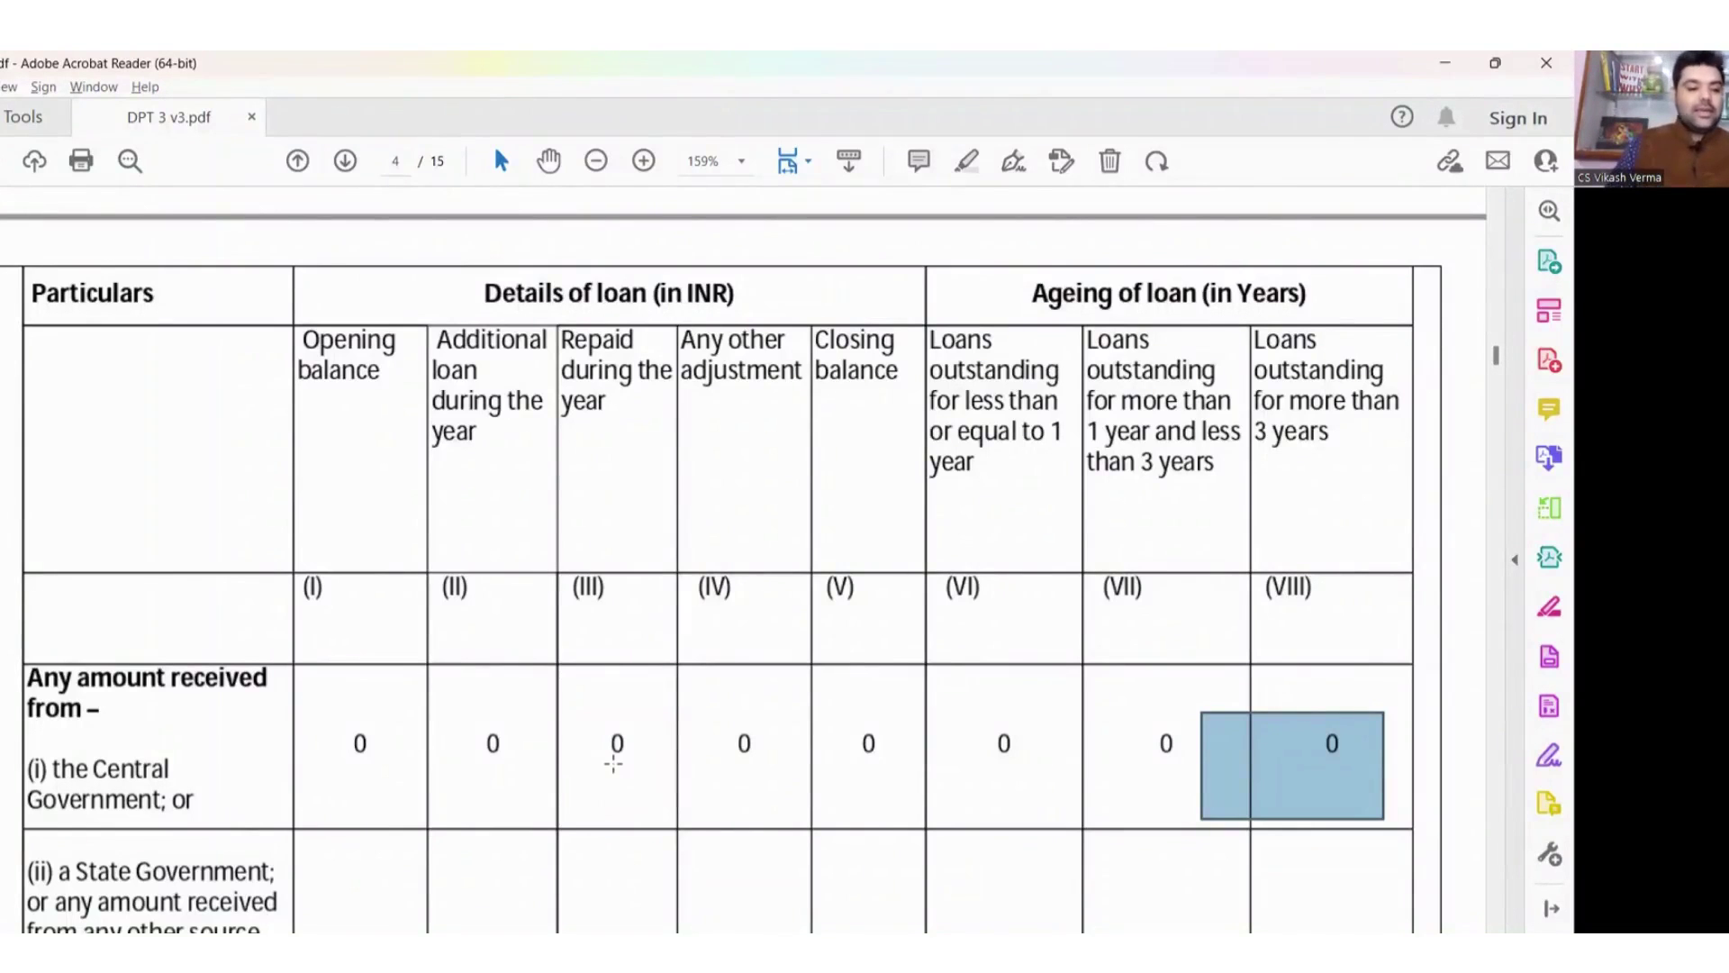
scroll(613, 764, down, 10)
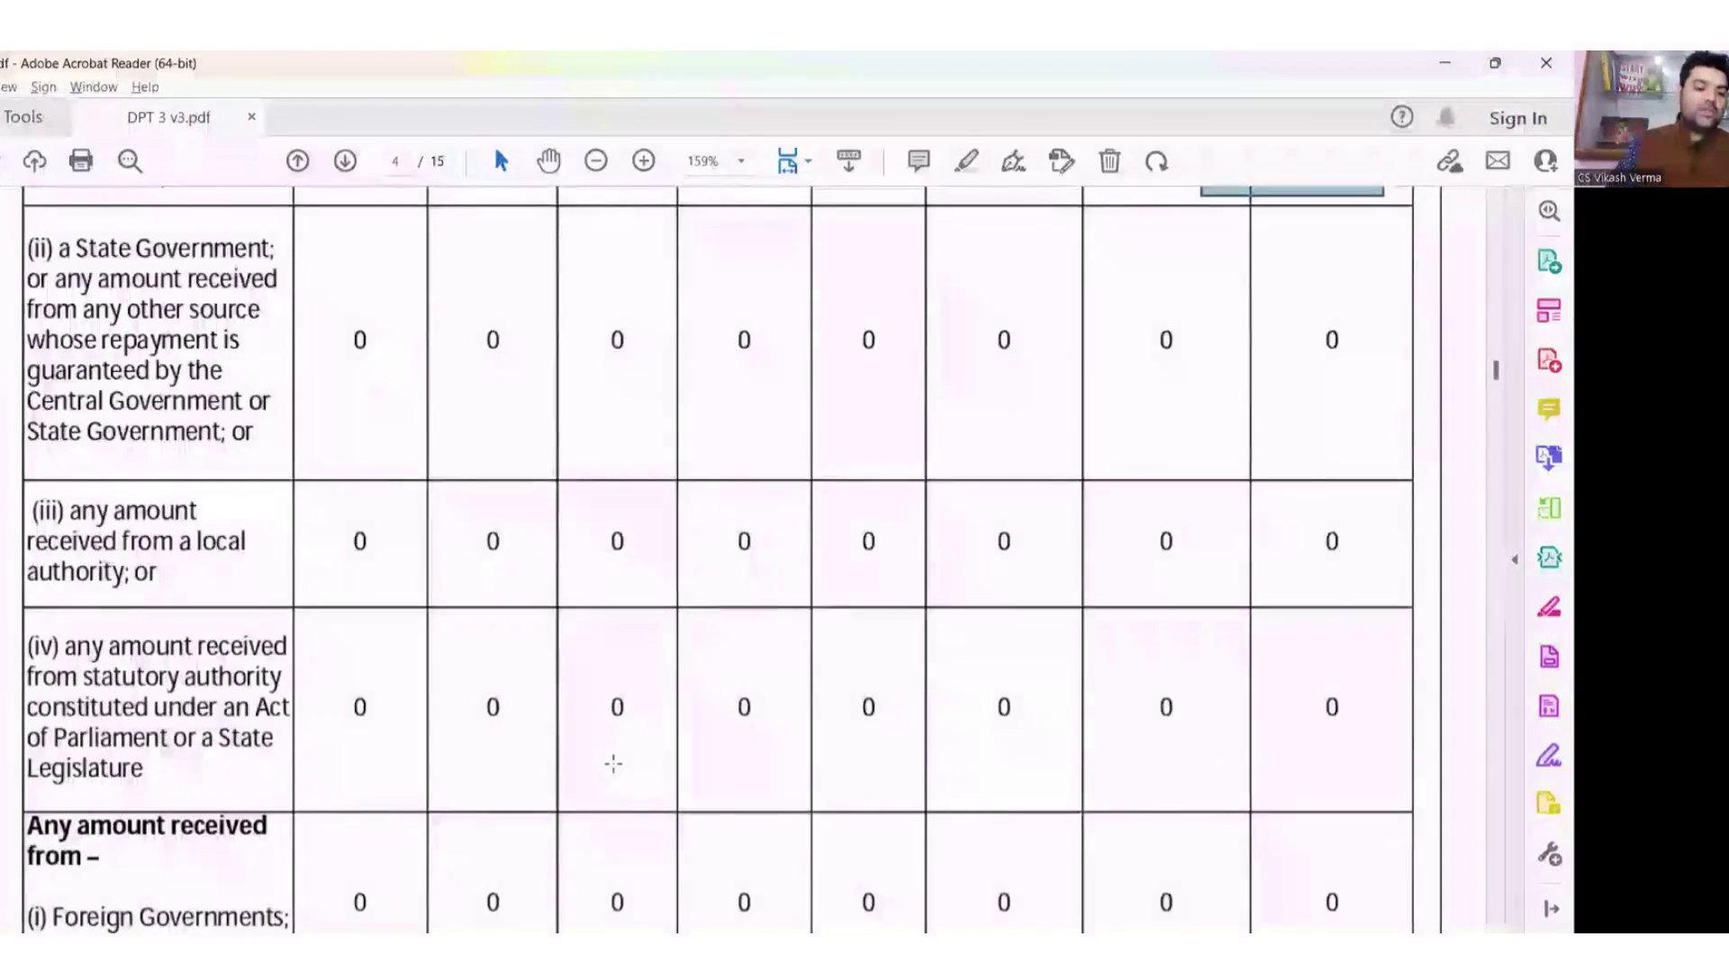
scroll(613, 764, down, 8)
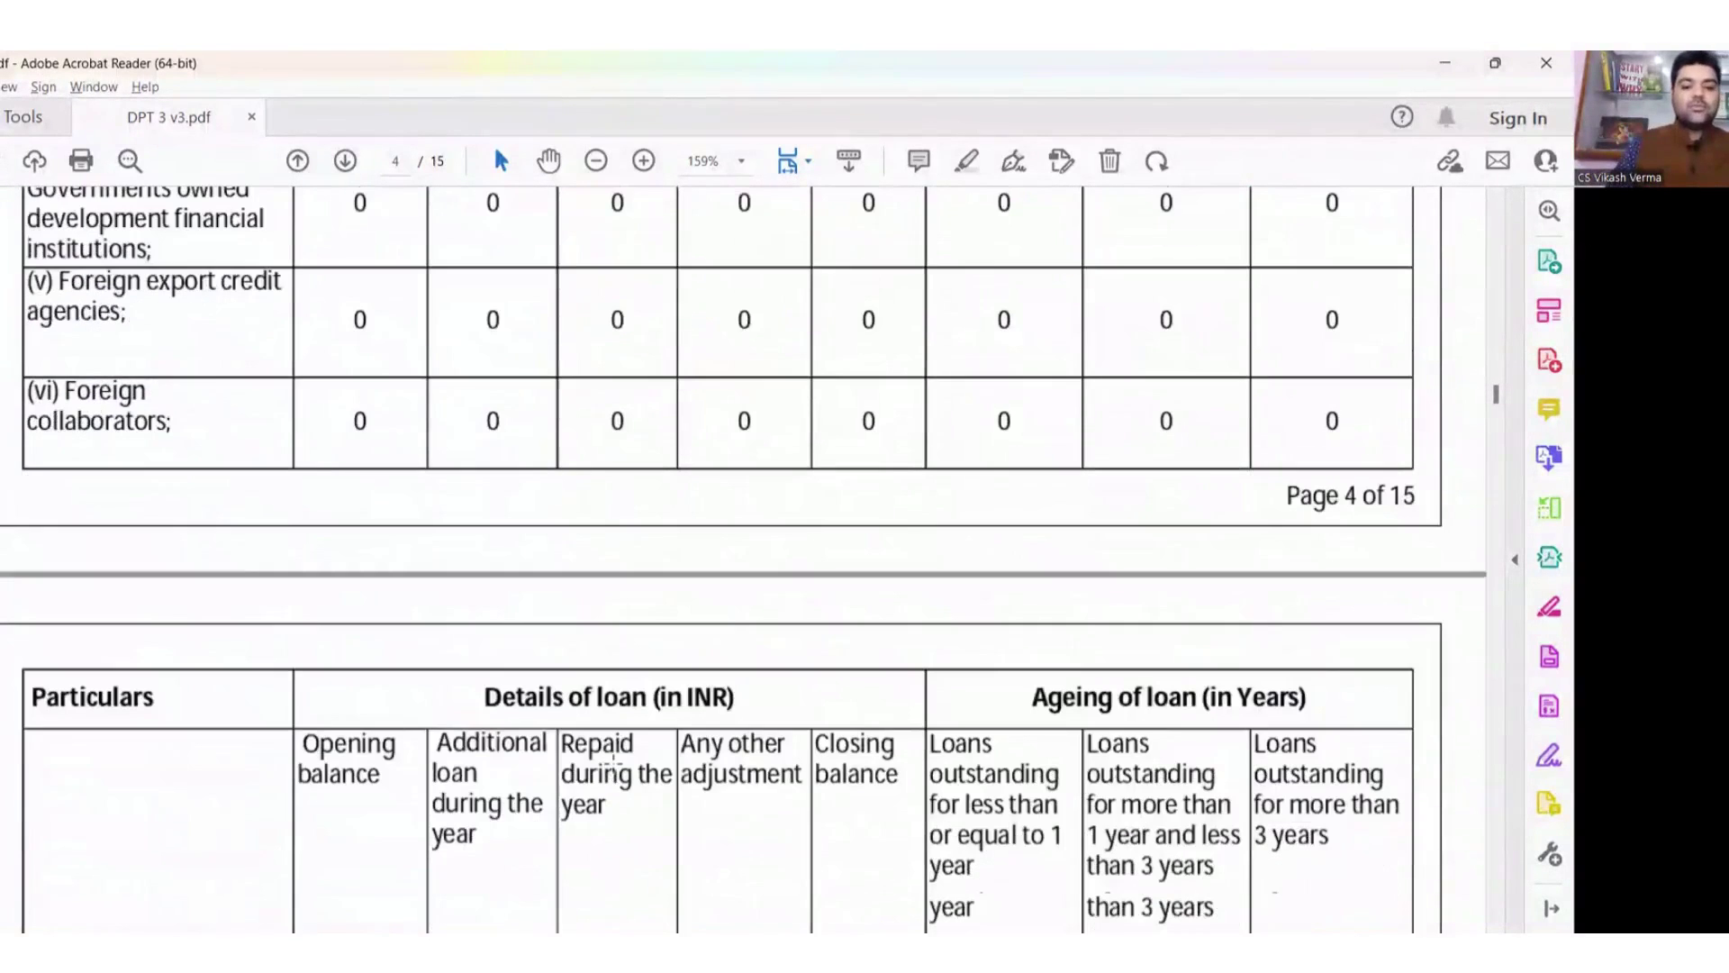
scroll(613, 757, down, 1)
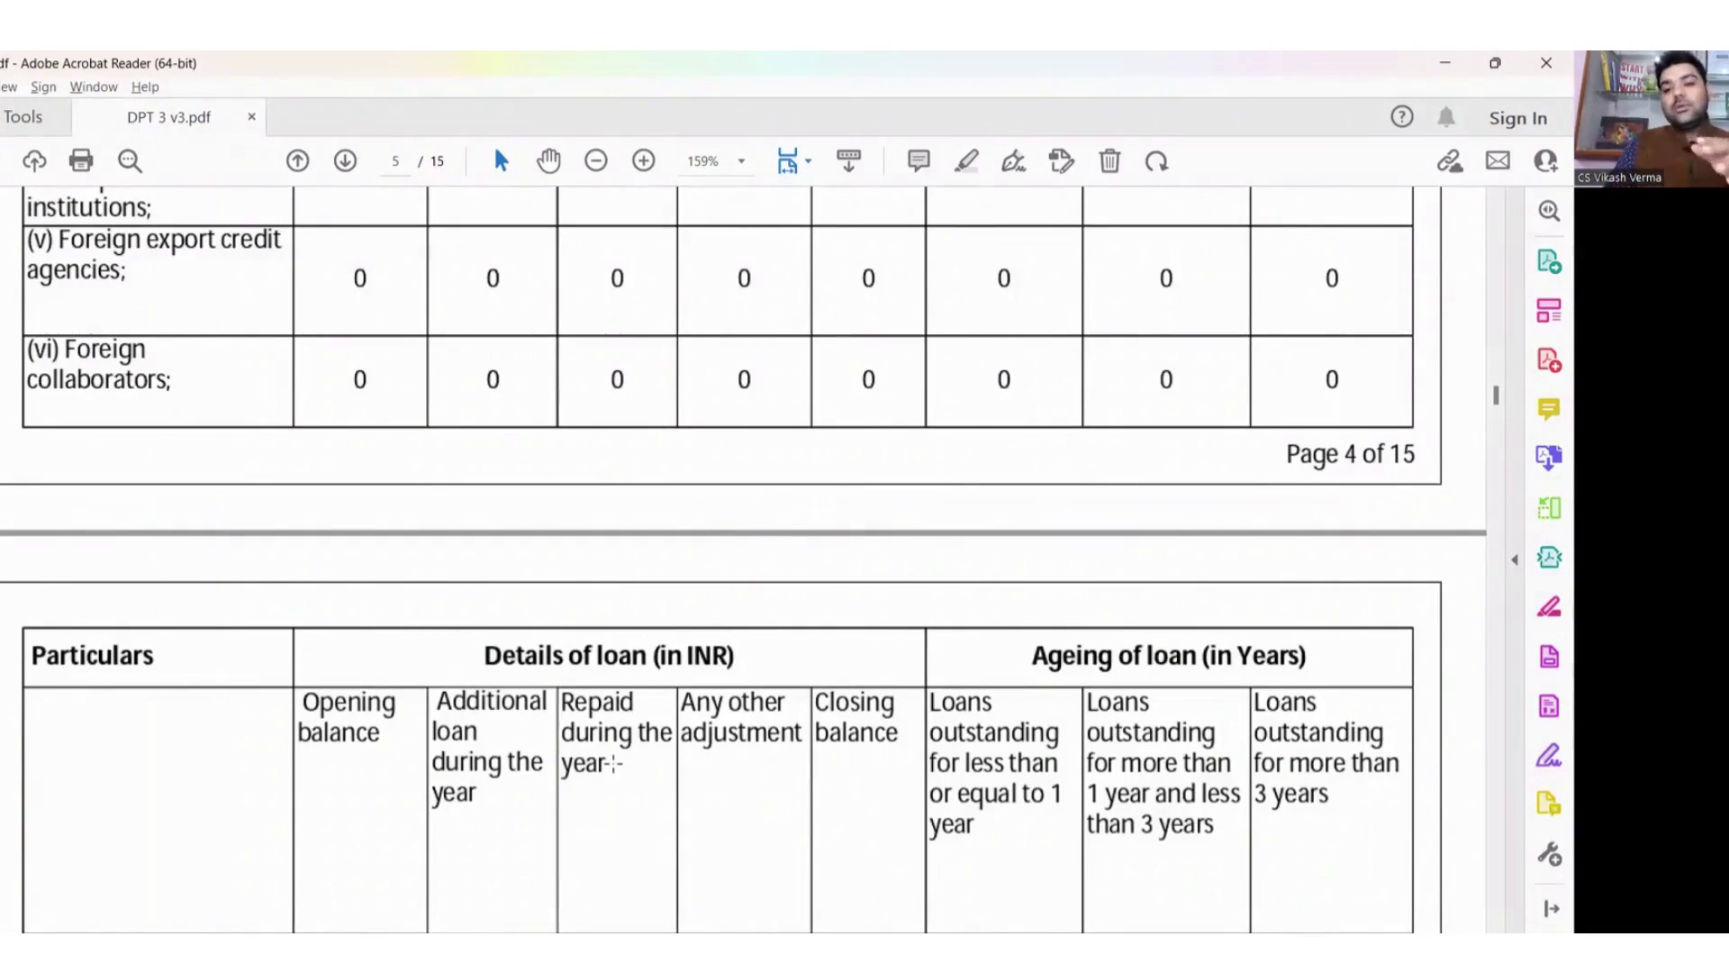
scroll(613, 764, up, 3)
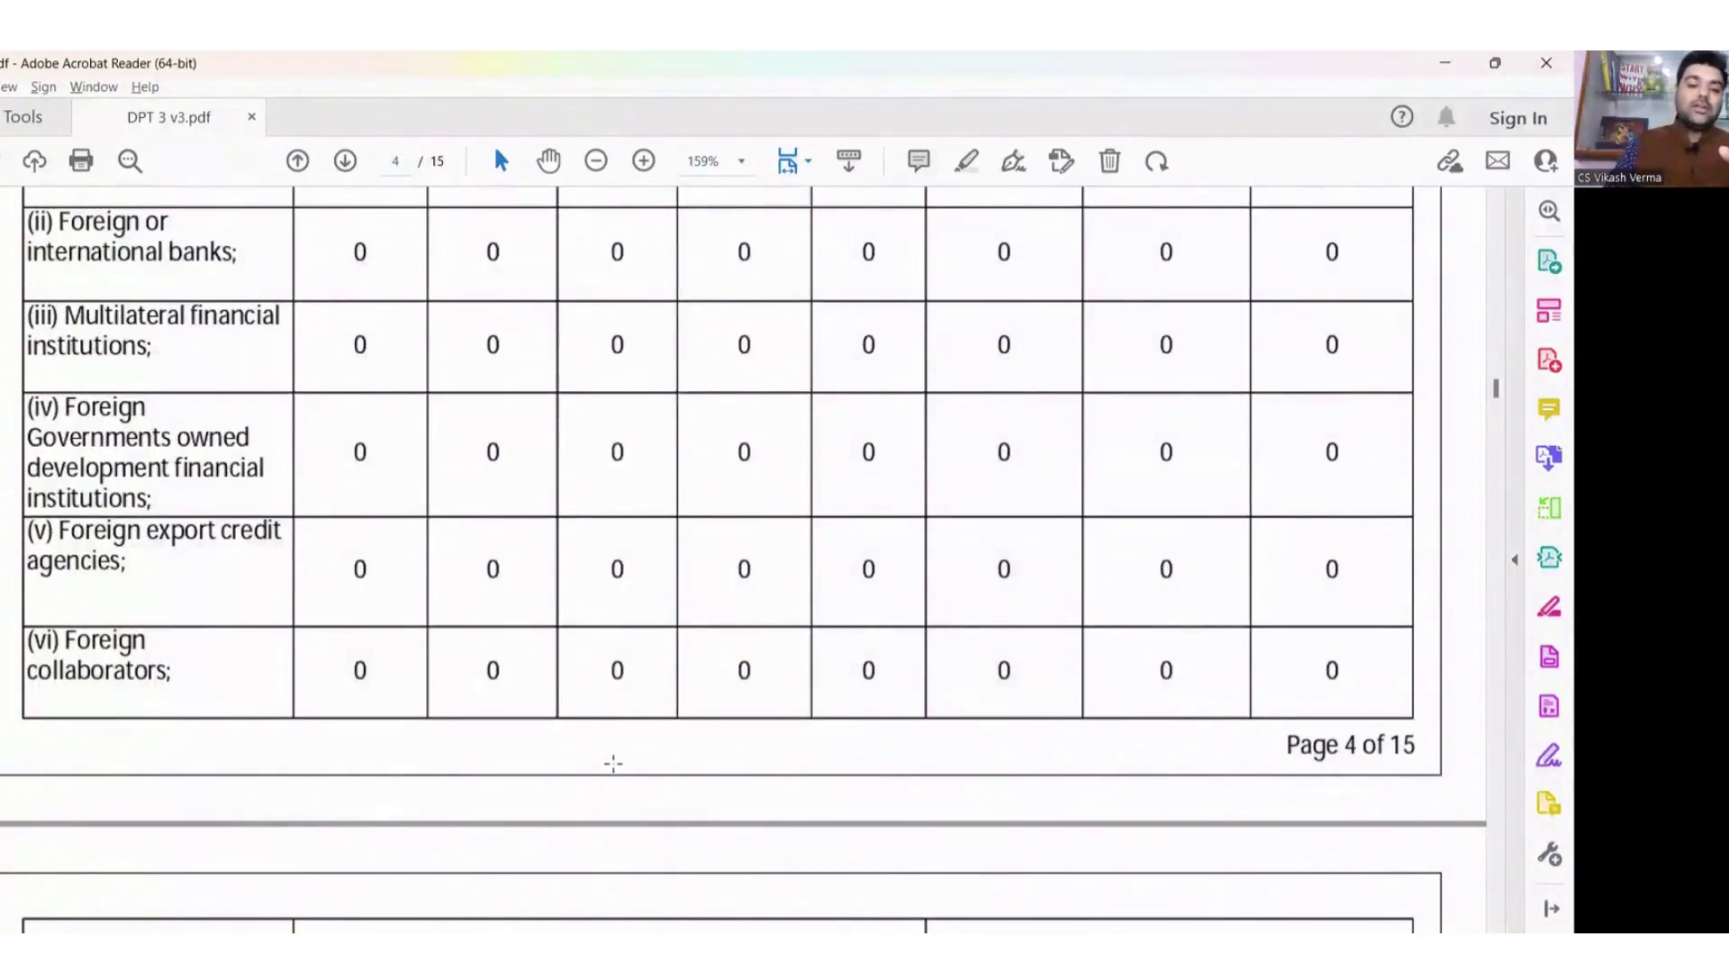
scroll(613, 764, down, 7)
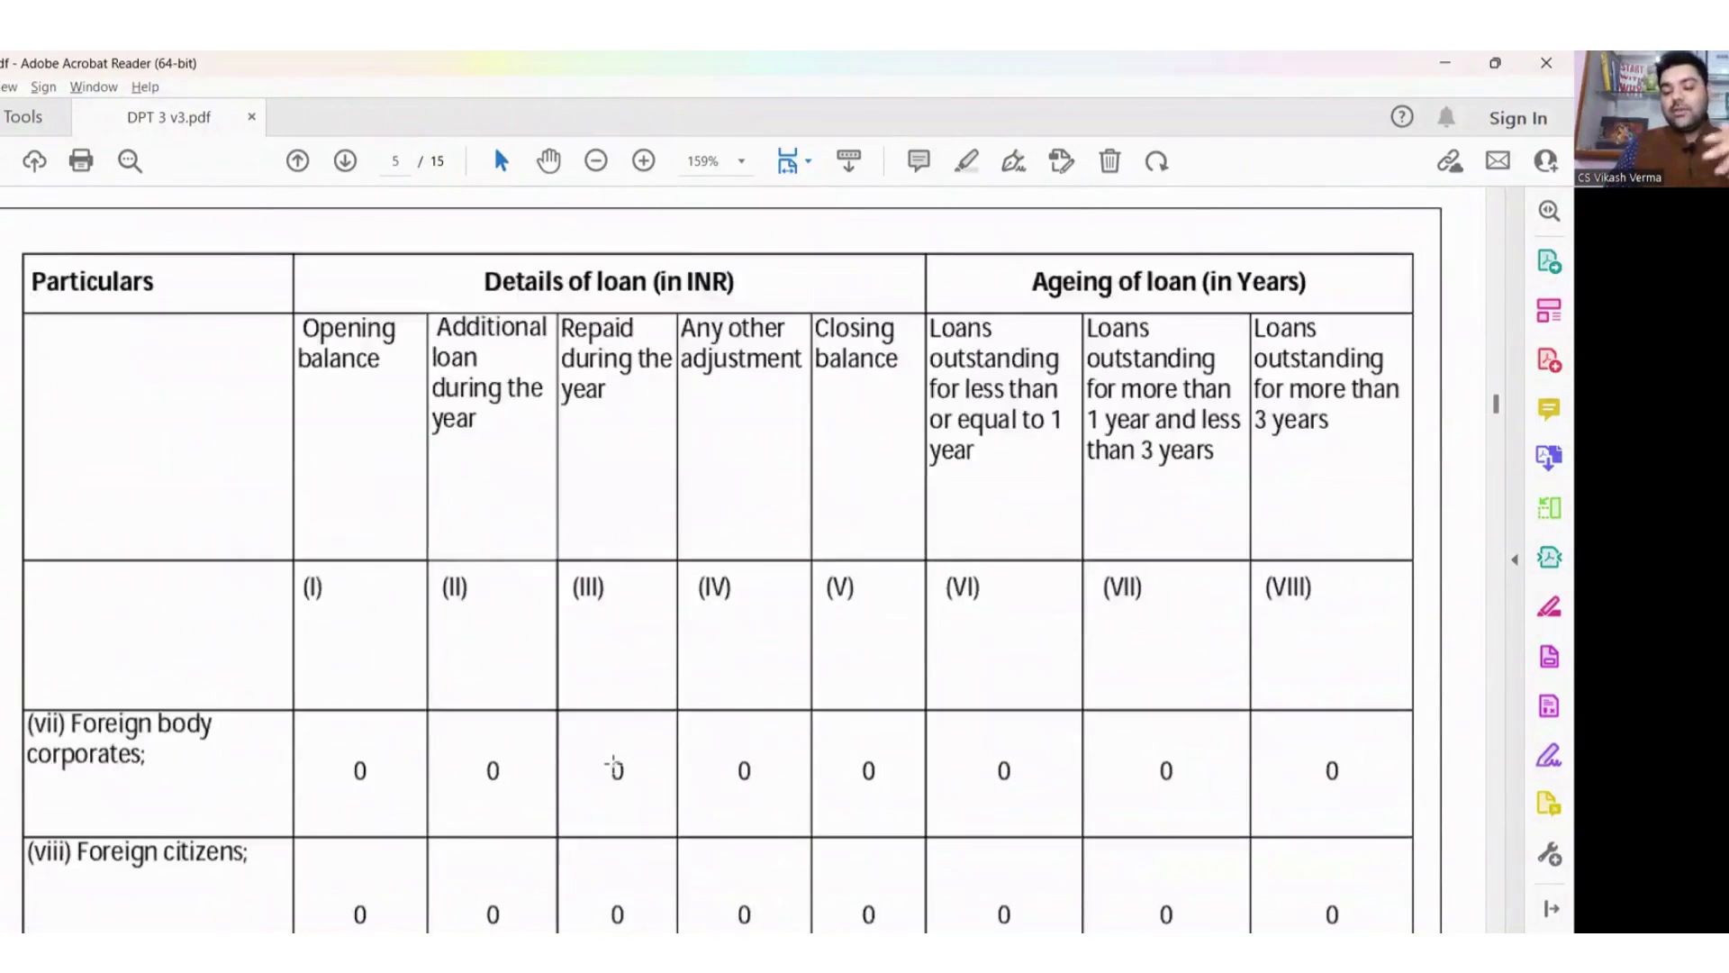
scroll(613, 764, down, 2)
scroll(614, 764, down, 2)
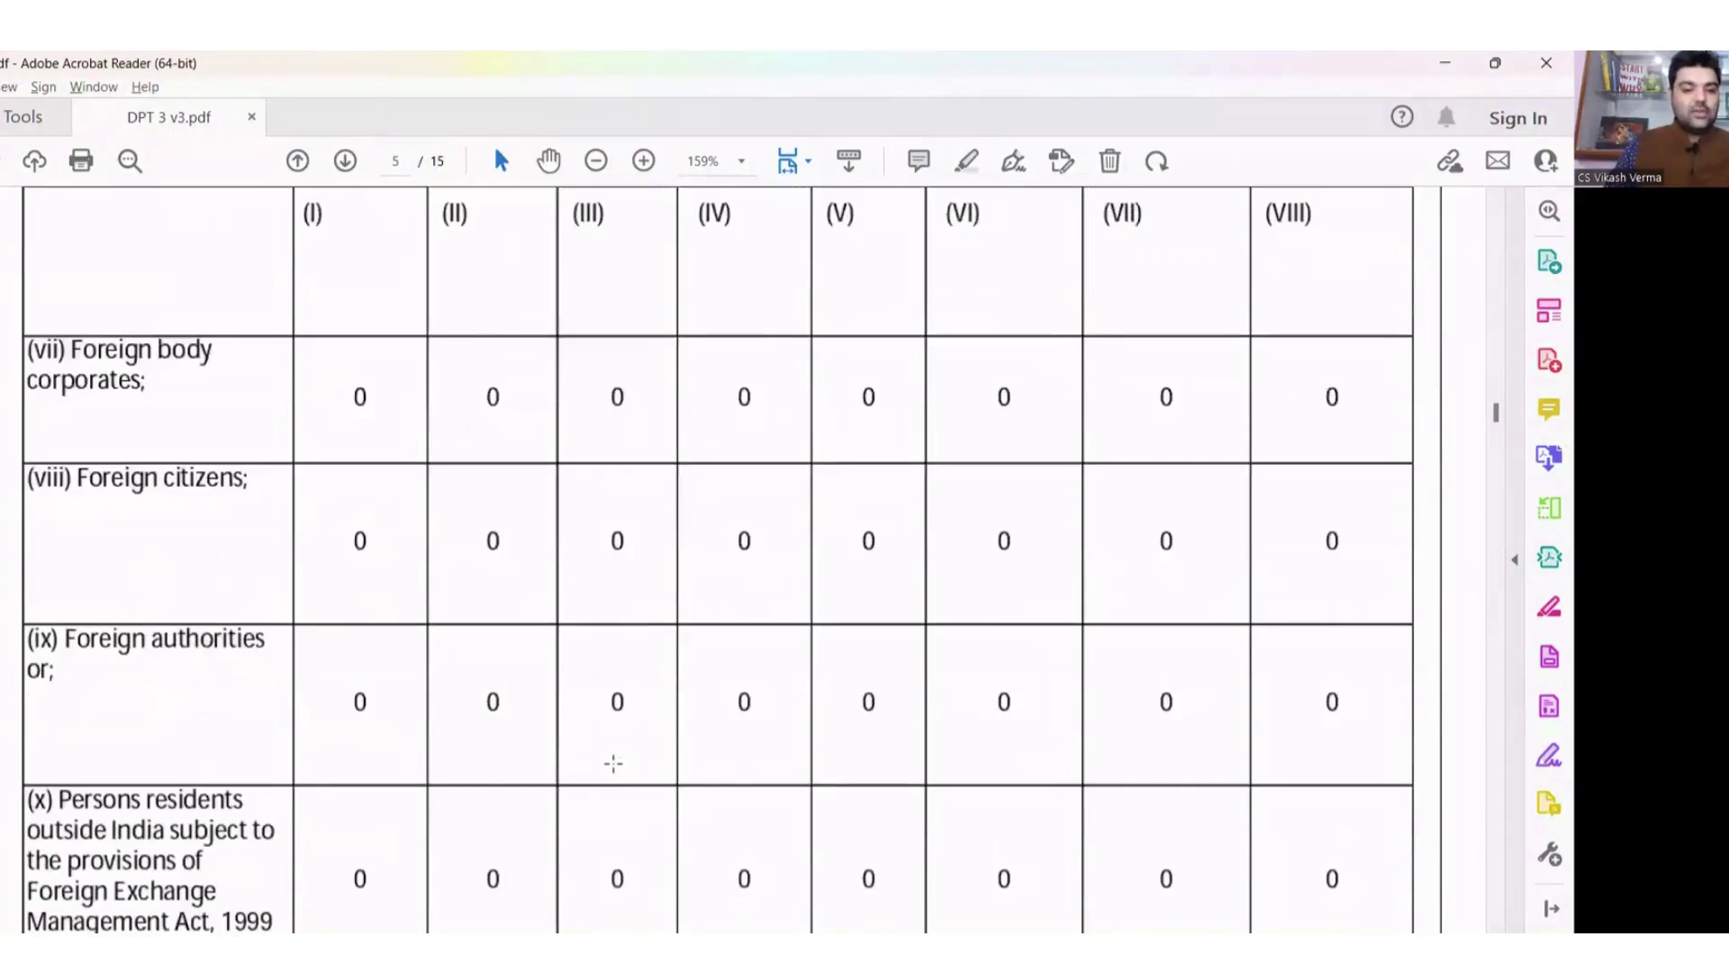
scroll(613, 763, down, 3)
scroll(613, 763, down, 15)
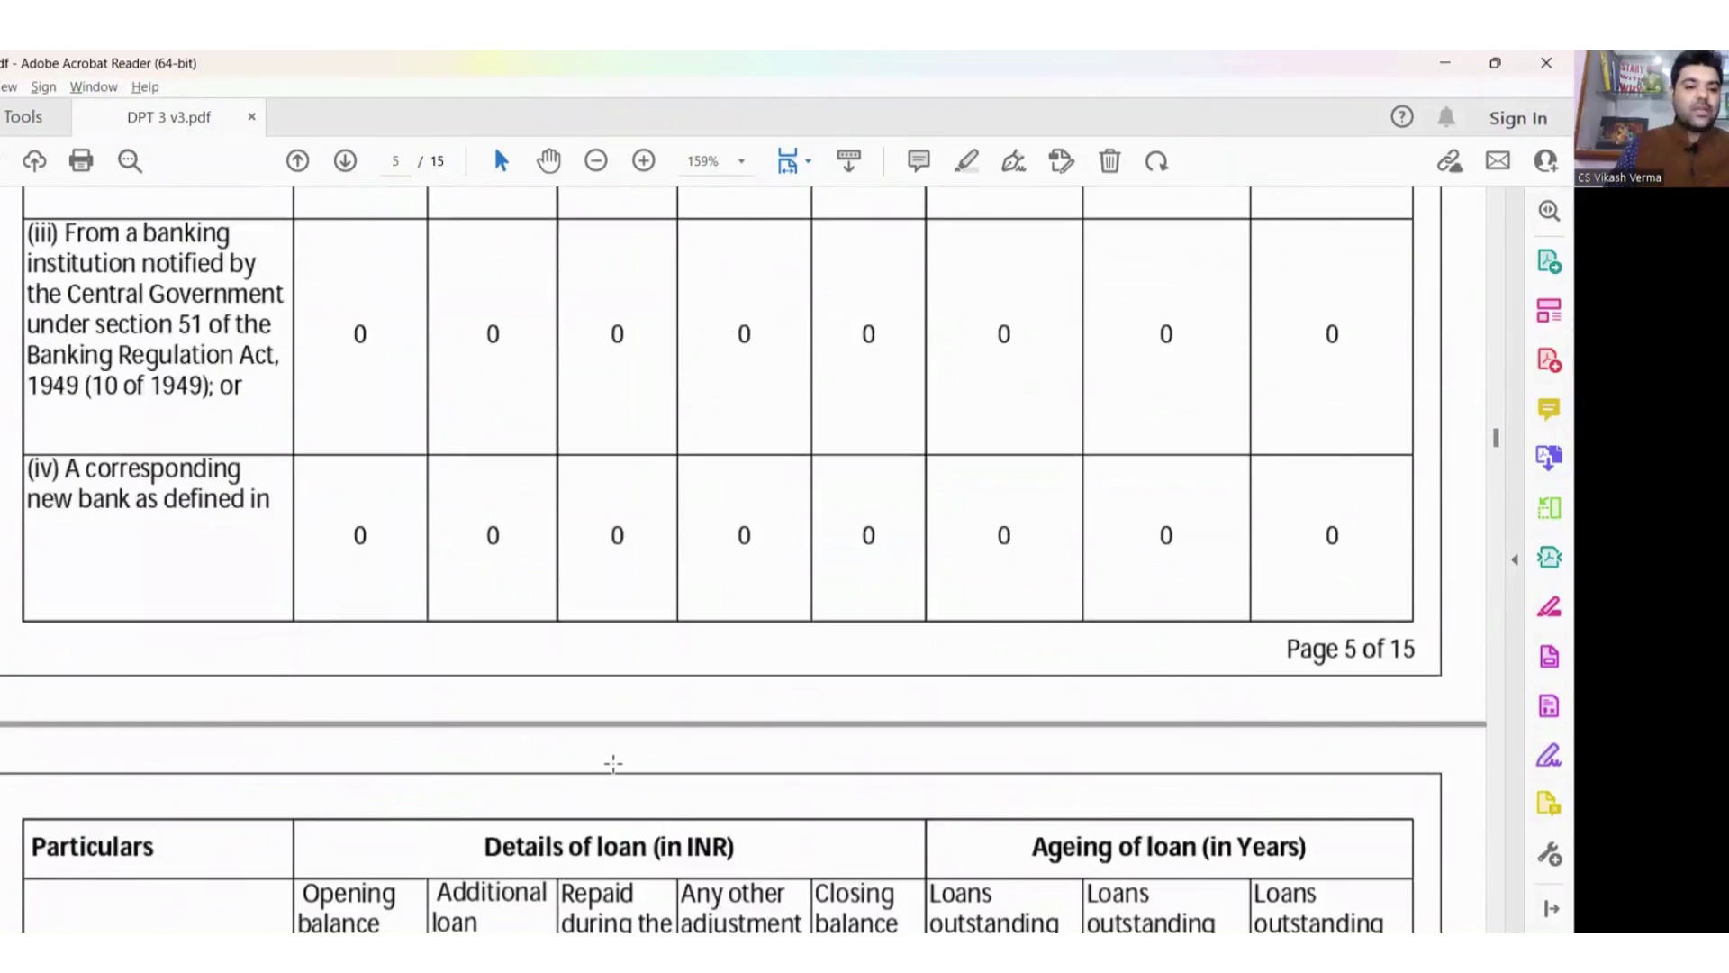
scroll(613, 763, down, 10)
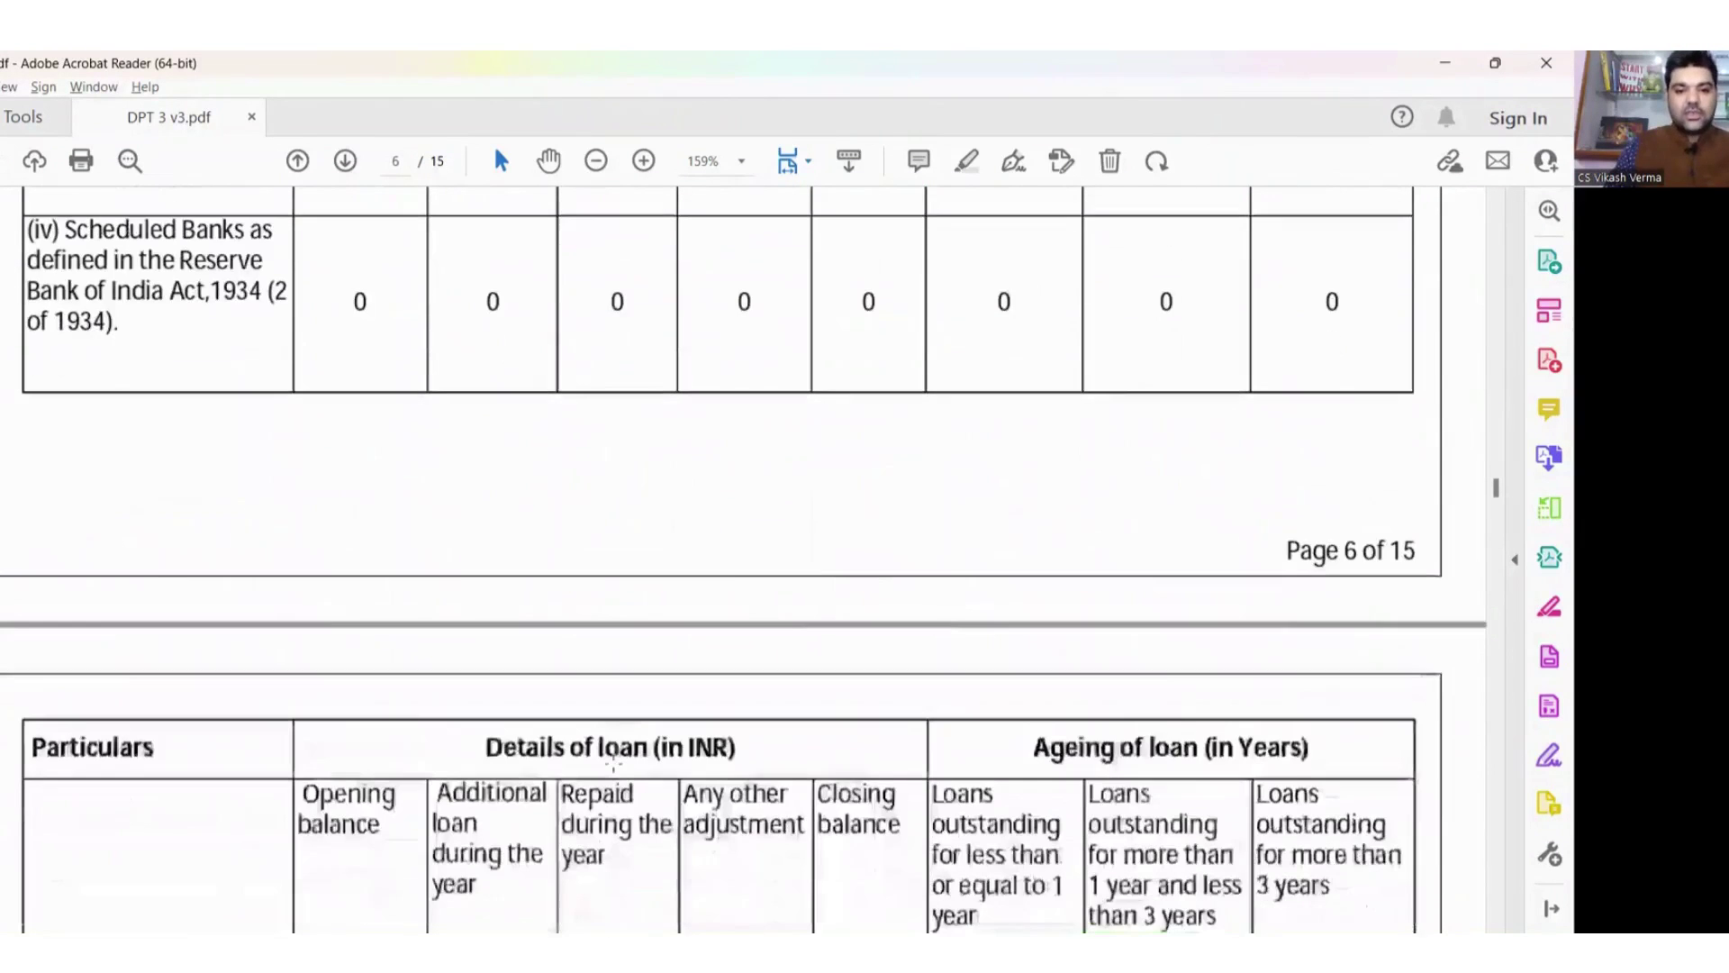
scroll(614, 764, down, 4)
scroll(613, 764, down, 10)
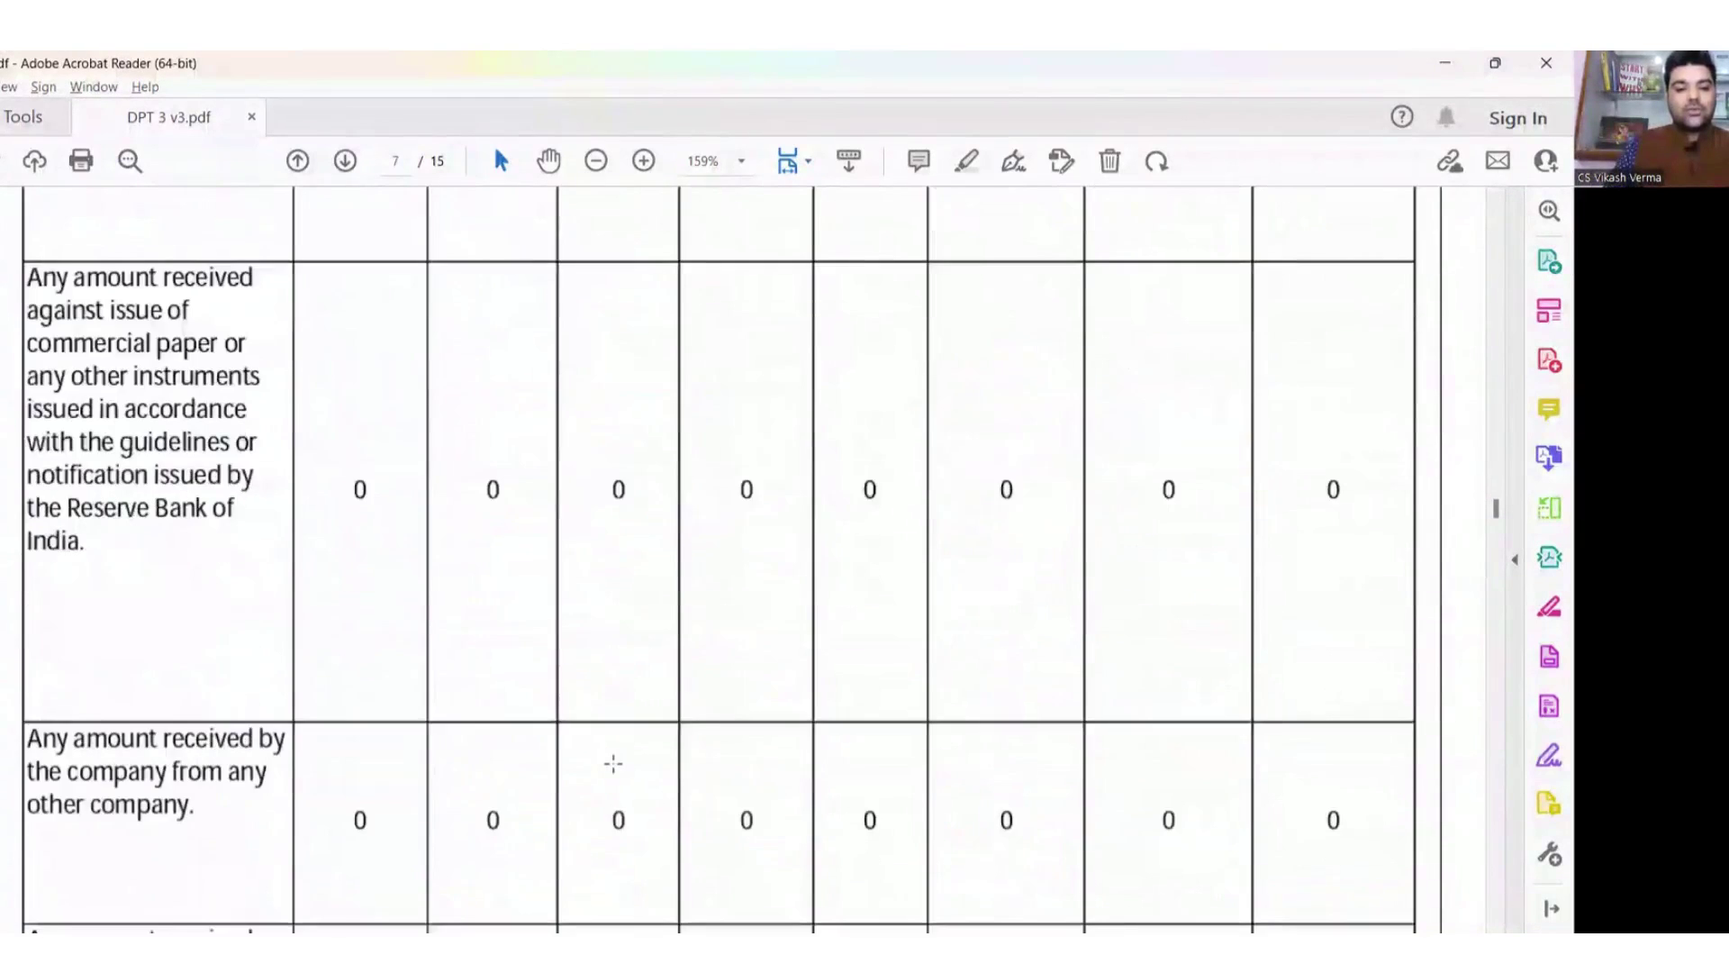
scroll(614, 763, down, 4)
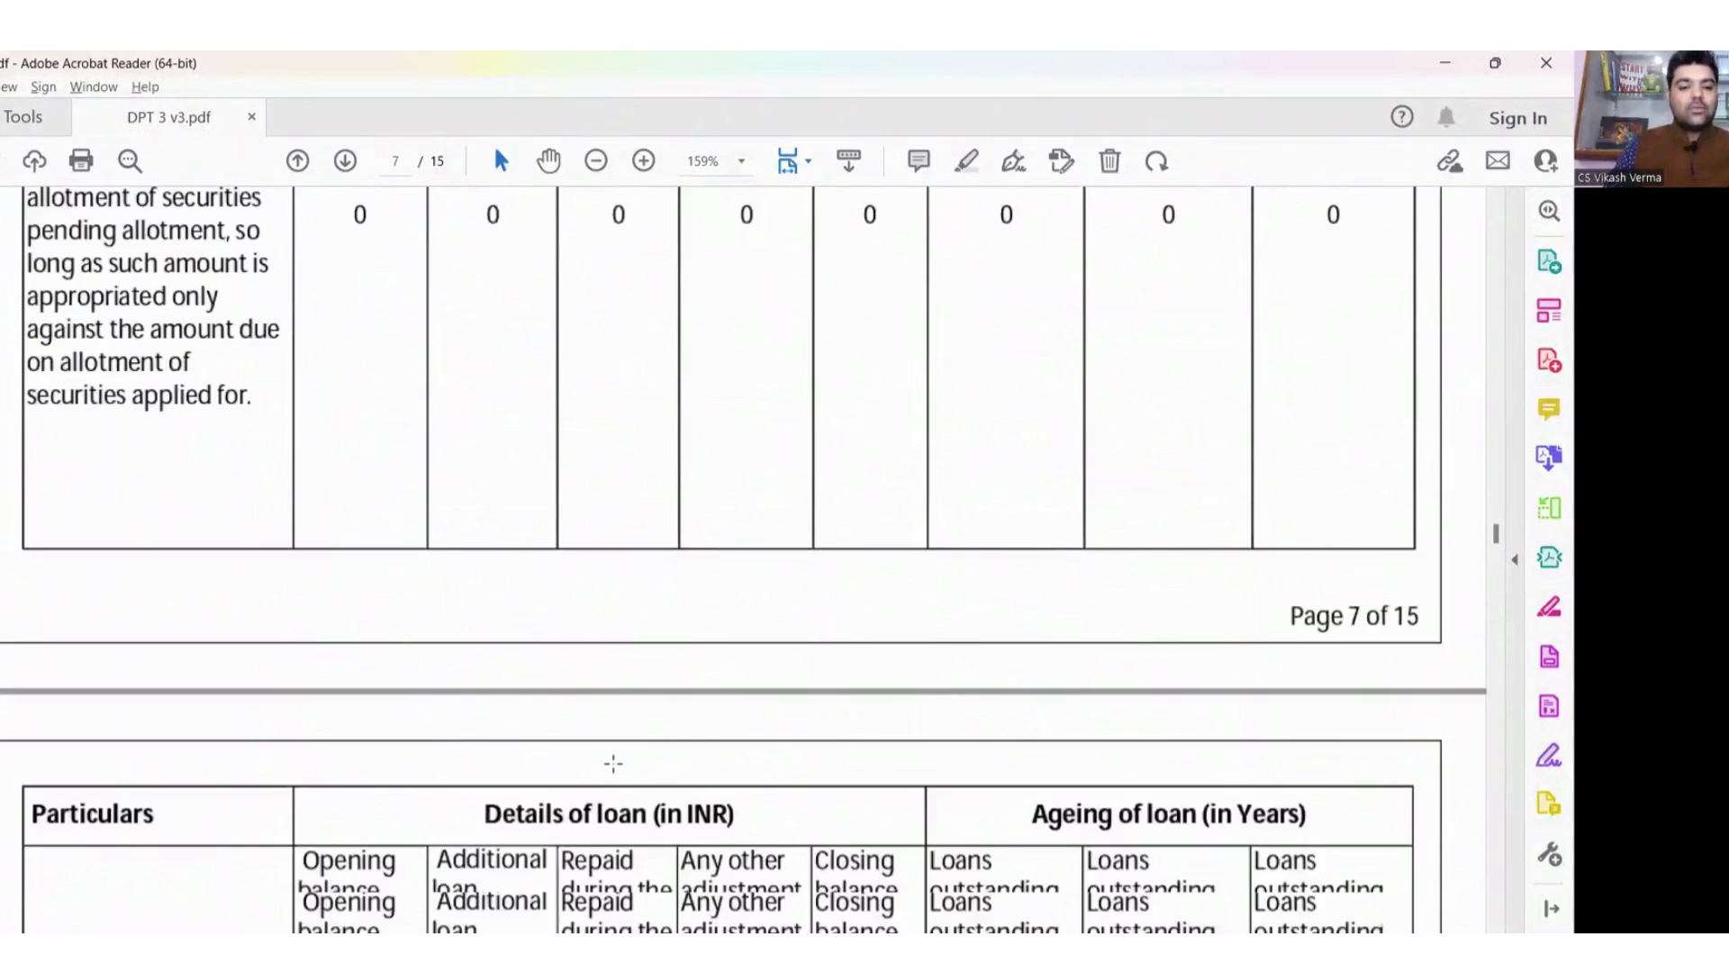
Mark out the amount repaid during the year in the page 8 row for directors or their relatives, and clear the selection.
scroll(614, 764, down, 4)
scroll(613, 764, down, 3)
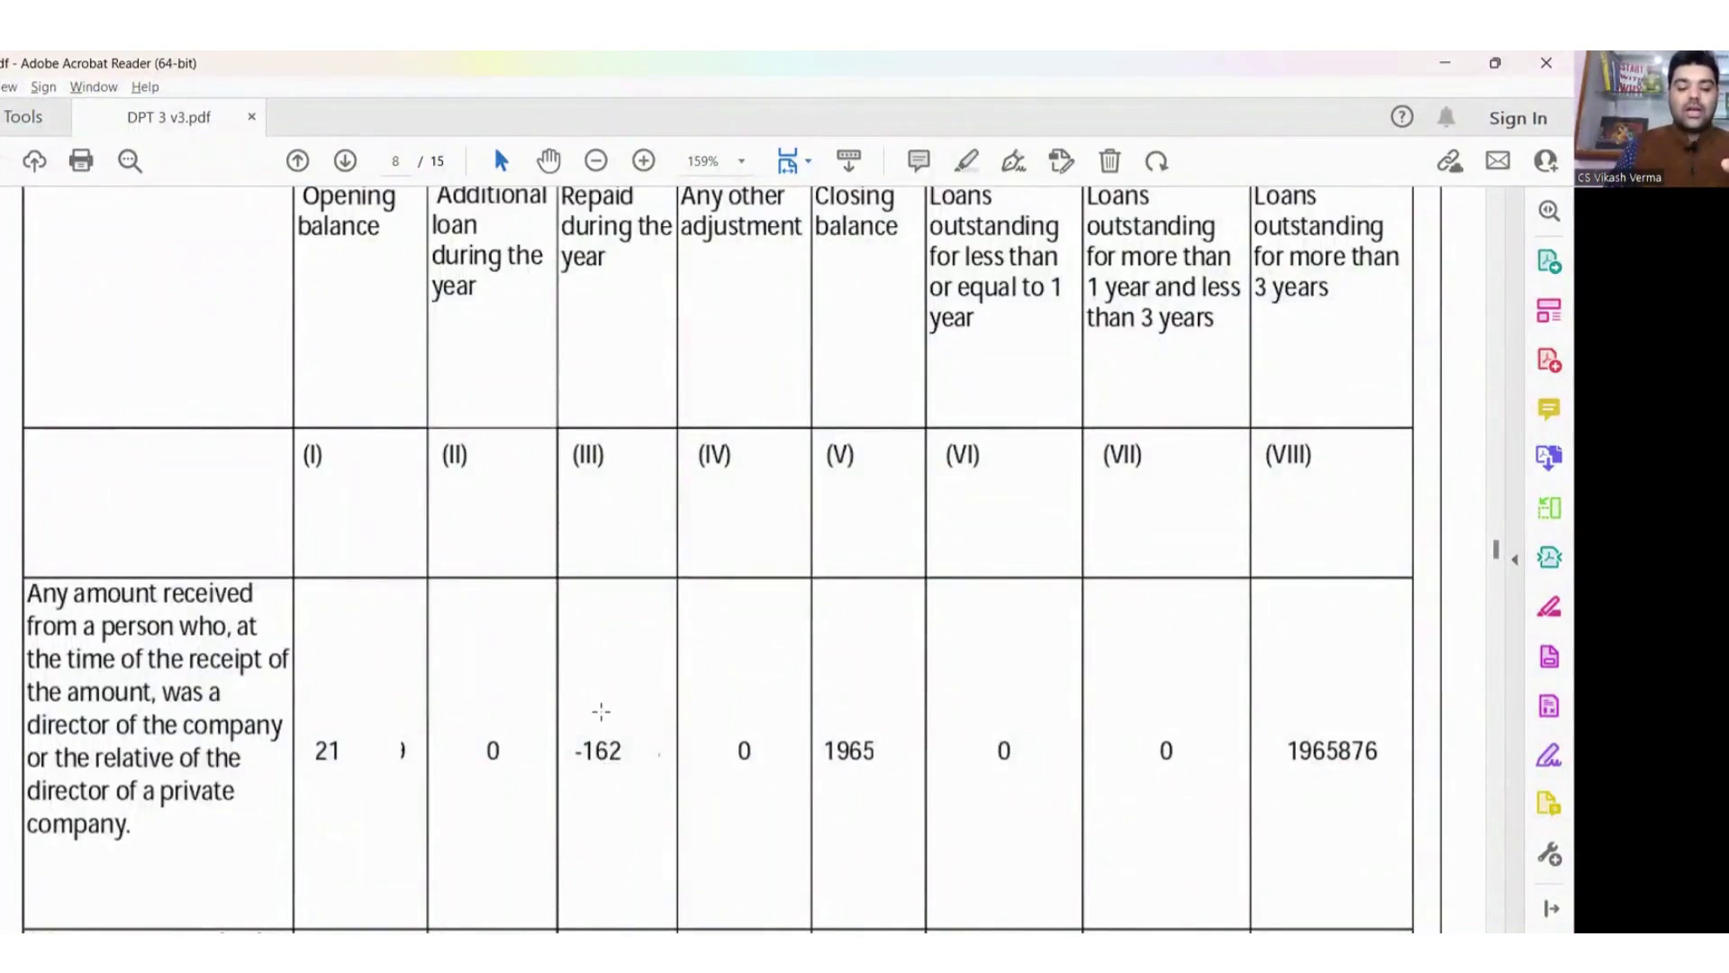
scroll(602, 712, down, 2)
drag(612, 550, 622, 576)
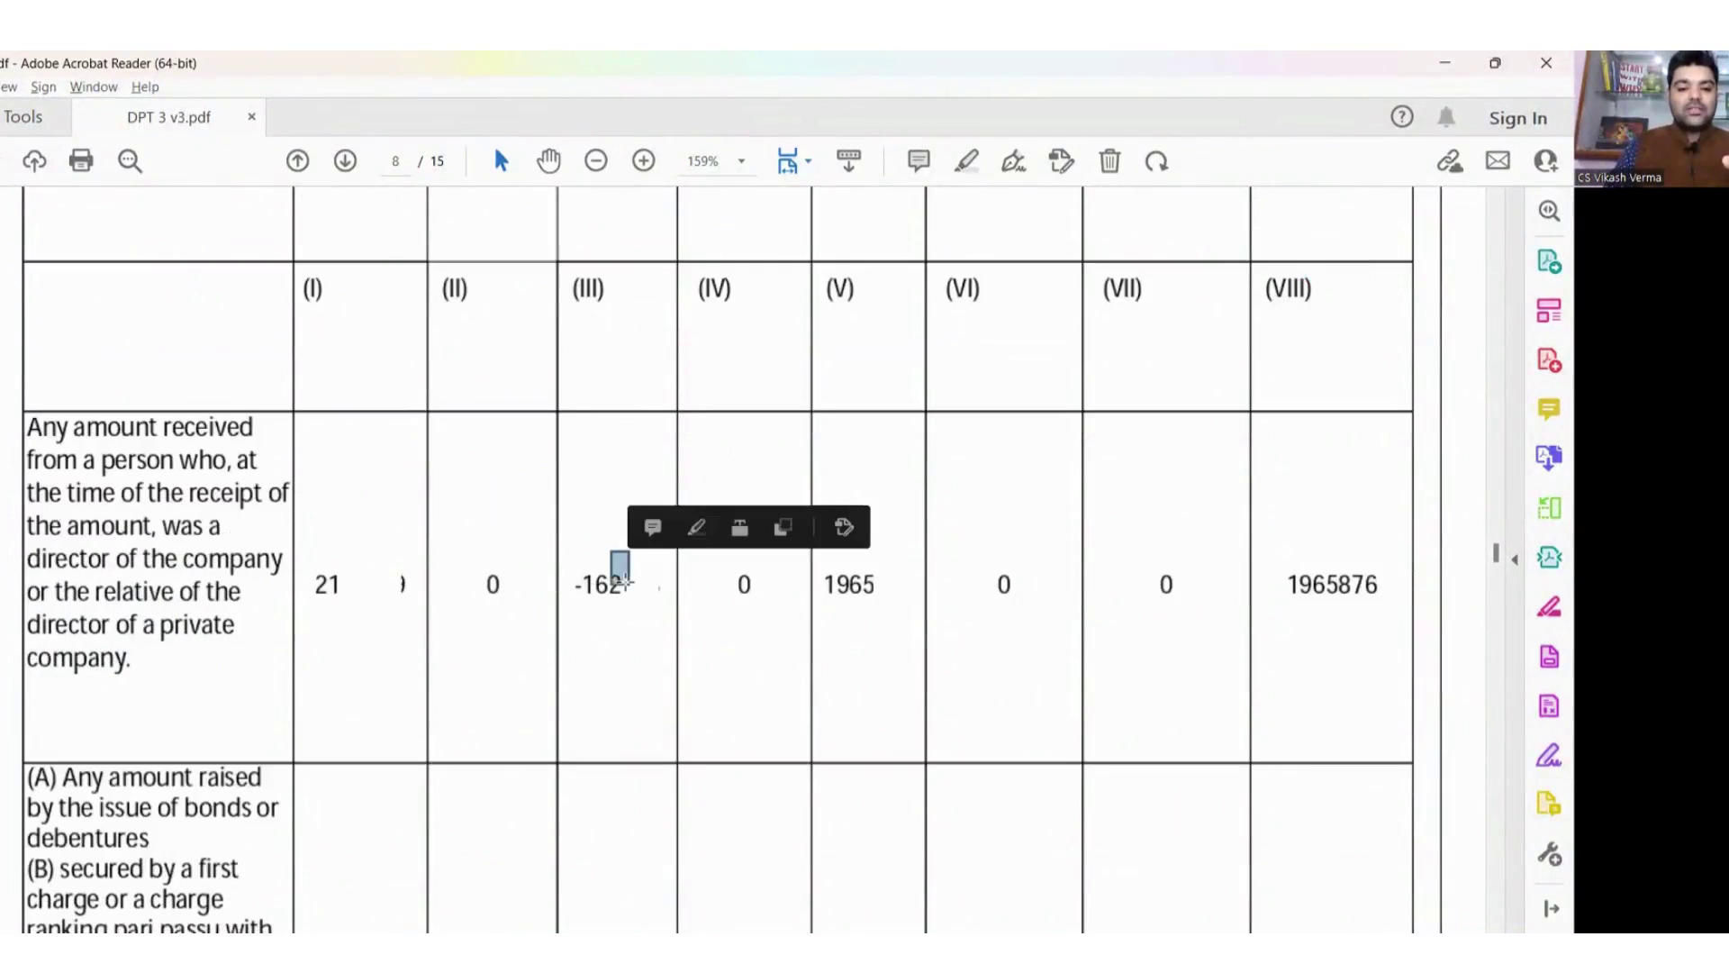
drag(648, 638, 553, 551)
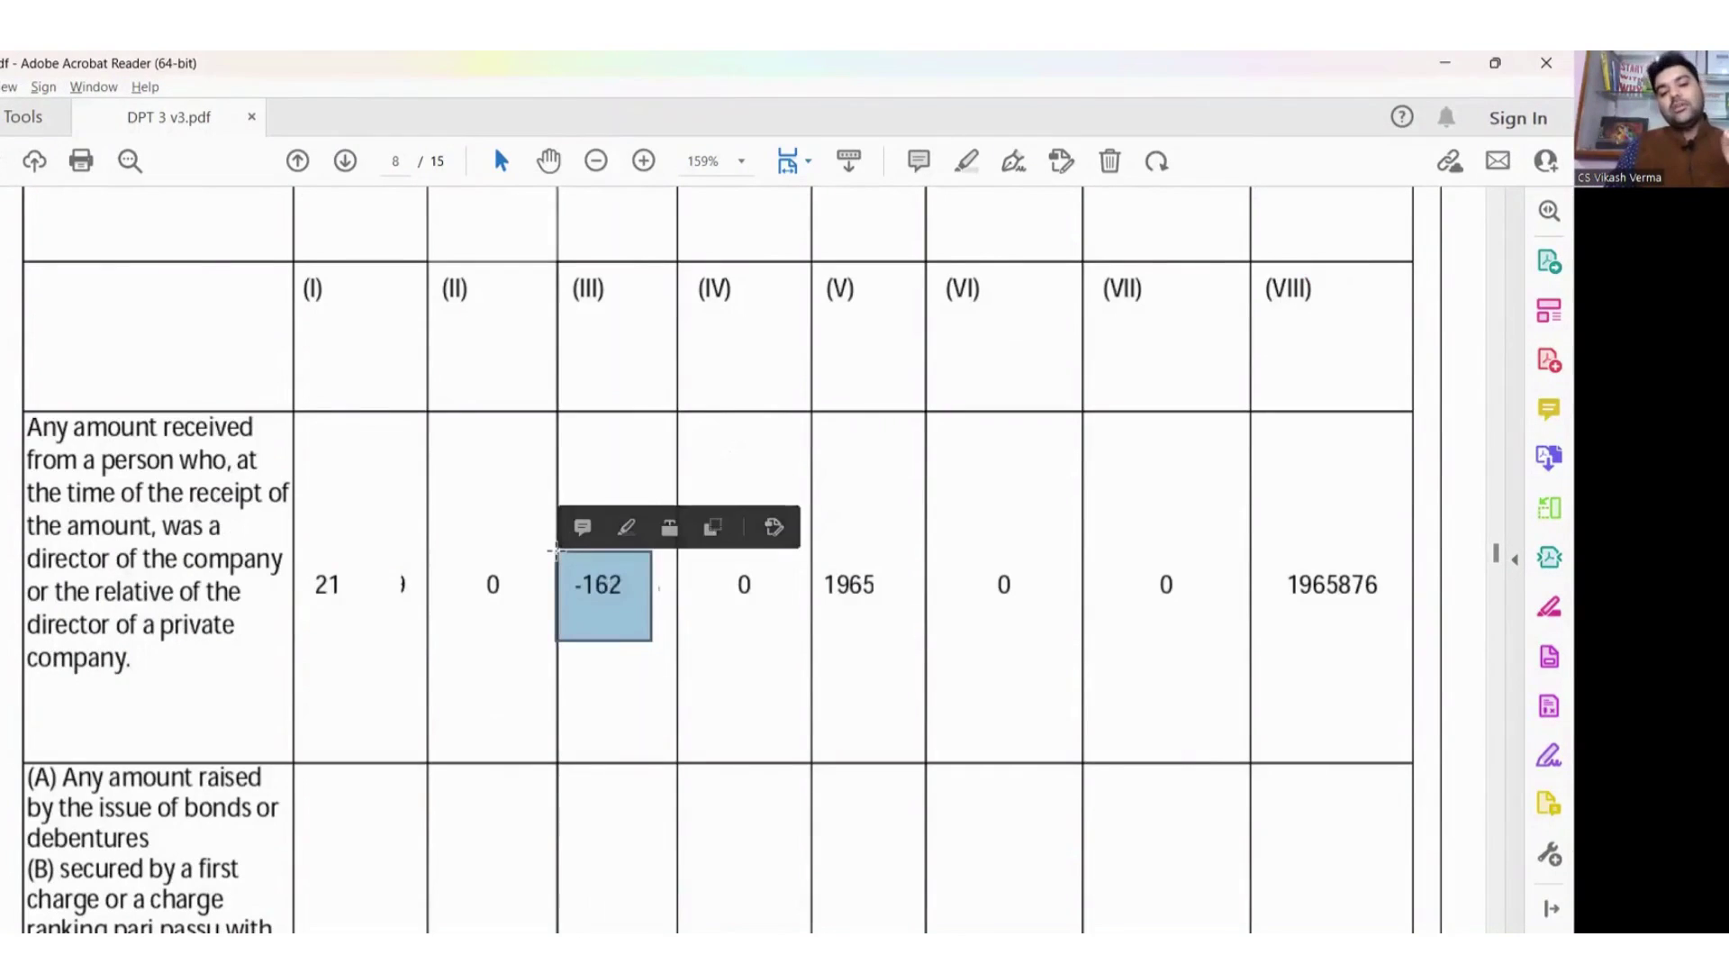
click(554, 528)
click(554, 528)
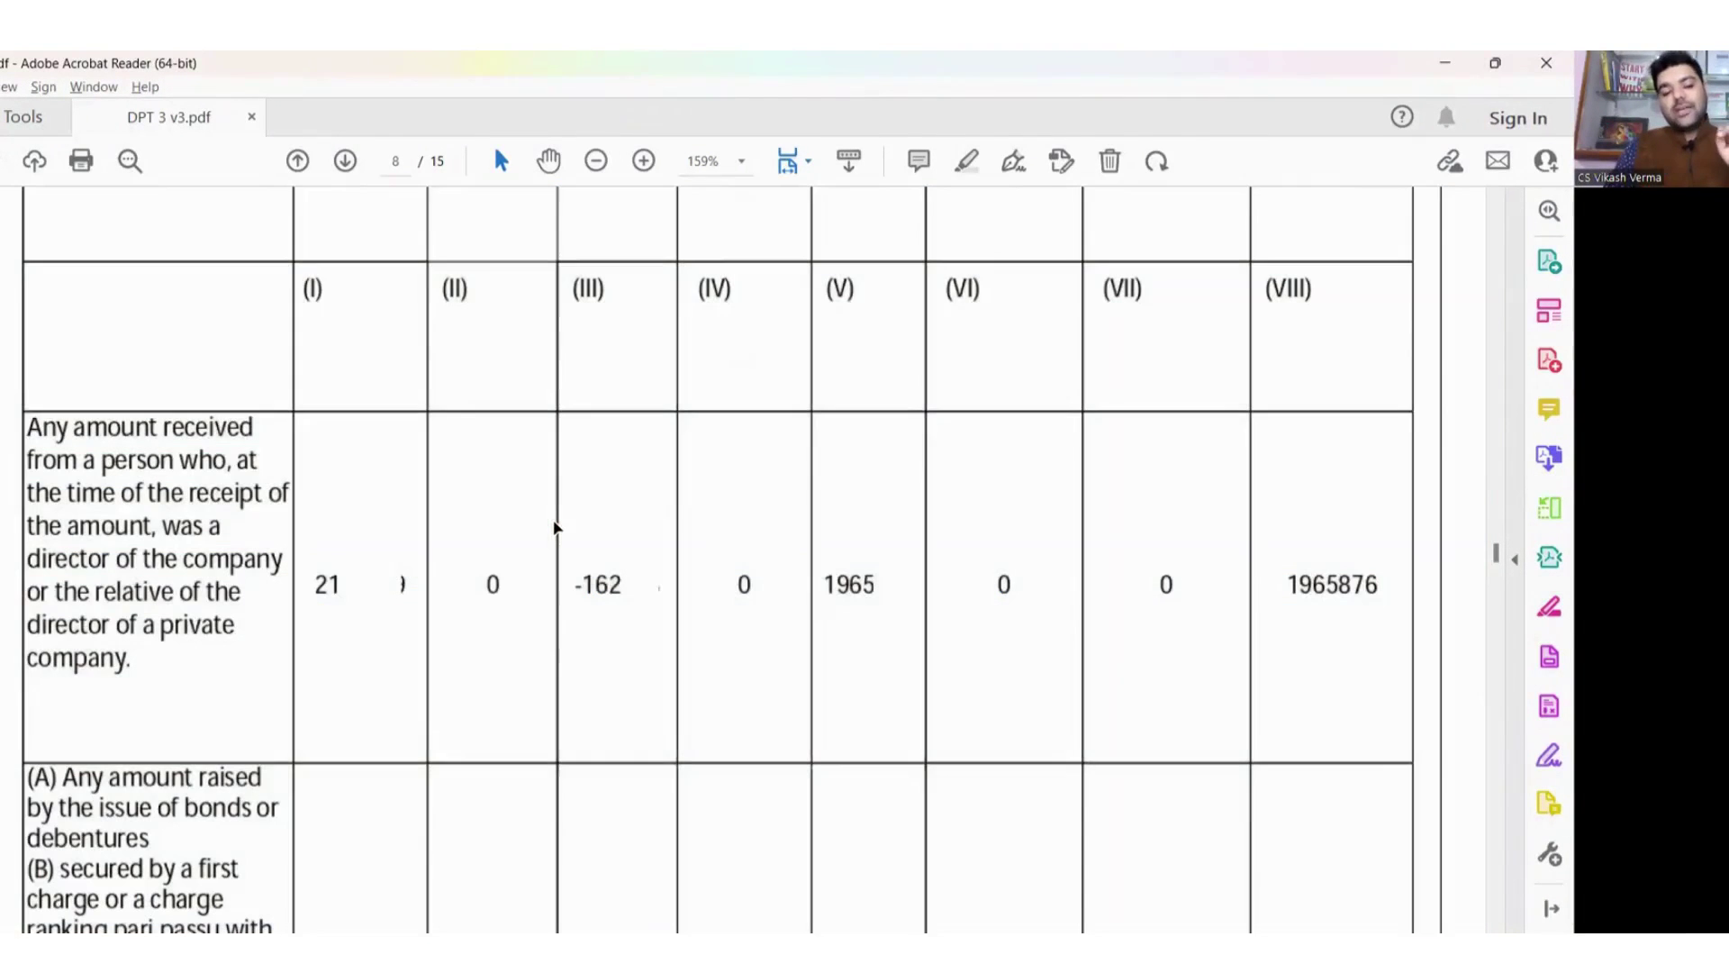
Mark out the minus sign of the repaid amount in the page 8 directors-or-relatives row and compare it with the column headings.
scroll(554, 528, up, 3)
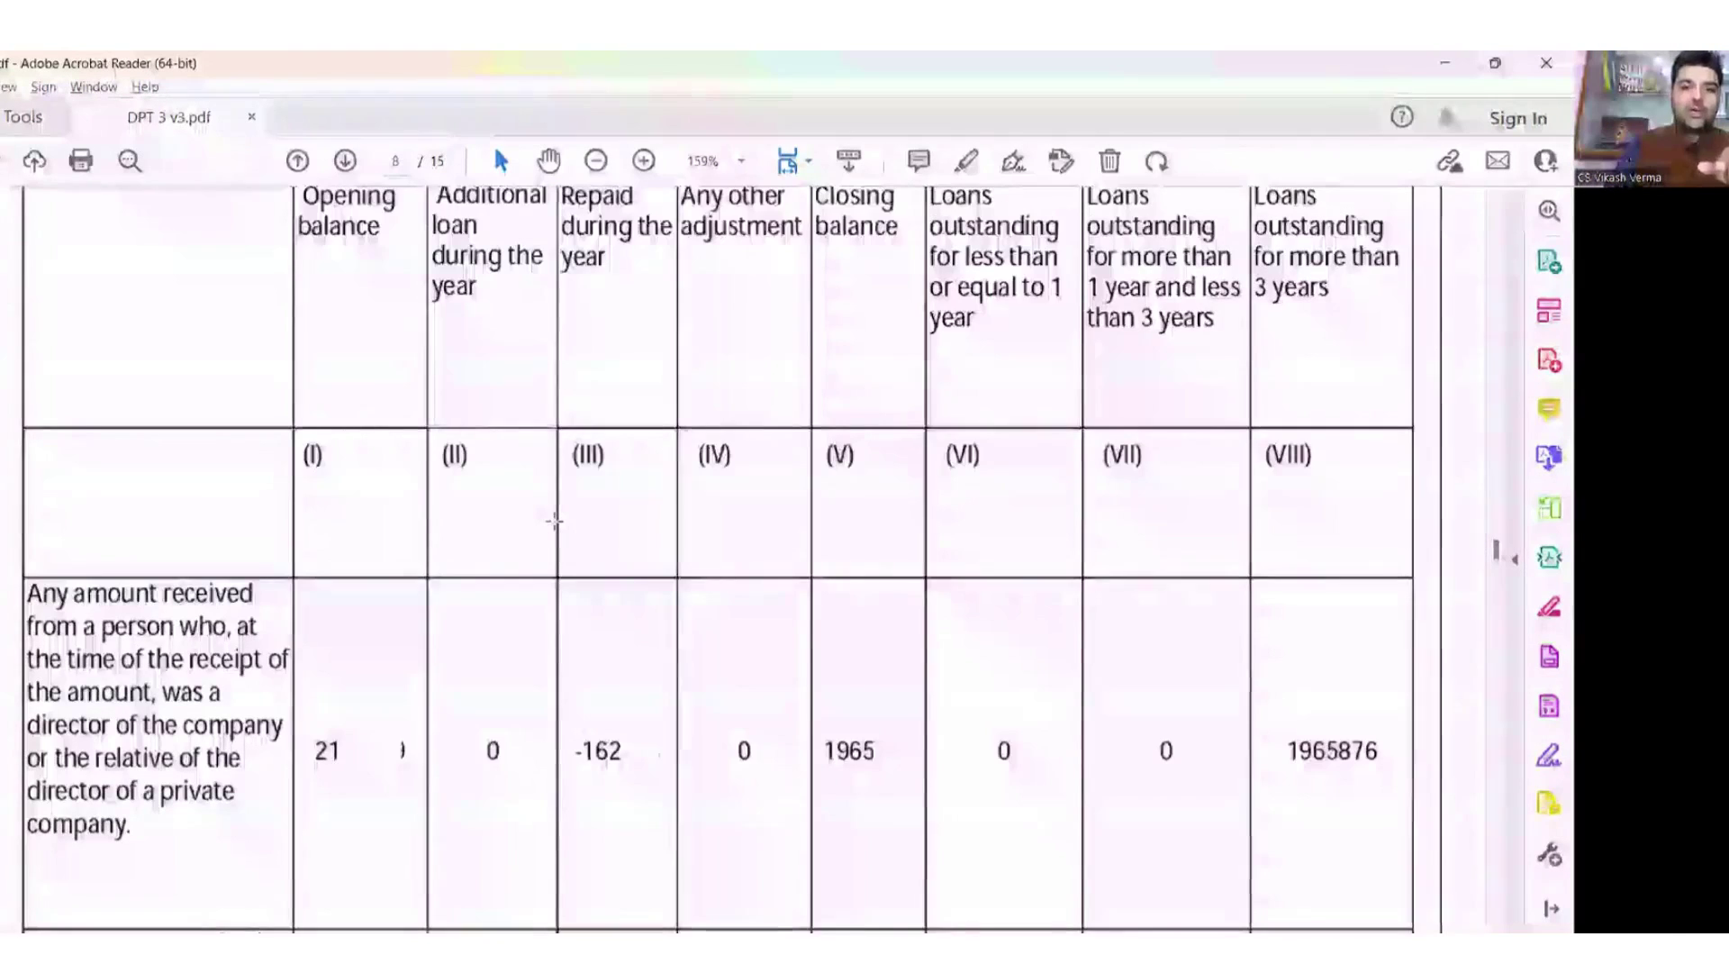
scroll(554, 521, up, 1)
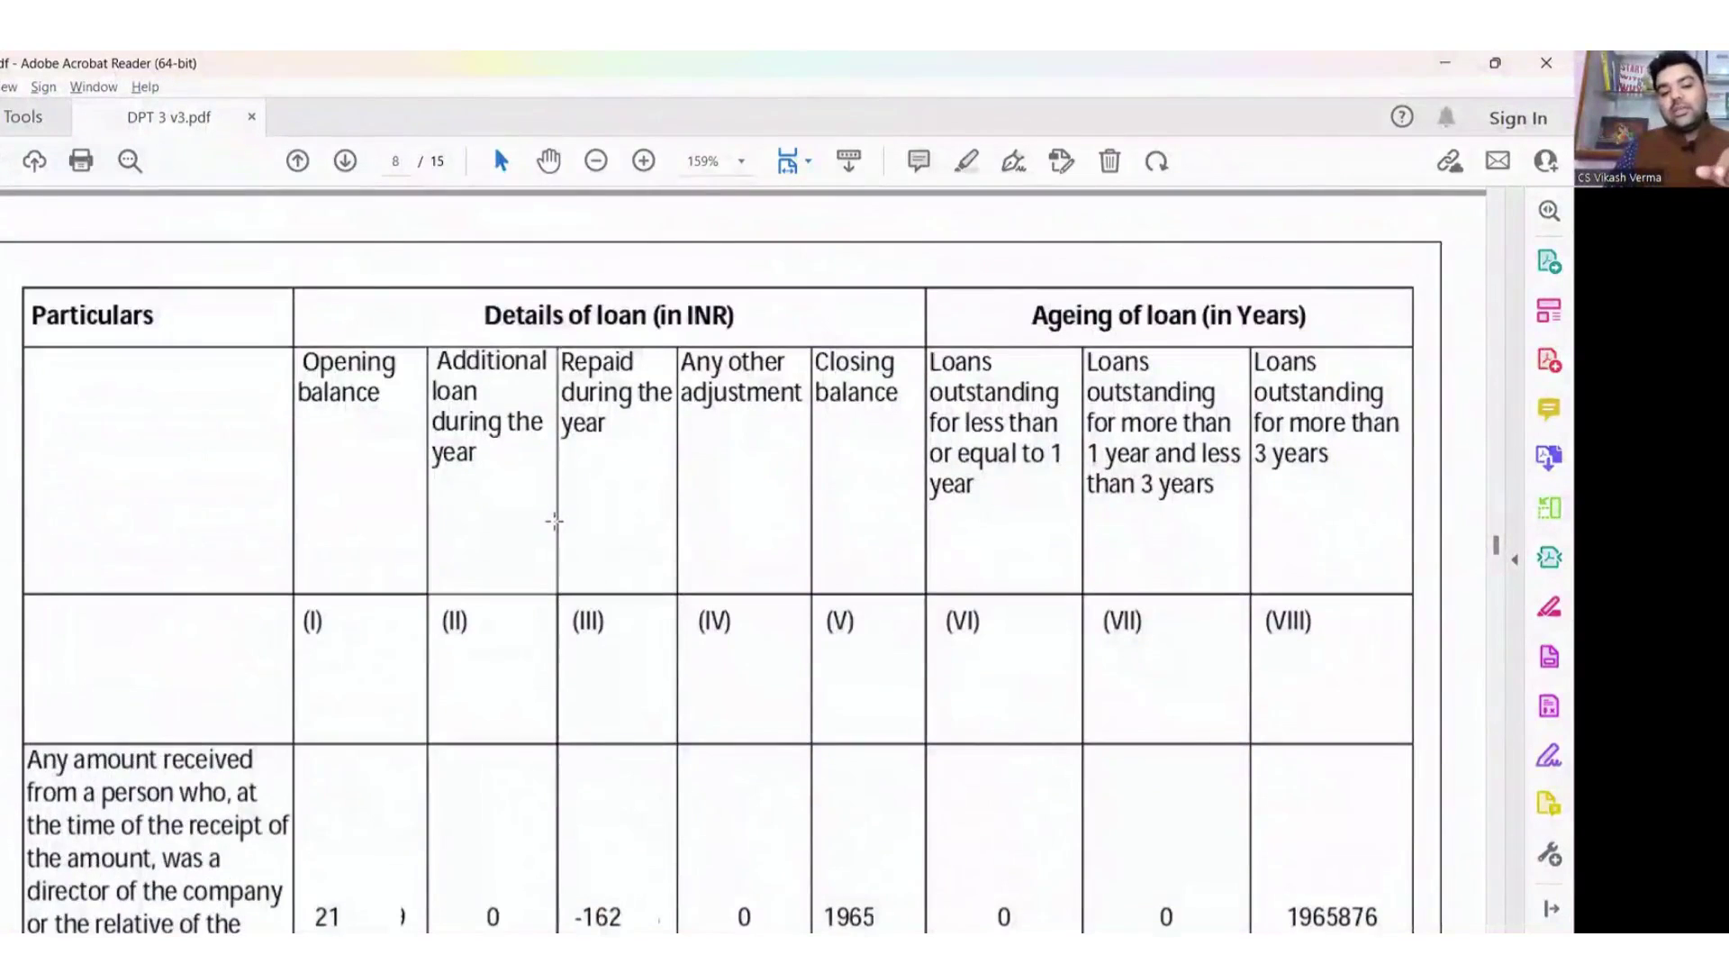
scroll(554, 521, down, 1)
scroll(635, 824, down, 1)
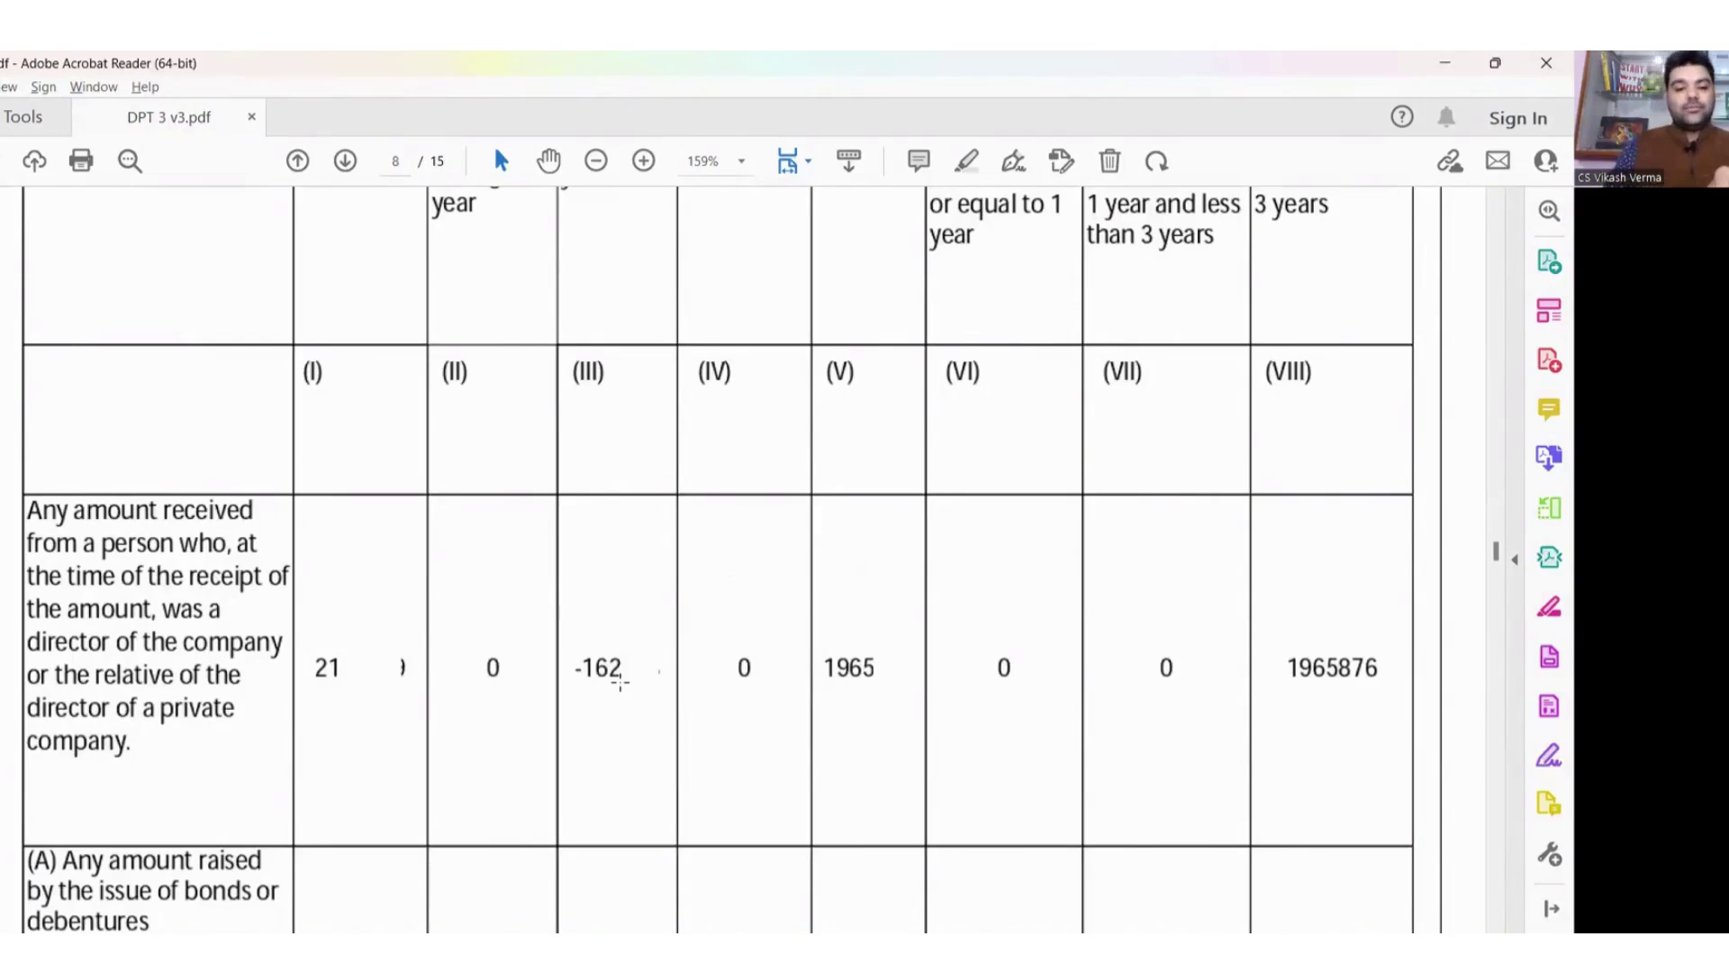
drag(571, 650, 581, 681)
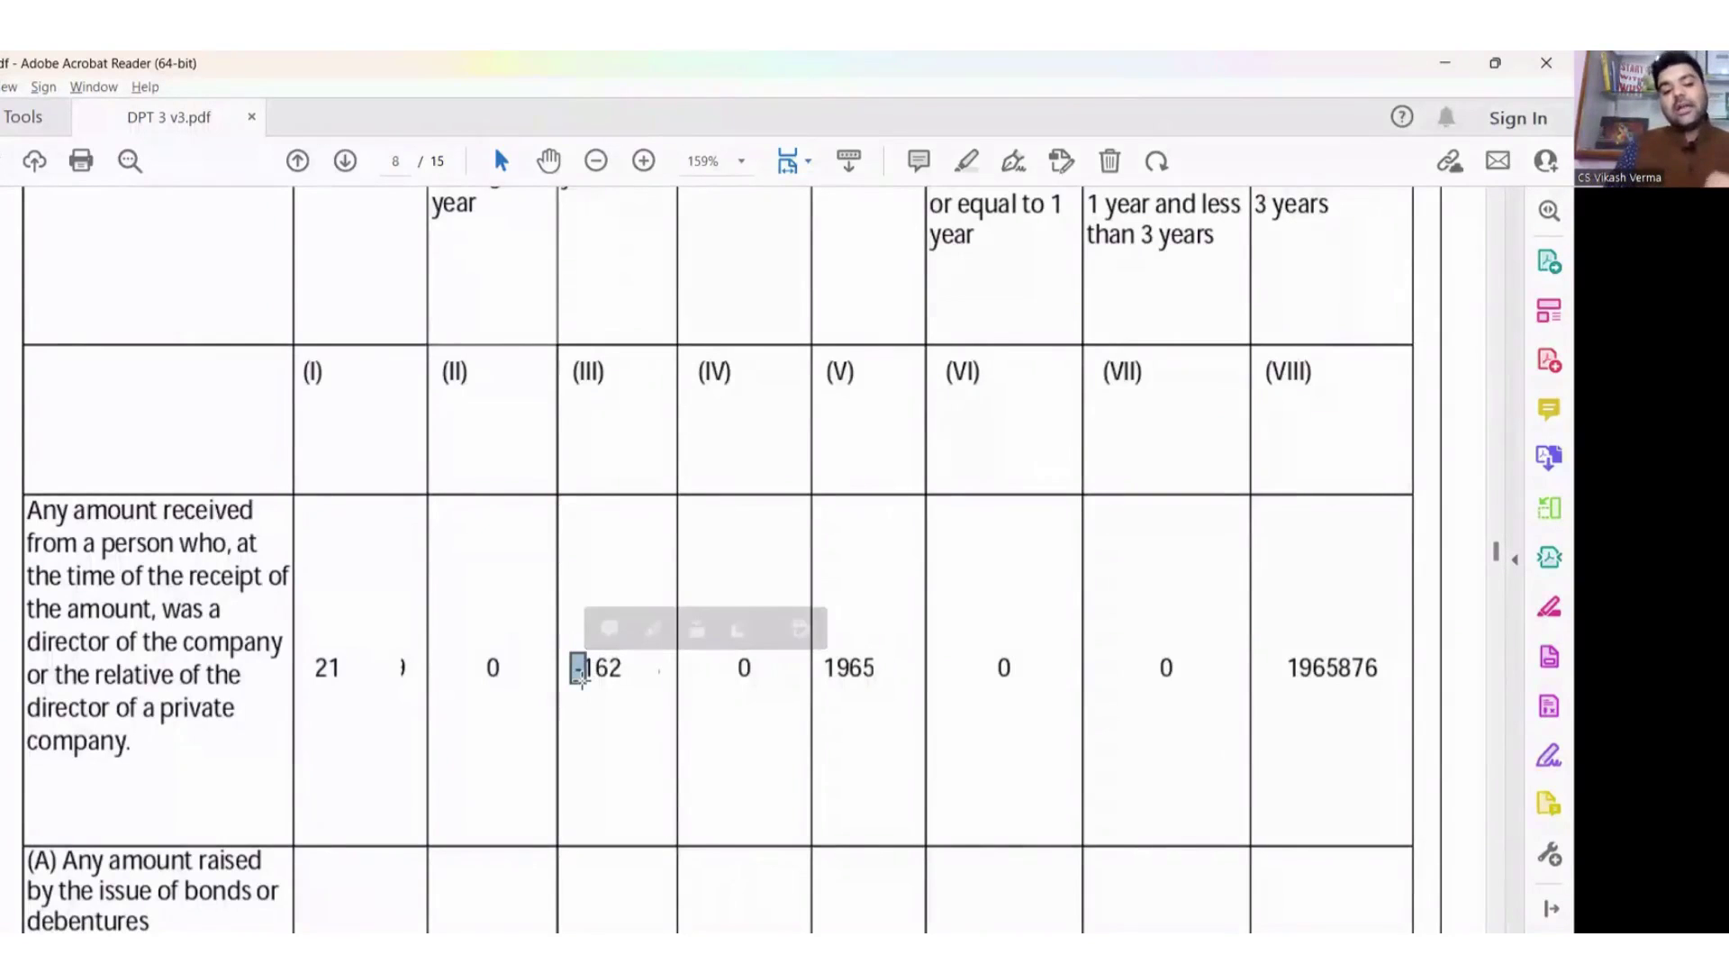
scroll(581, 678, up, 2)
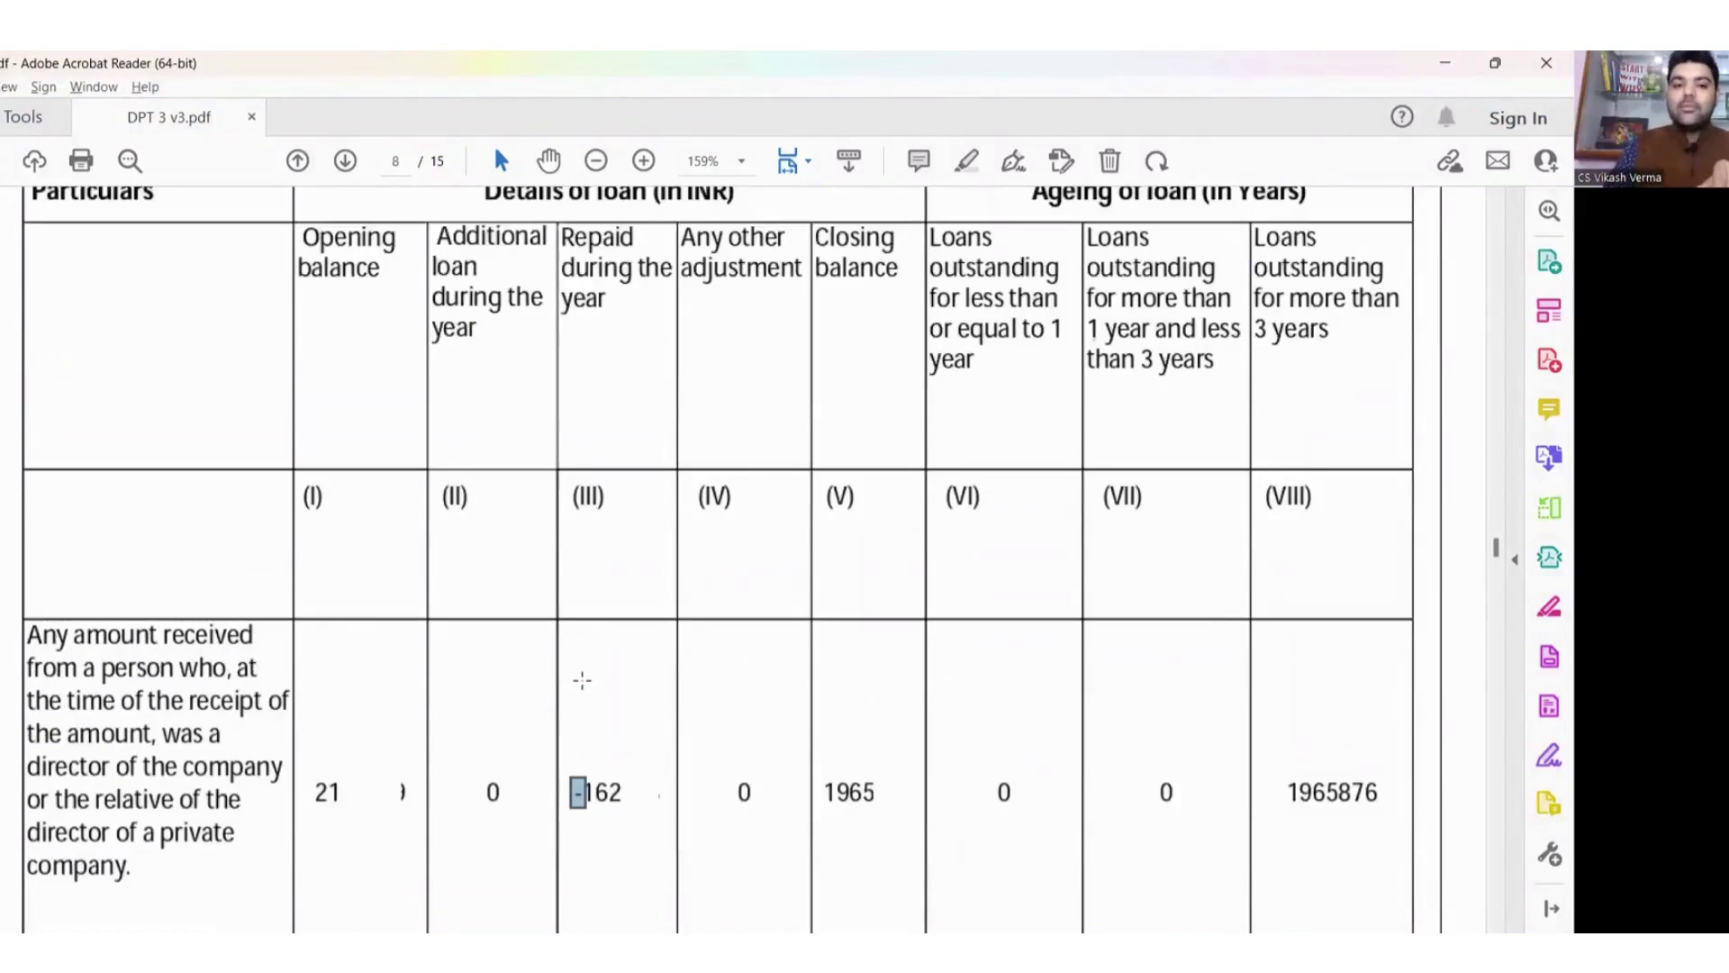
Look through the remaining section 15 loan rows on pages 8 to 13, from bonds and debentures to mutual funds registered with SEBI.
scroll(582, 680, down, 12)
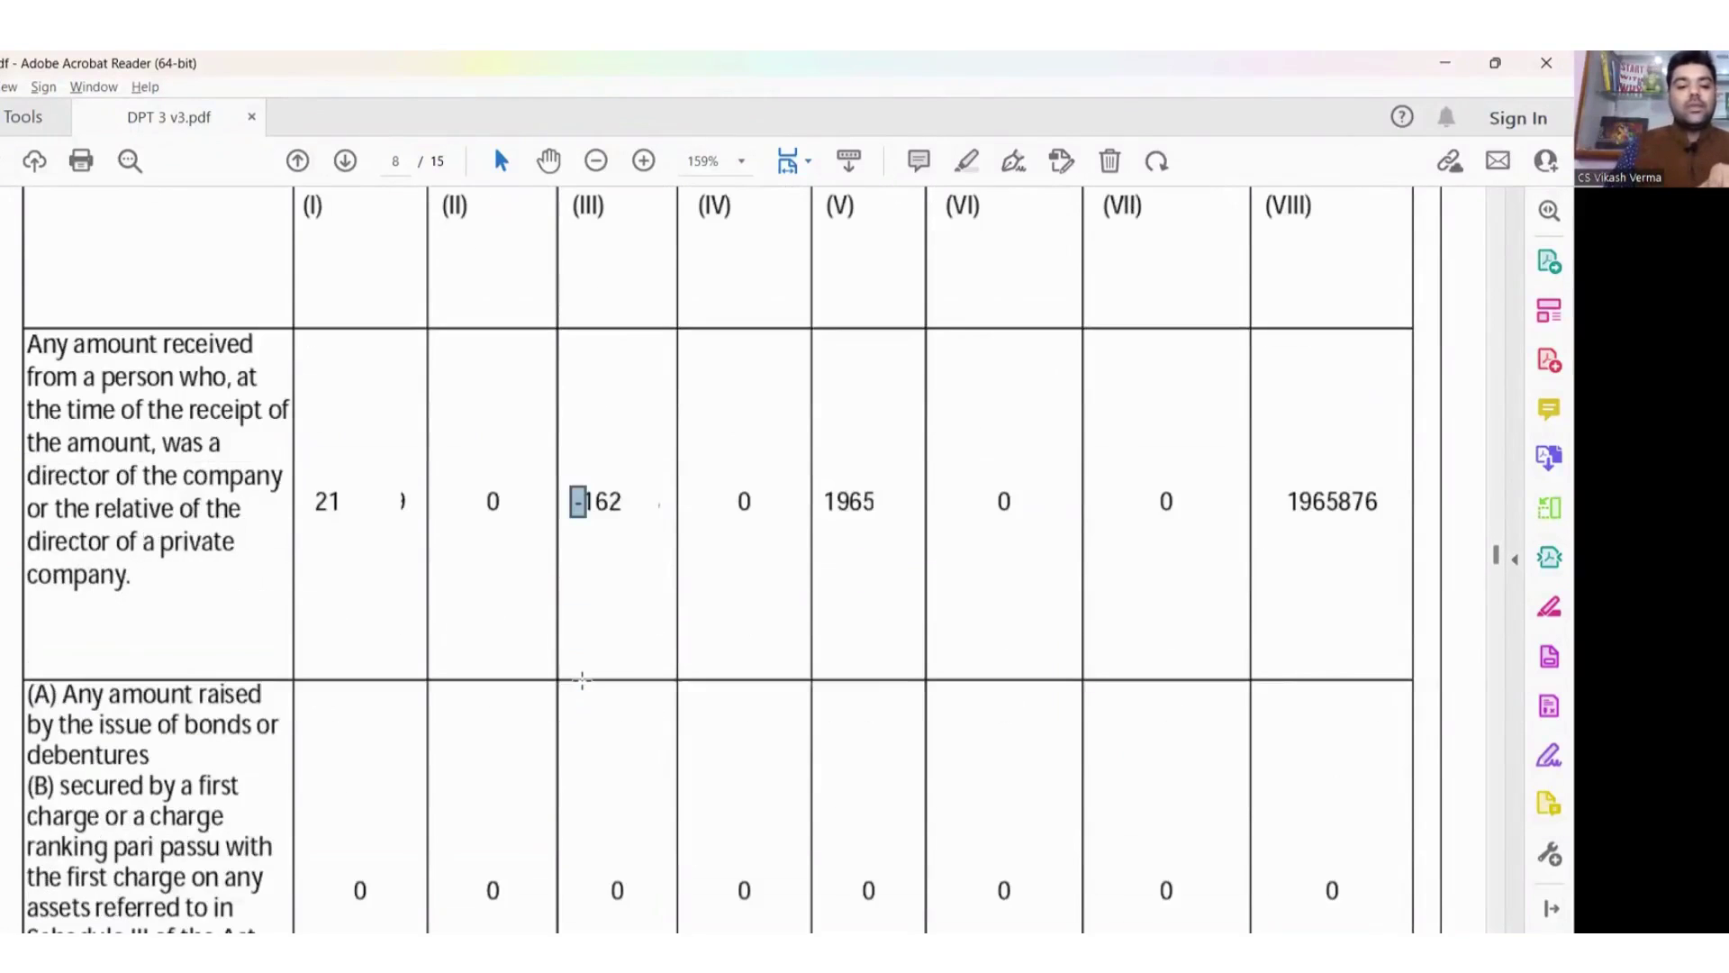
scroll(582, 680, down, 5)
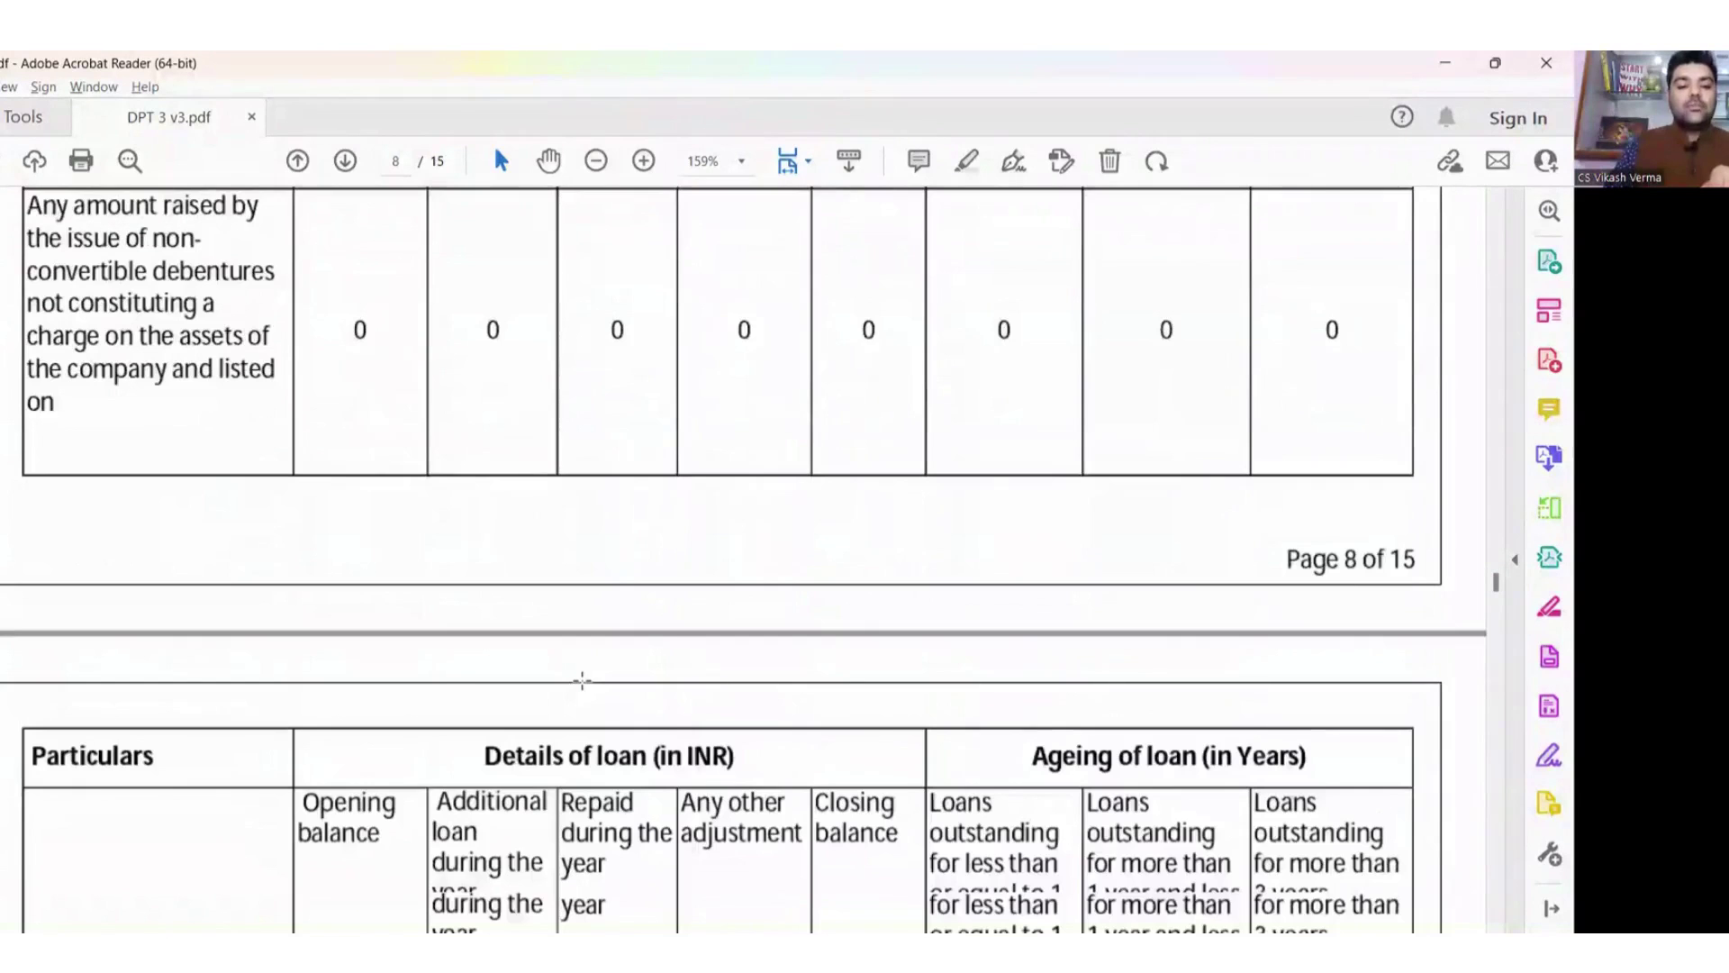
scroll(581, 680, down, 20)
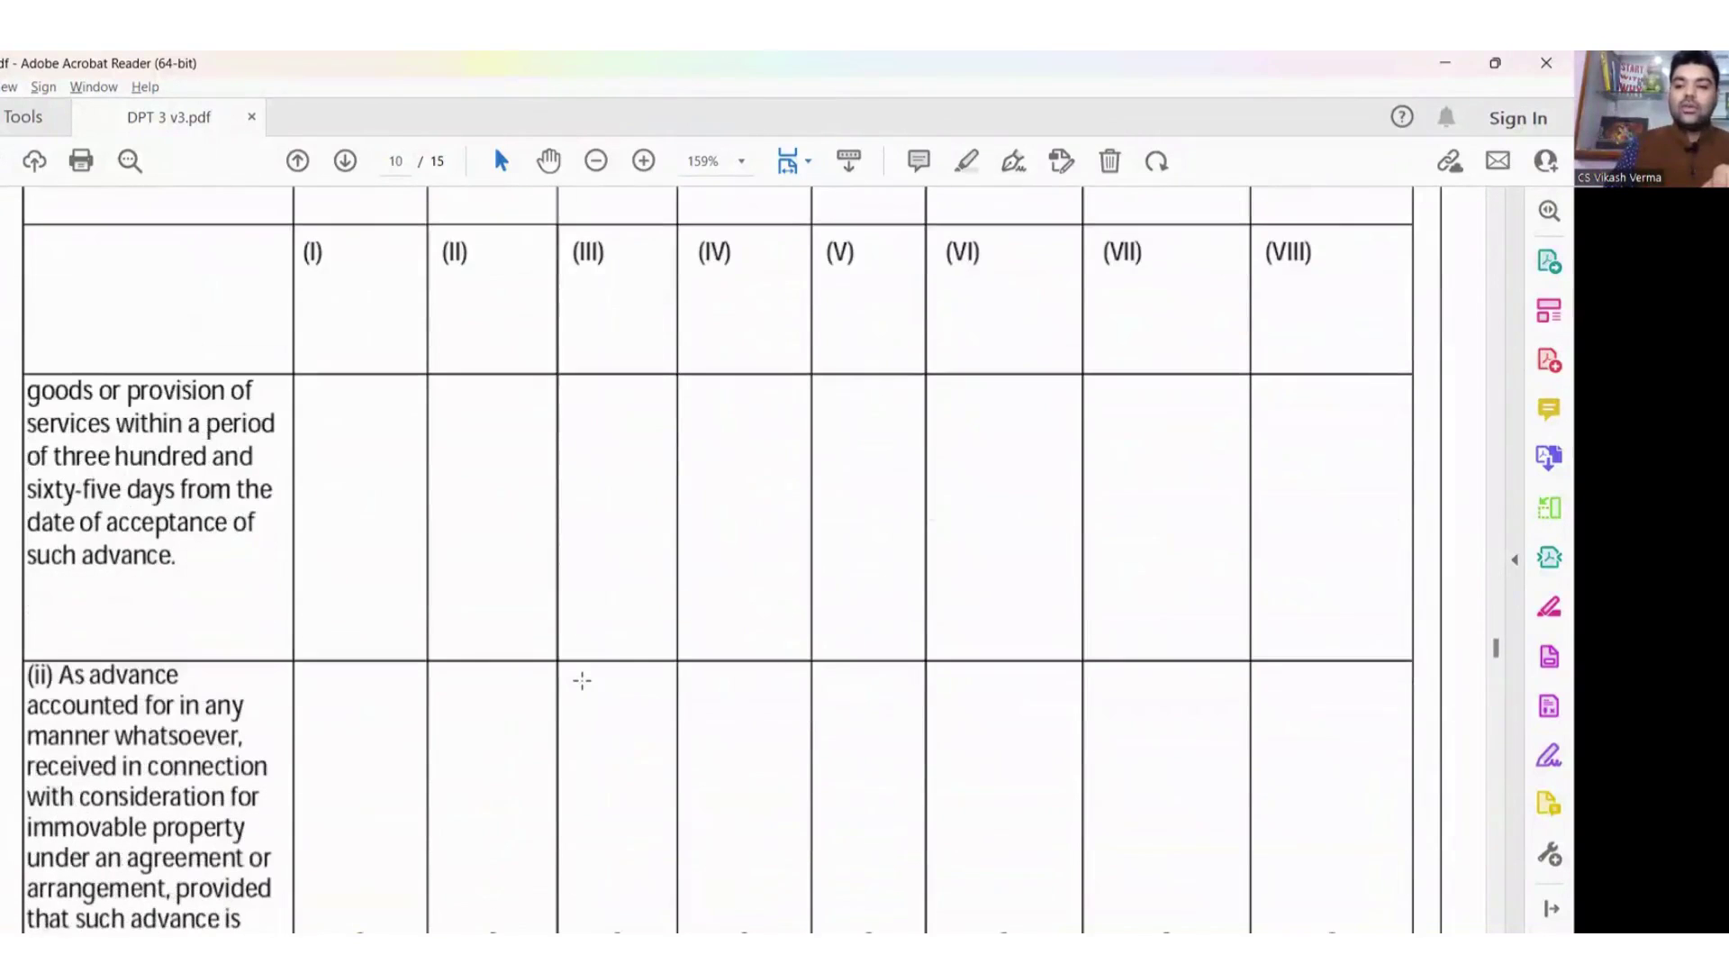
scroll(582, 680, down, 20)
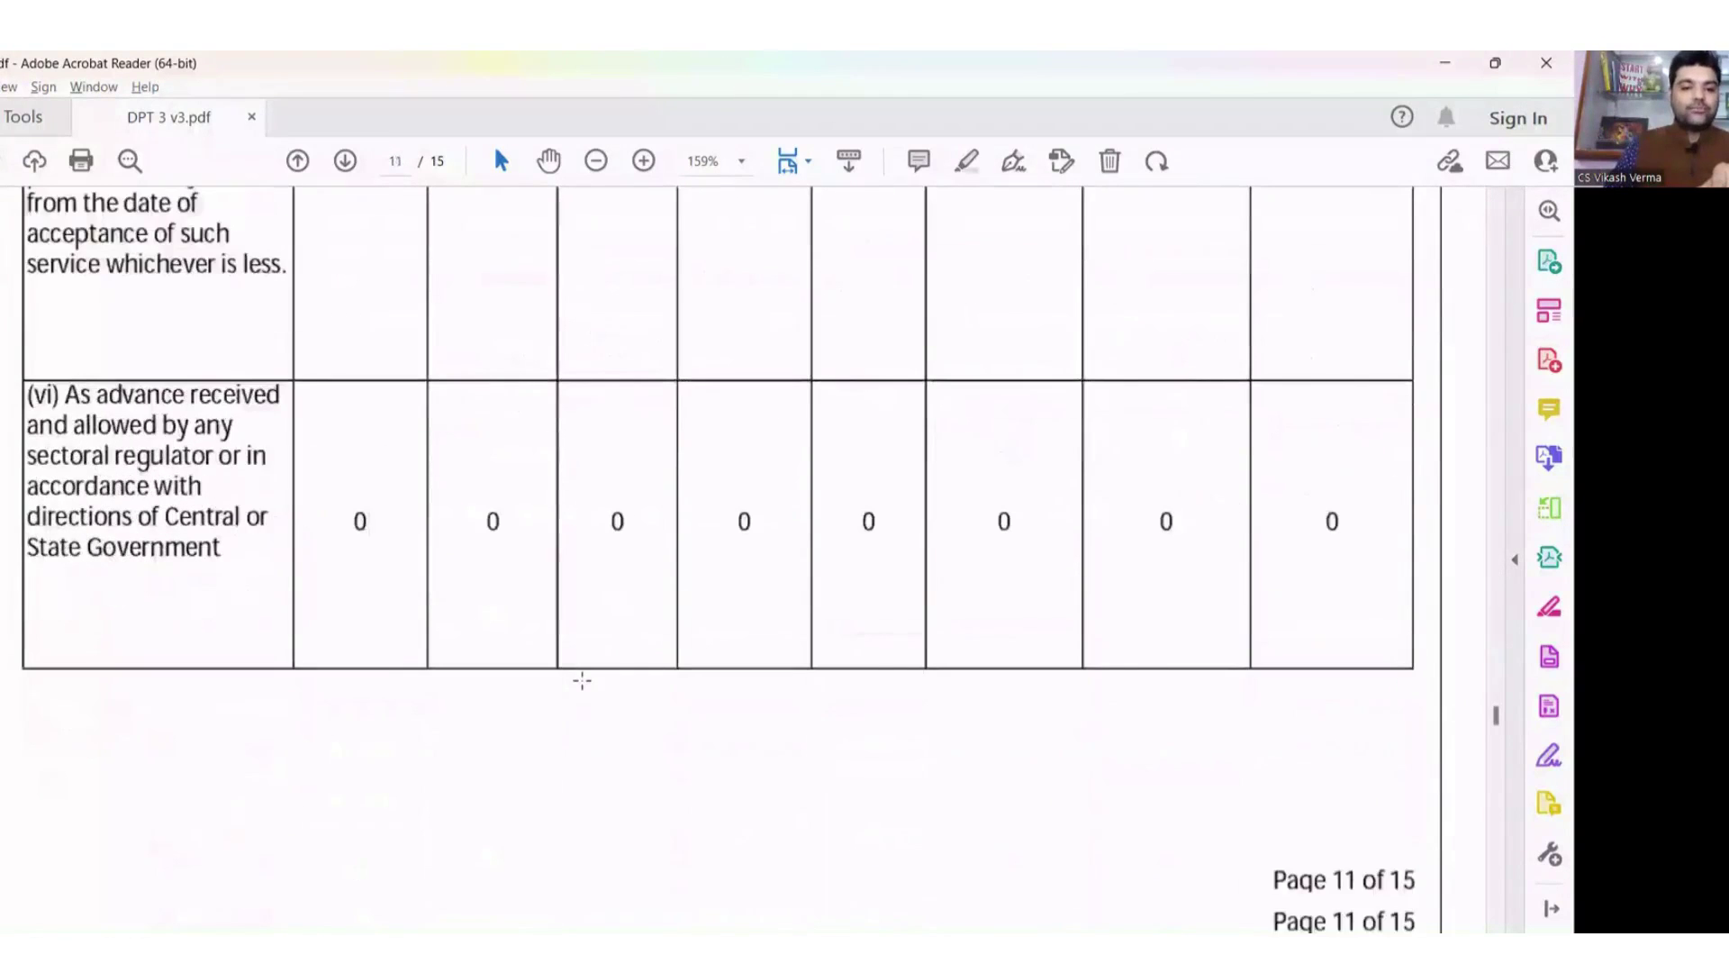
scroll(582, 680, down, 10)
scroll(582, 680, up, 4)
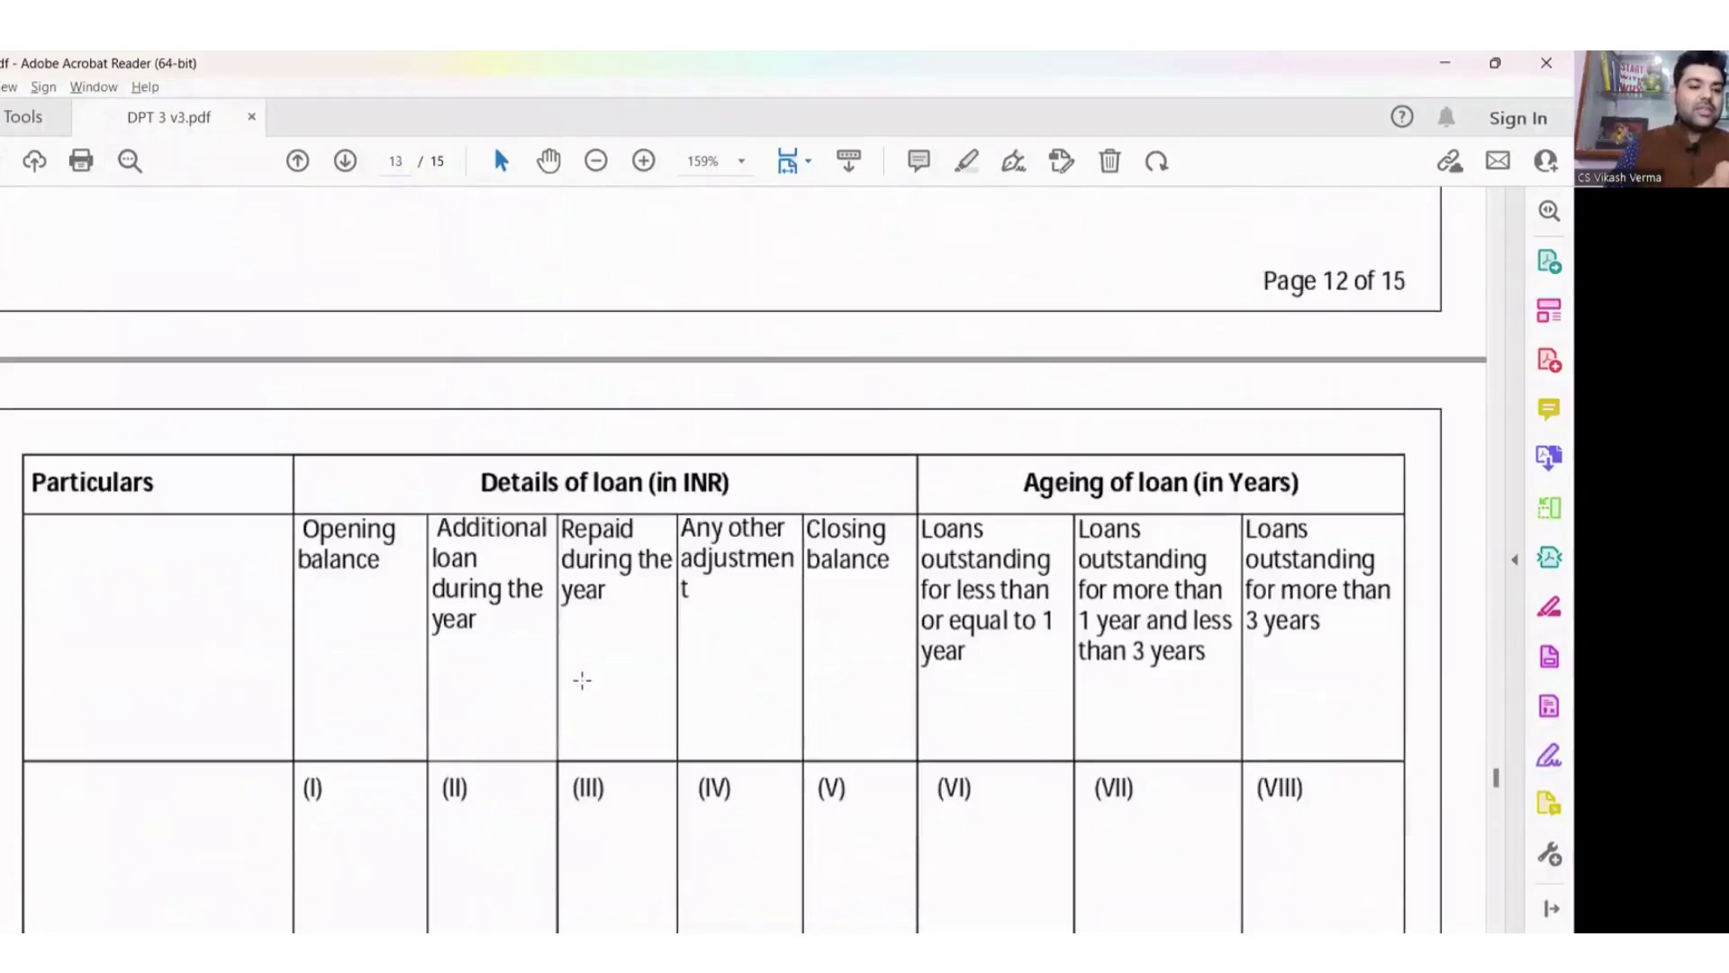
scroll(582, 680, down, 8)
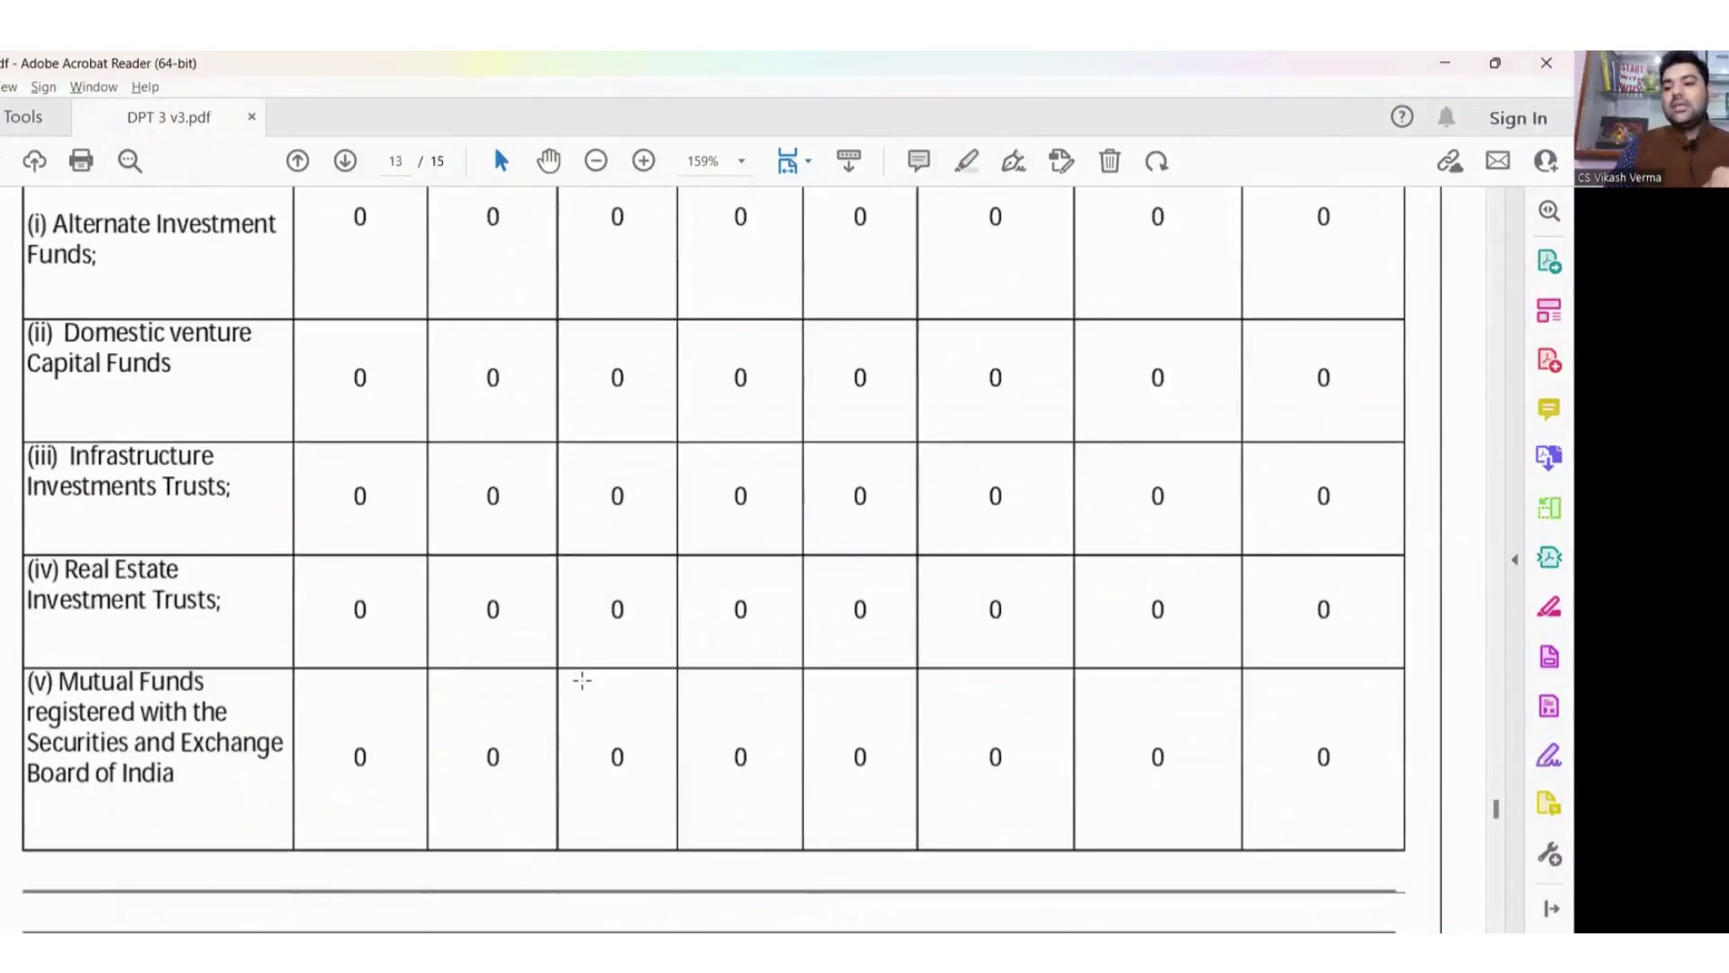
scroll(581, 680, down, 3)
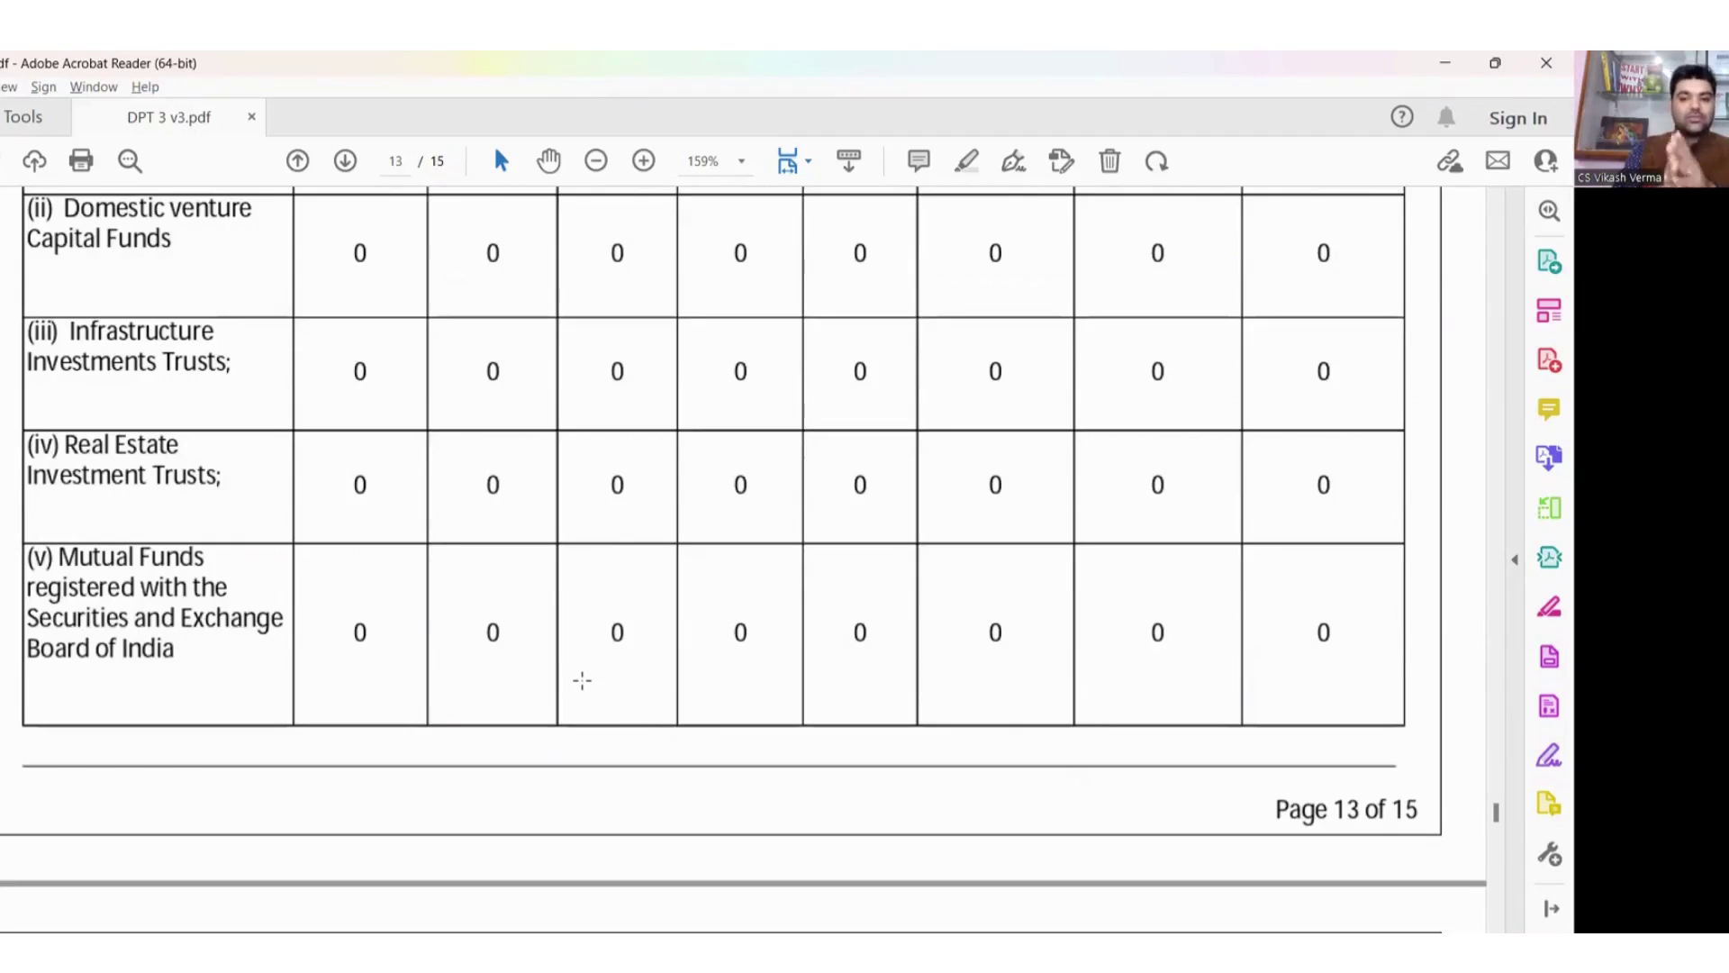
Read the page 14 fields for credit rating, SRN of the GNL form, total outstanding money or loan, and attachments.
scroll(582, 680, down, 6)
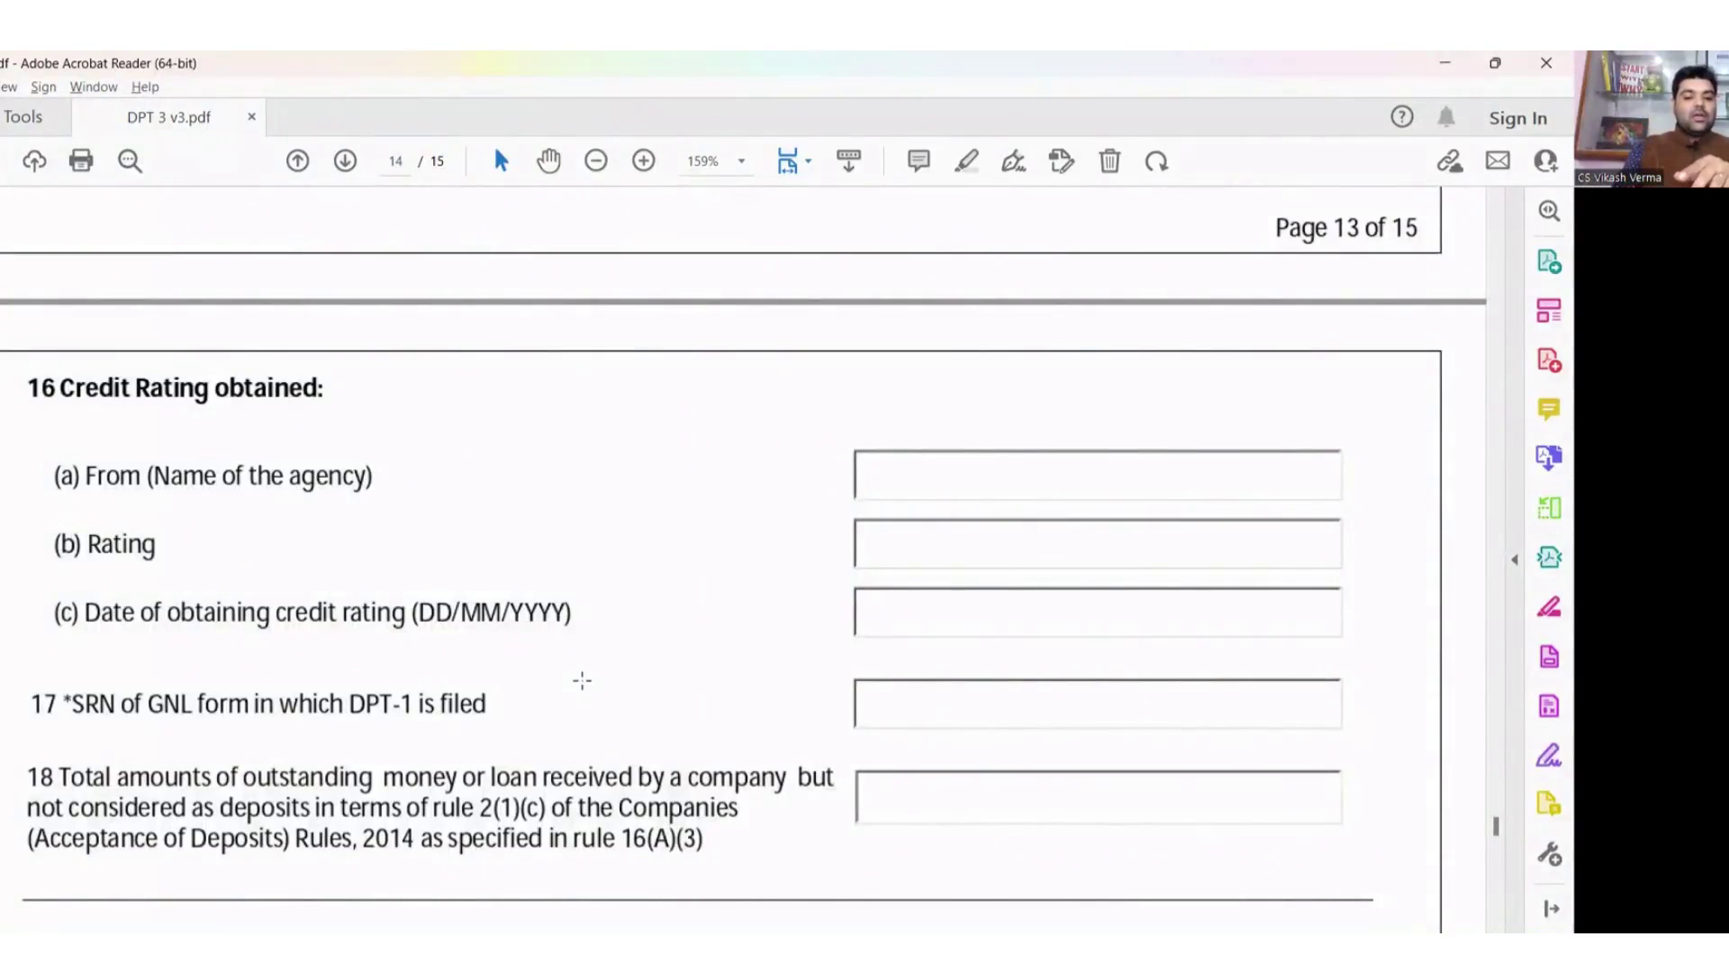
scroll(582, 680, down, 4)
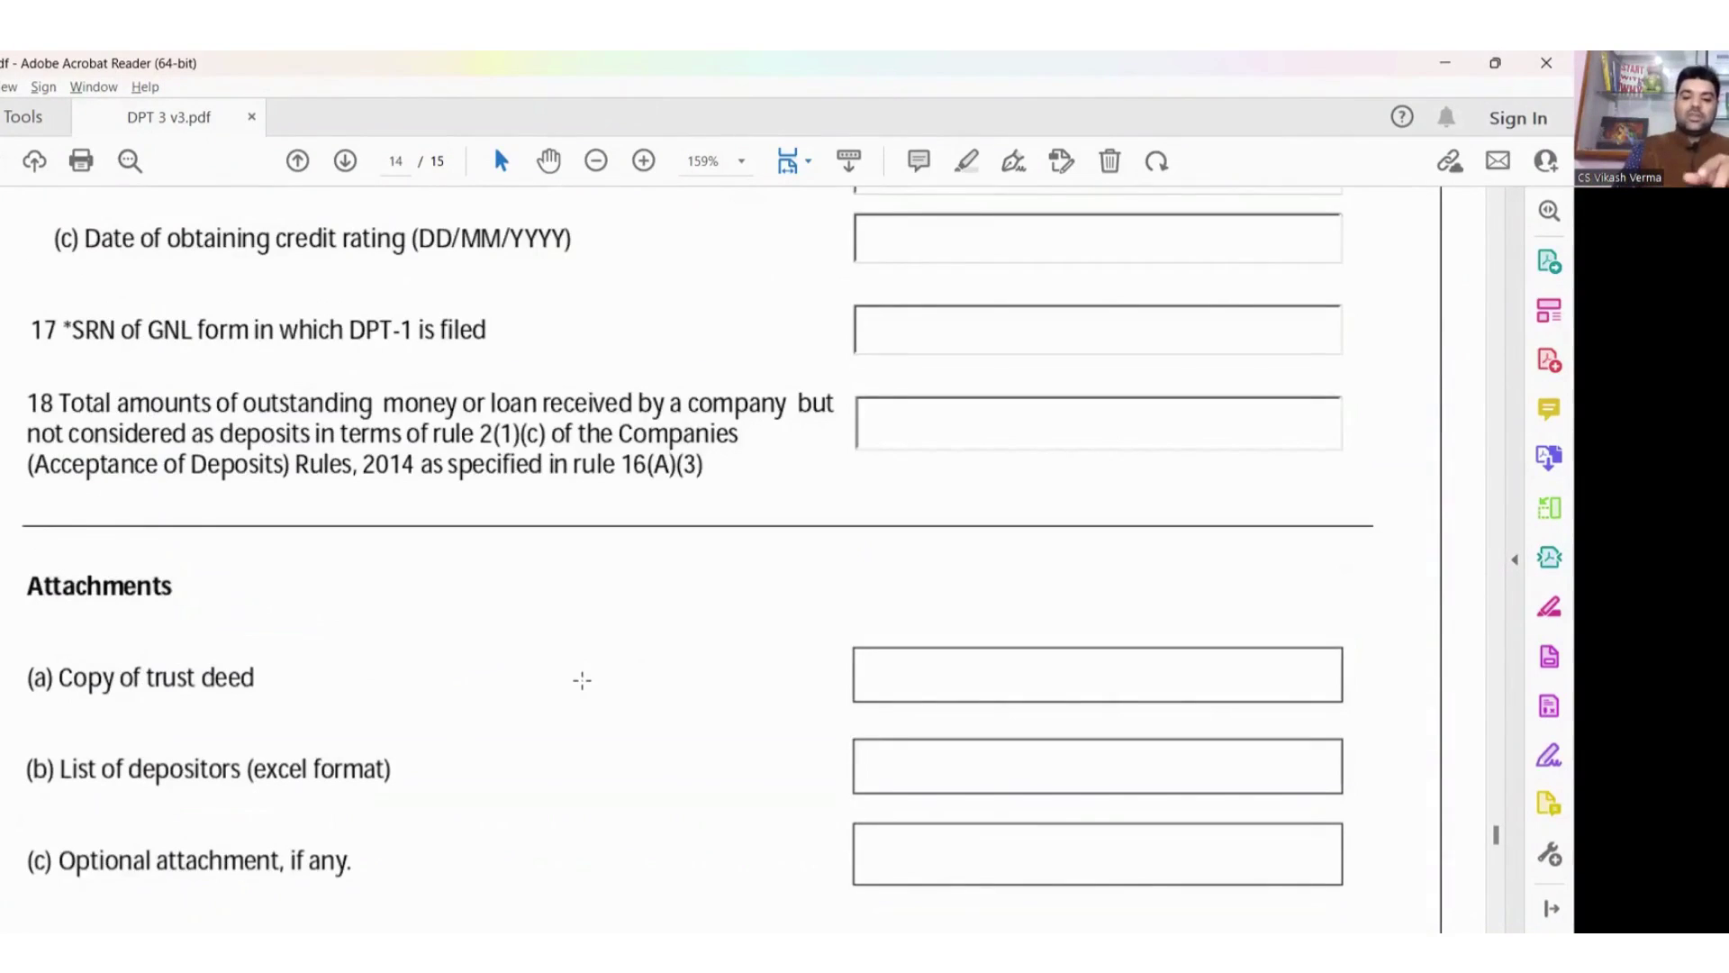
scroll(582, 680, down, 3)
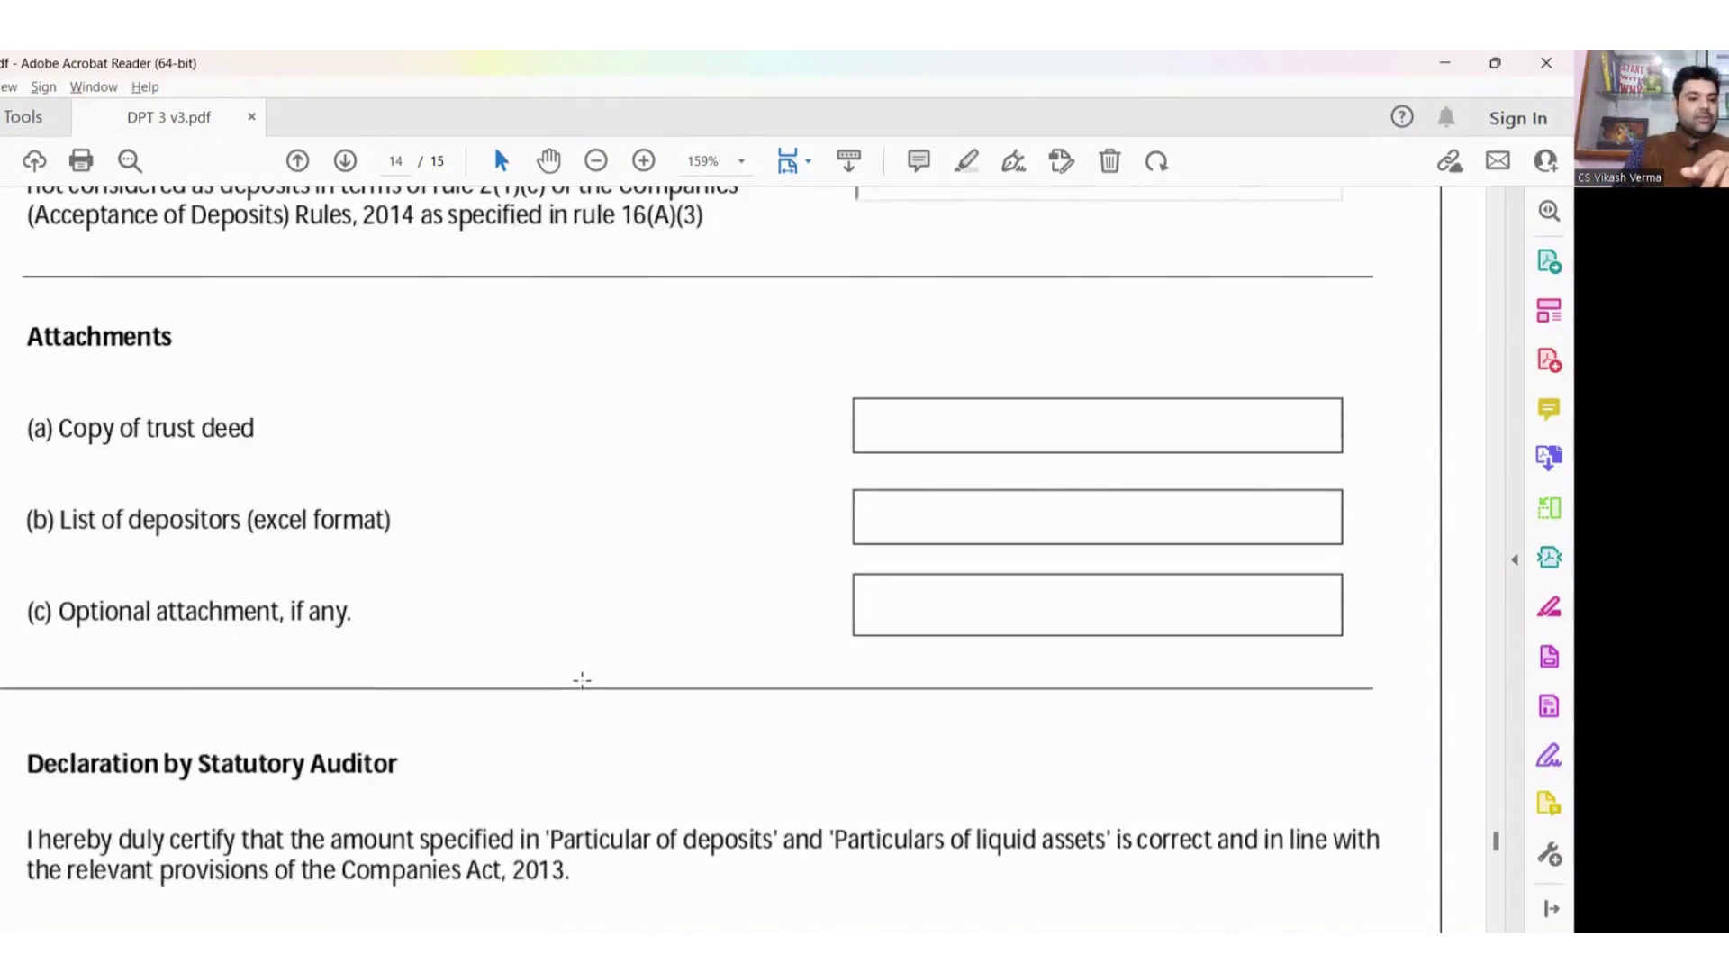
Examine the statutory auditor's declaration and the board-authorised declaration with its signatory's designation and DIN fields.
scroll(581, 680, down, 4)
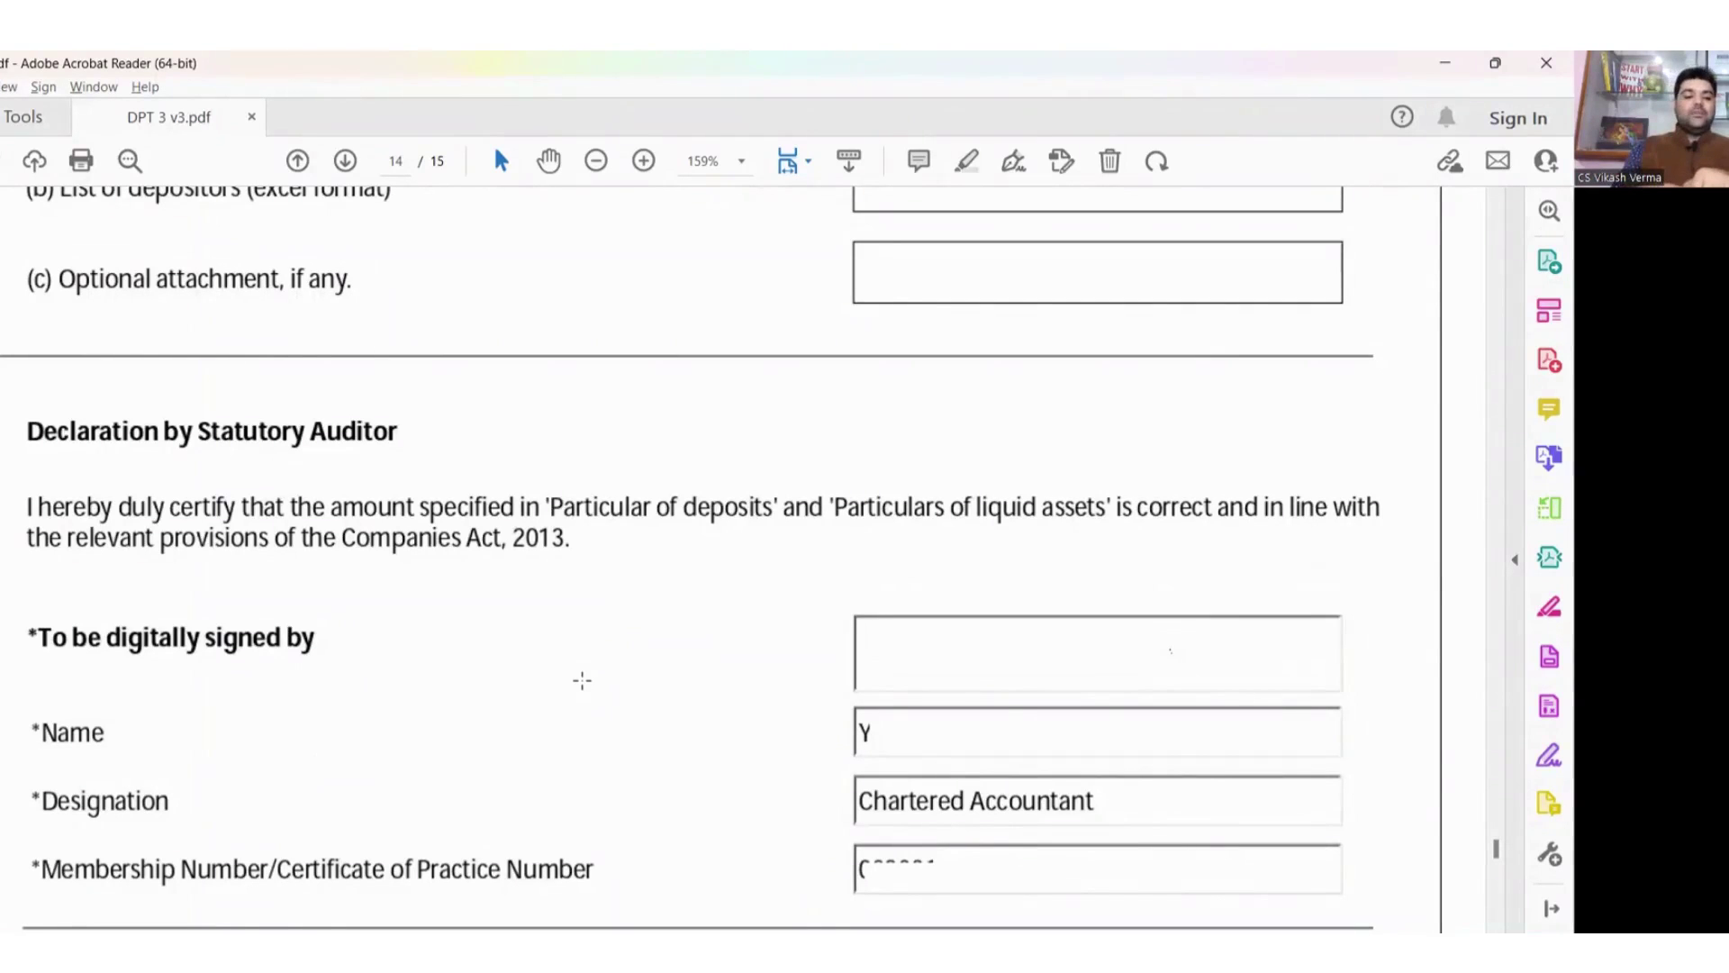
scroll(582, 681, down, 3)
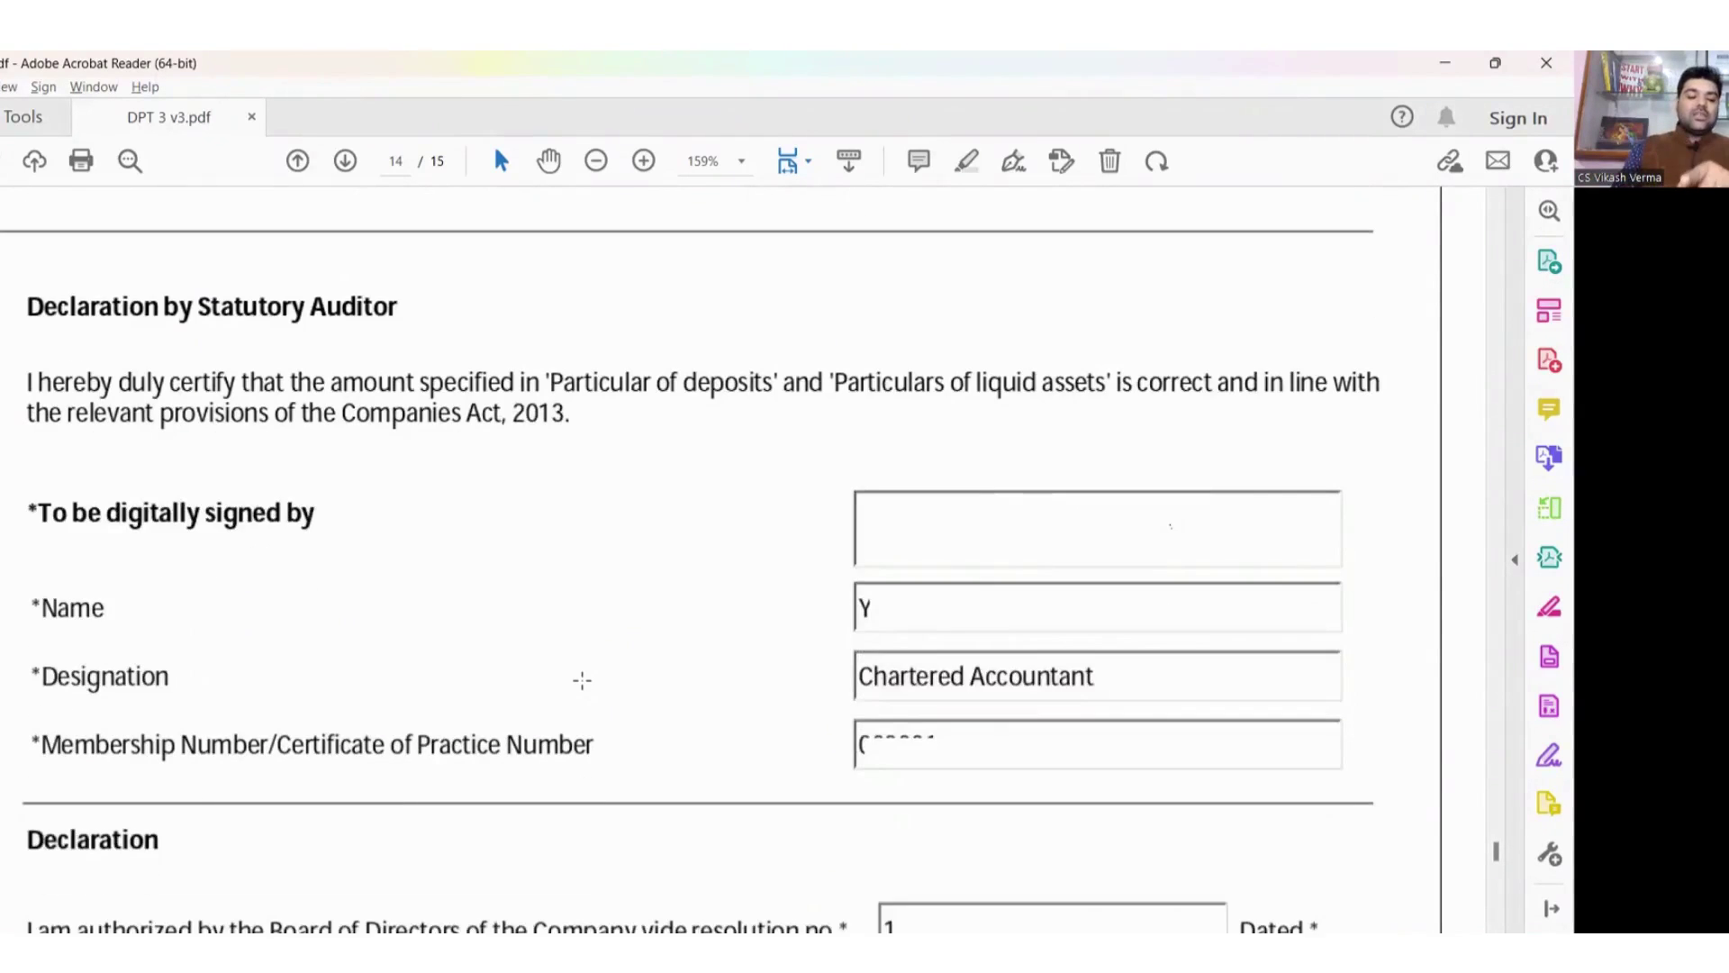
scroll(581, 681, down, 4)
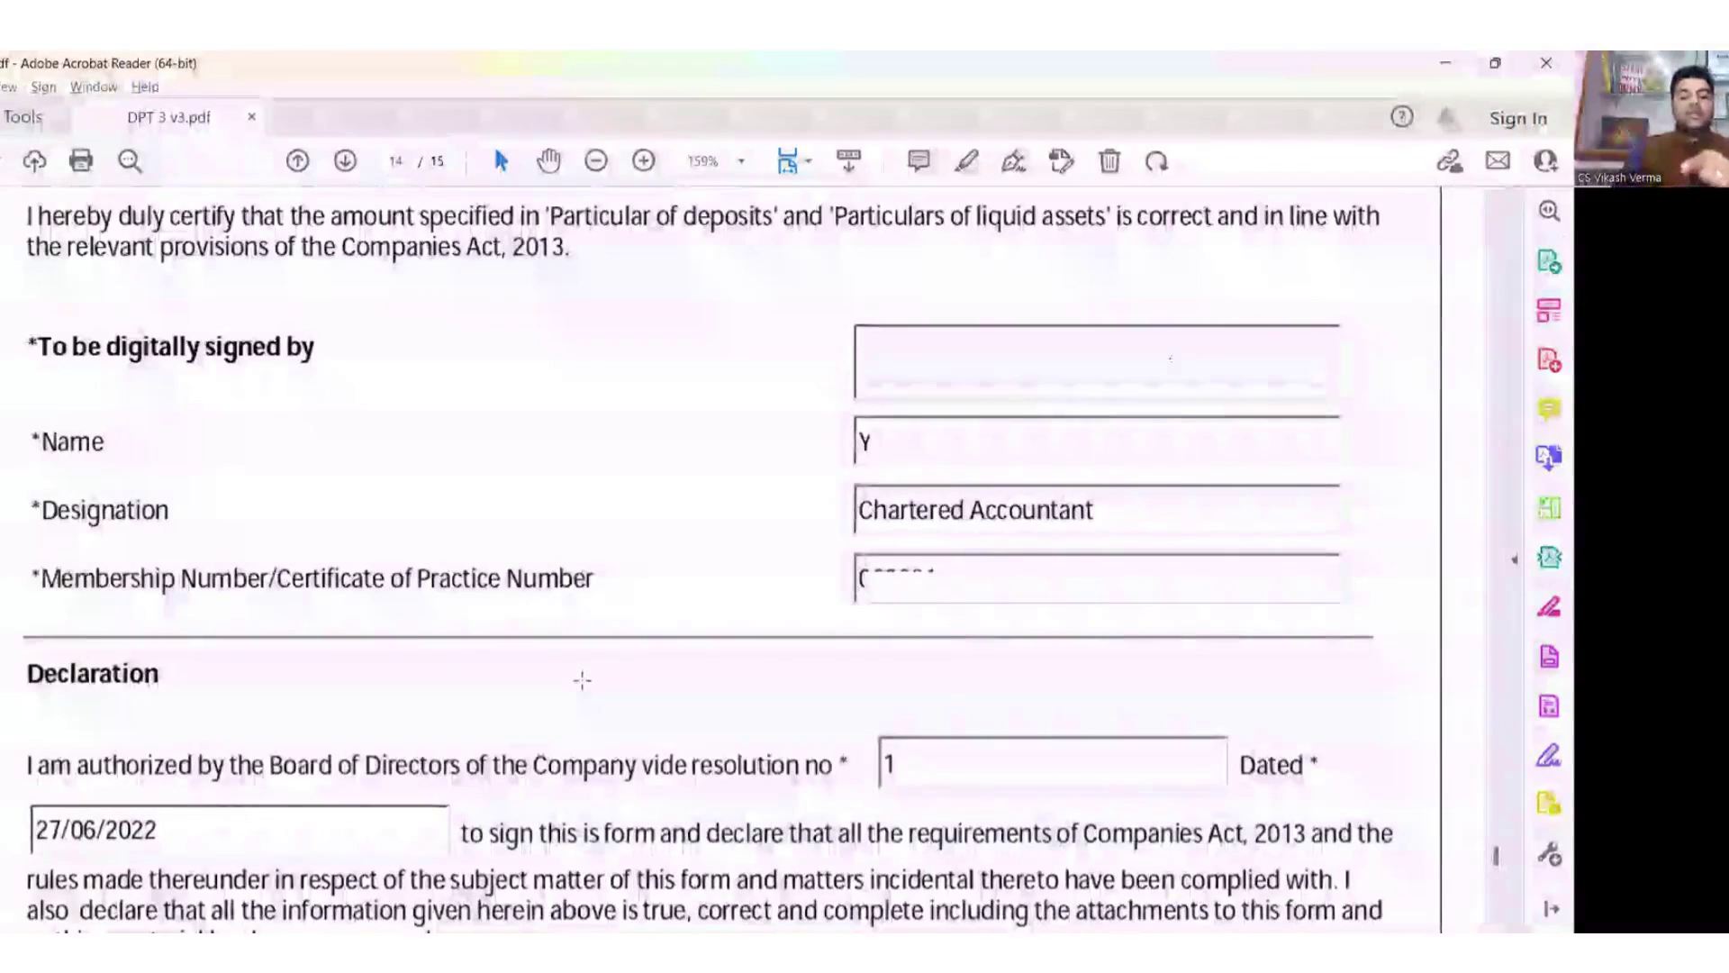
scroll(582, 681, down, 2)
scroll(582, 681, down, 9)
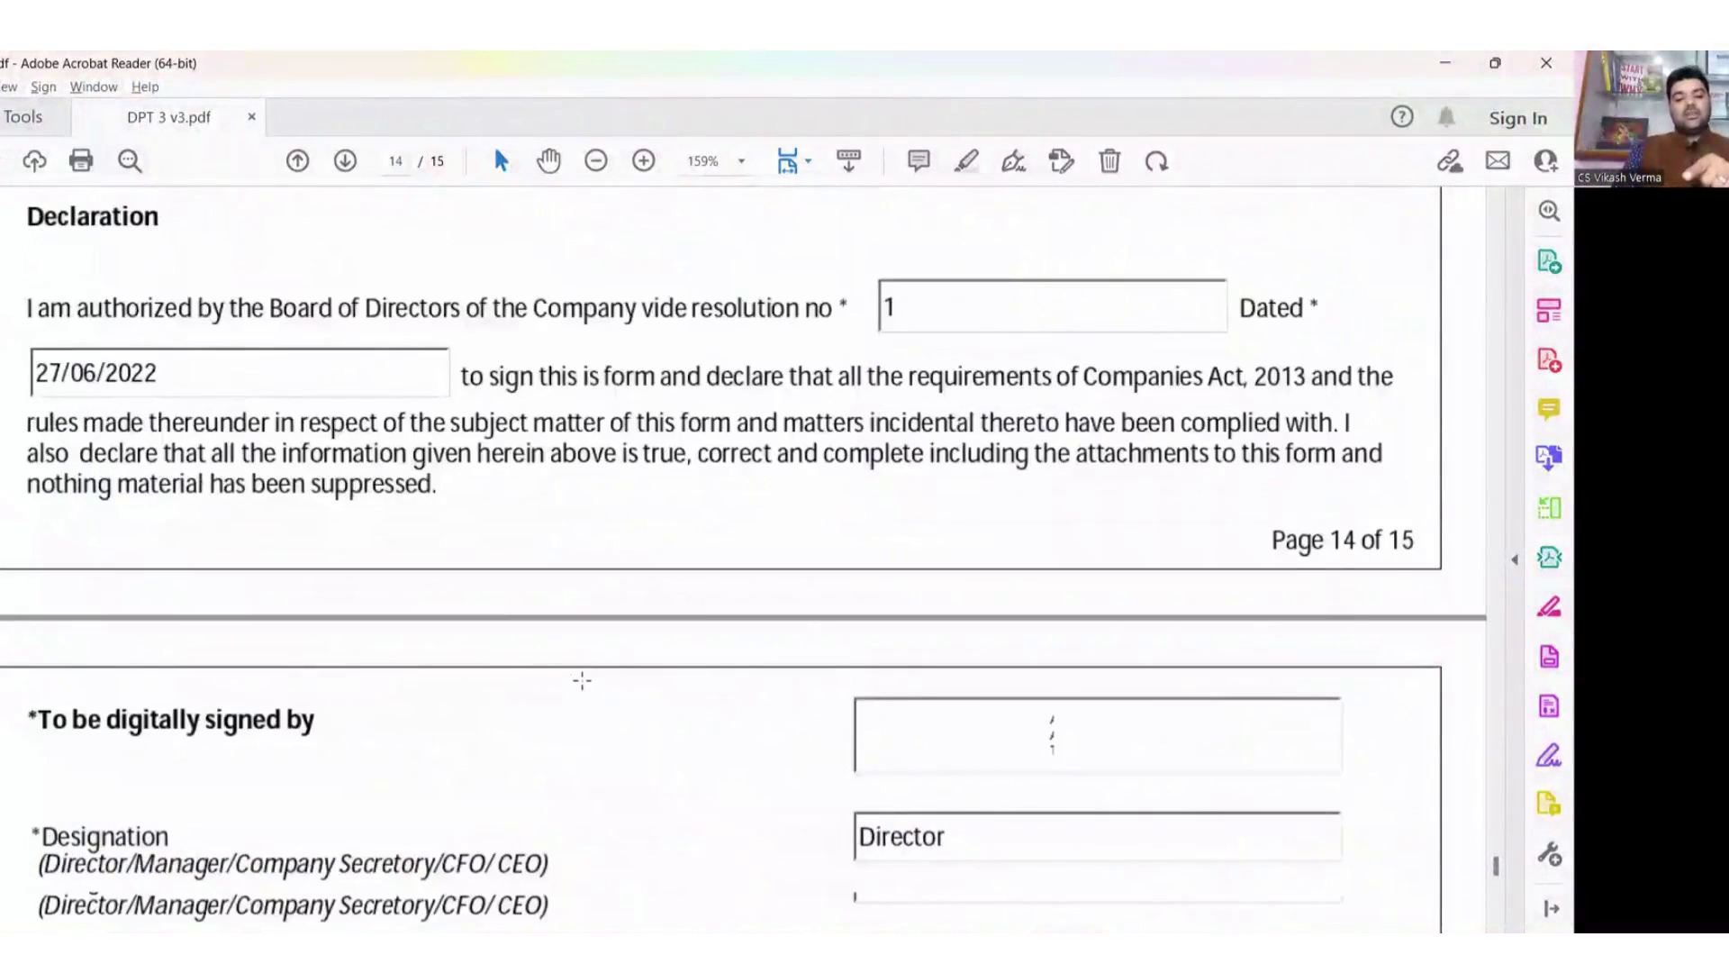
scroll(582, 681, down, 4)
scroll(582, 680, down, 1)
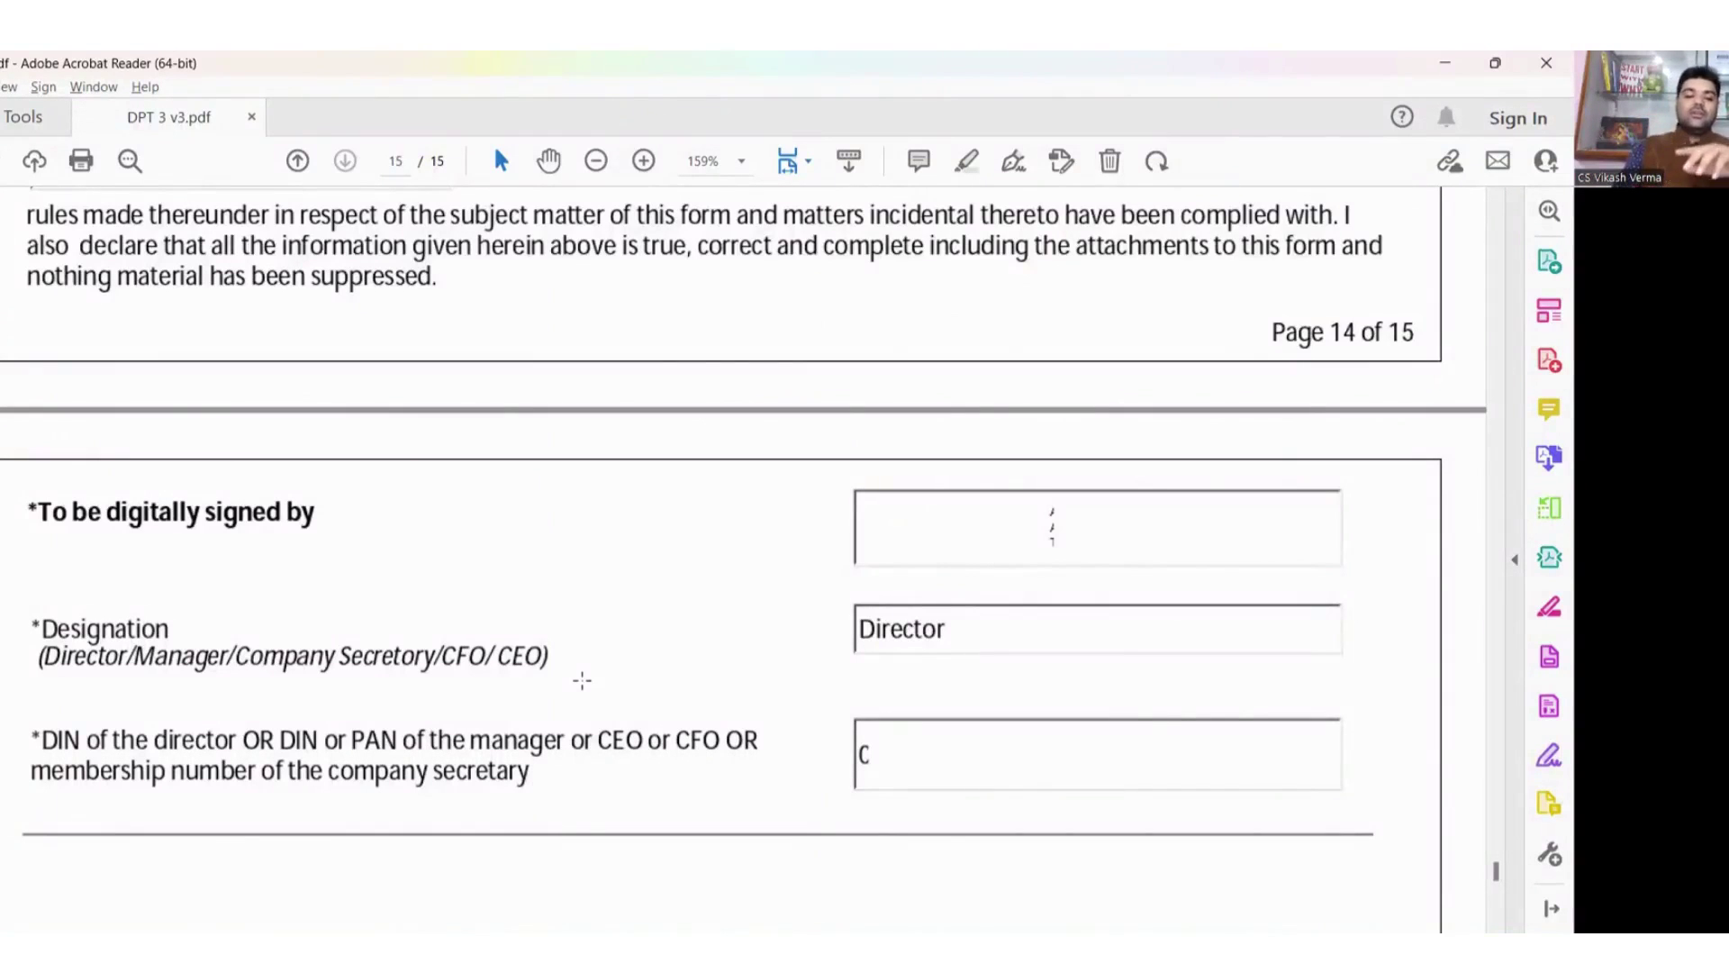
Read the closing note on Sections 448 and 449 and the office-use fields, and return to section 16 on credit rating.
scroll(581, 680, down, 3)
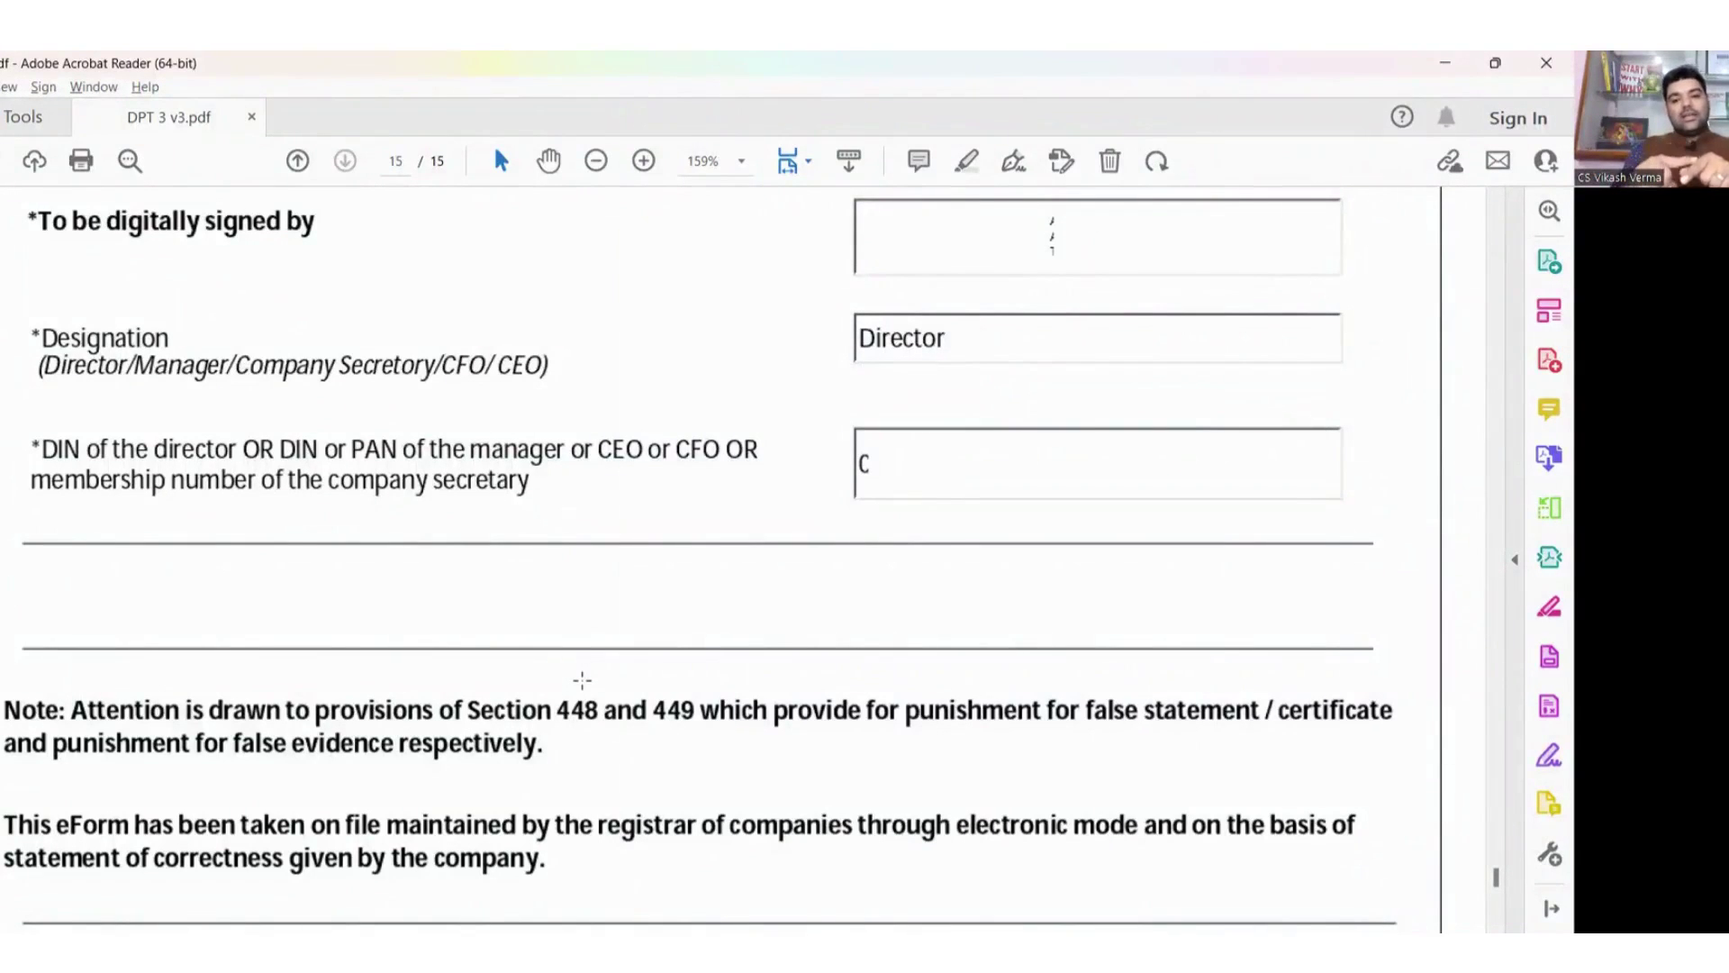
scroll(582, 680, down, 5)
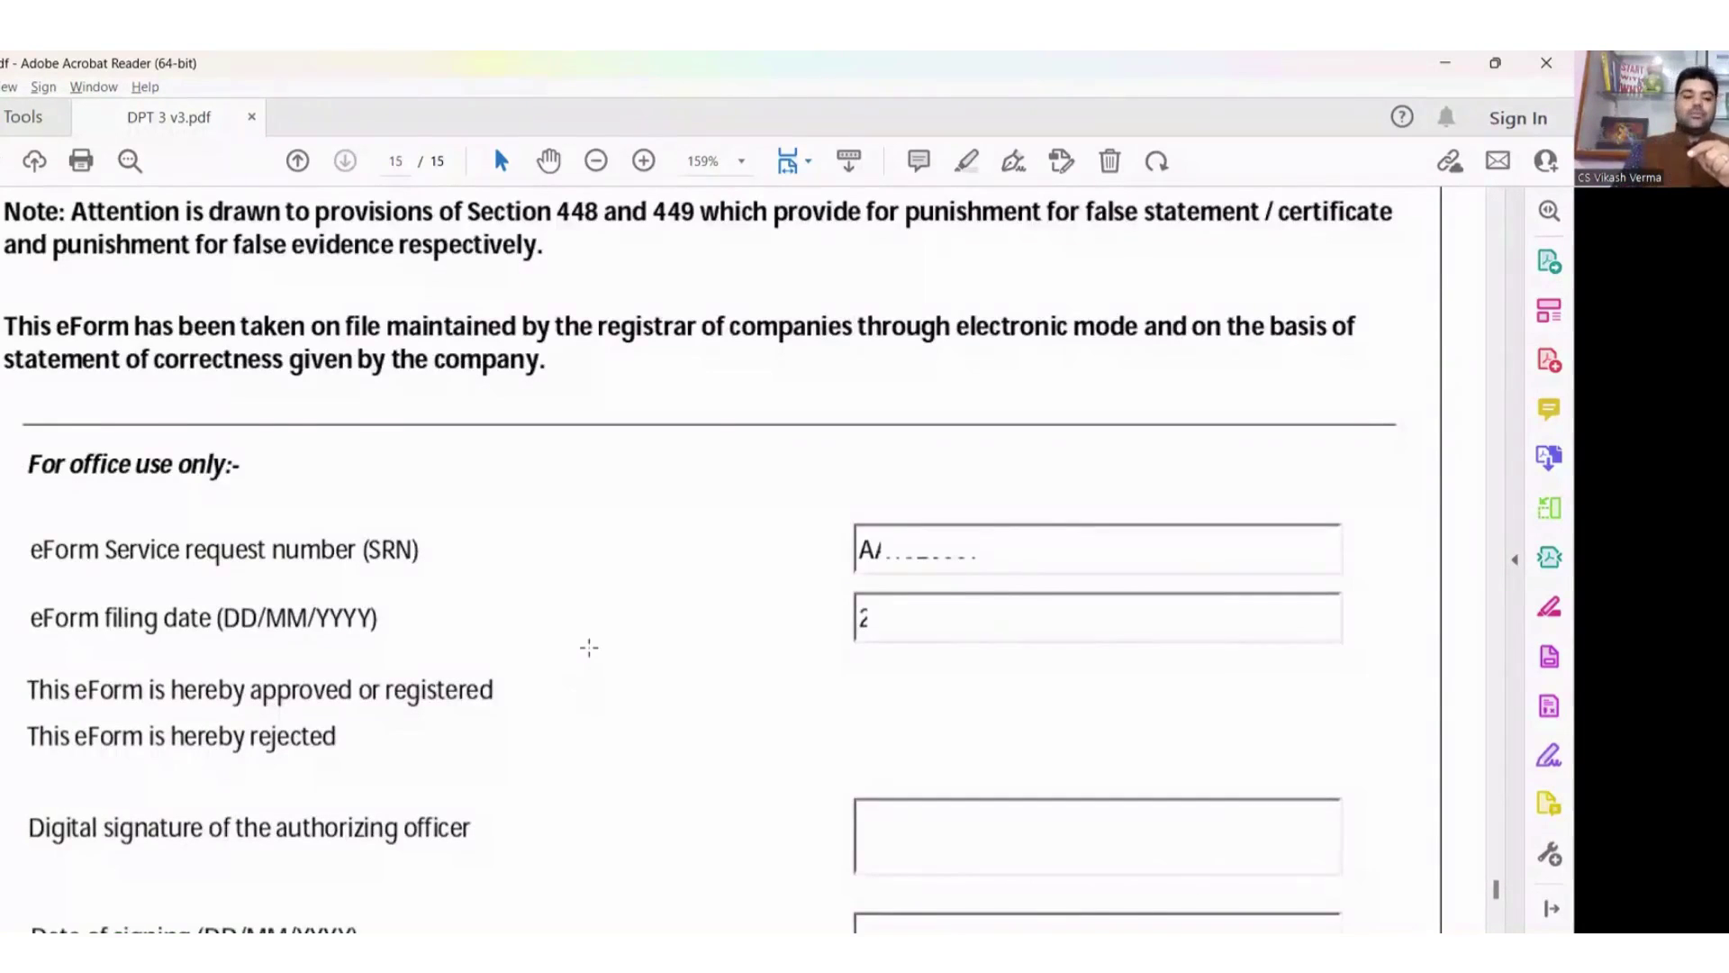
scroll(584, 667, down, 3)
scroll(587, 649, up, 12)
scroll(589, 647, up, 15)
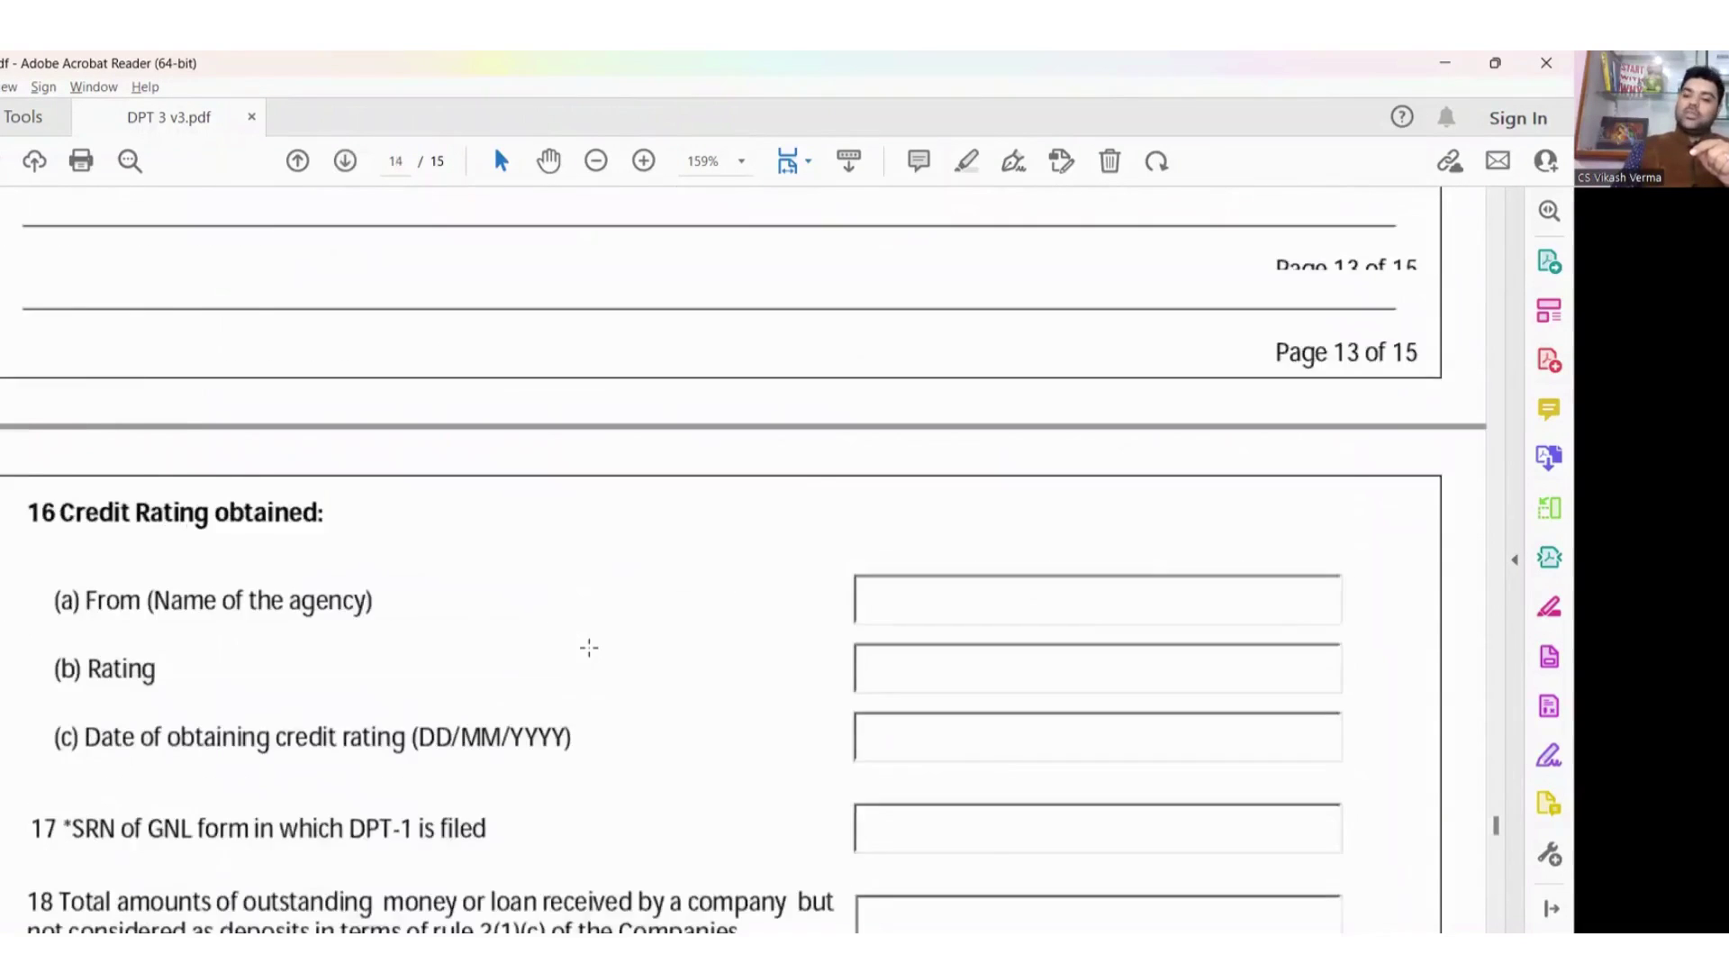